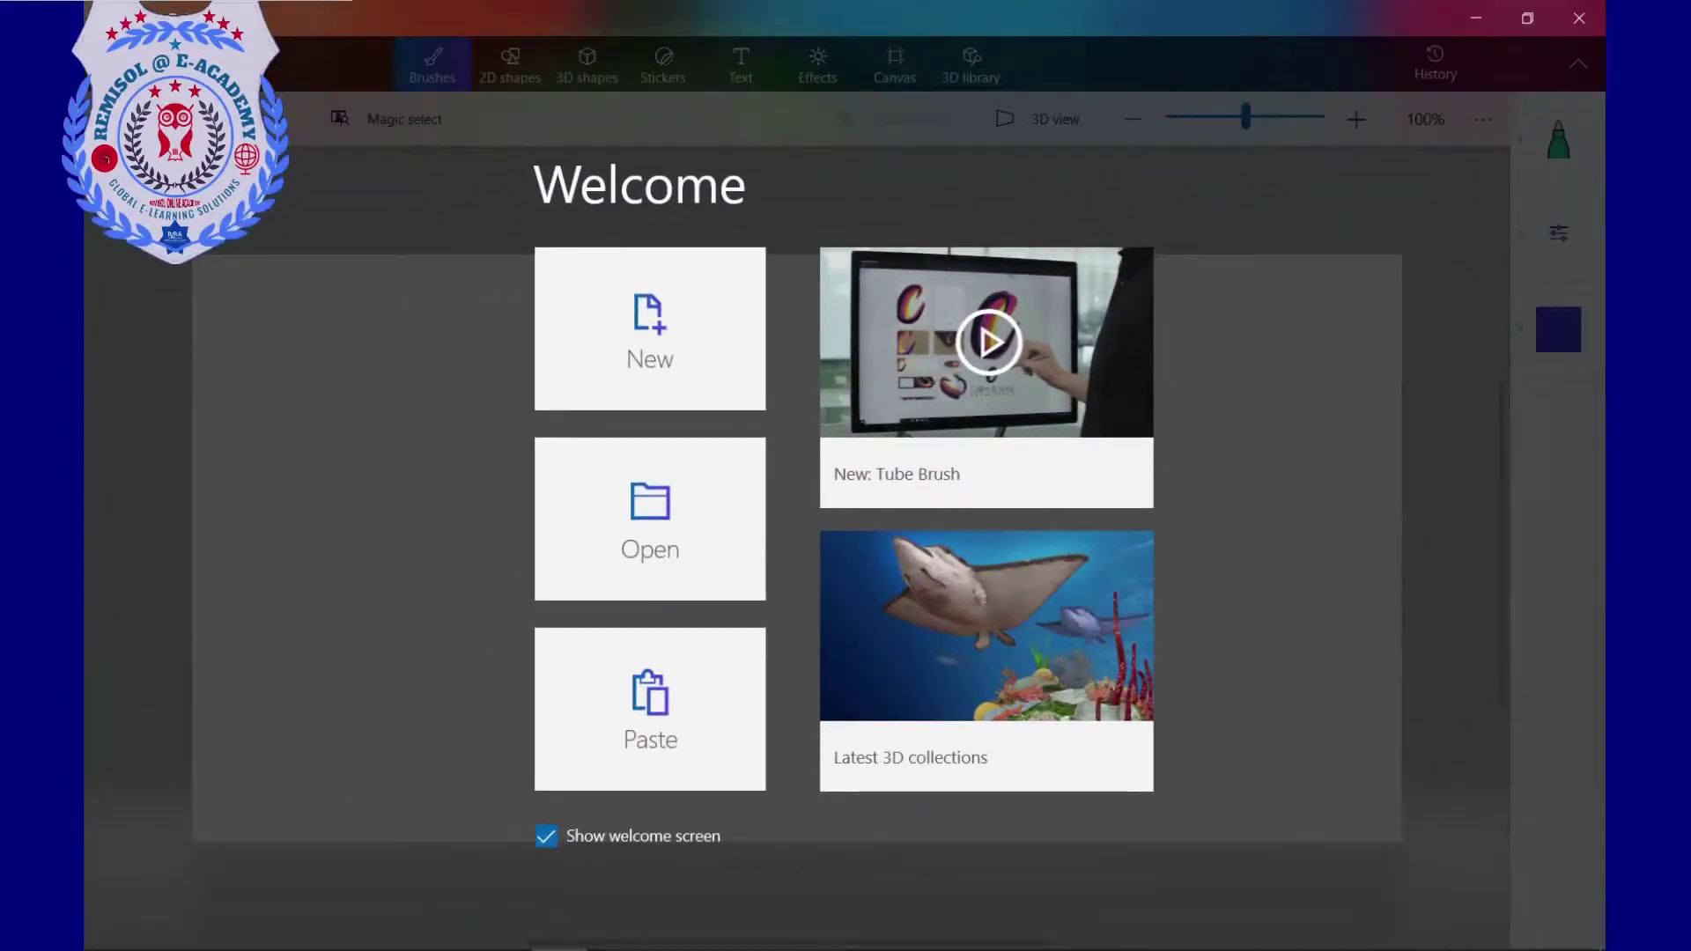
# Step: Start a new project and place the woman 3D model upright in the middle of the canvas
pyautogui.click(649, 327)
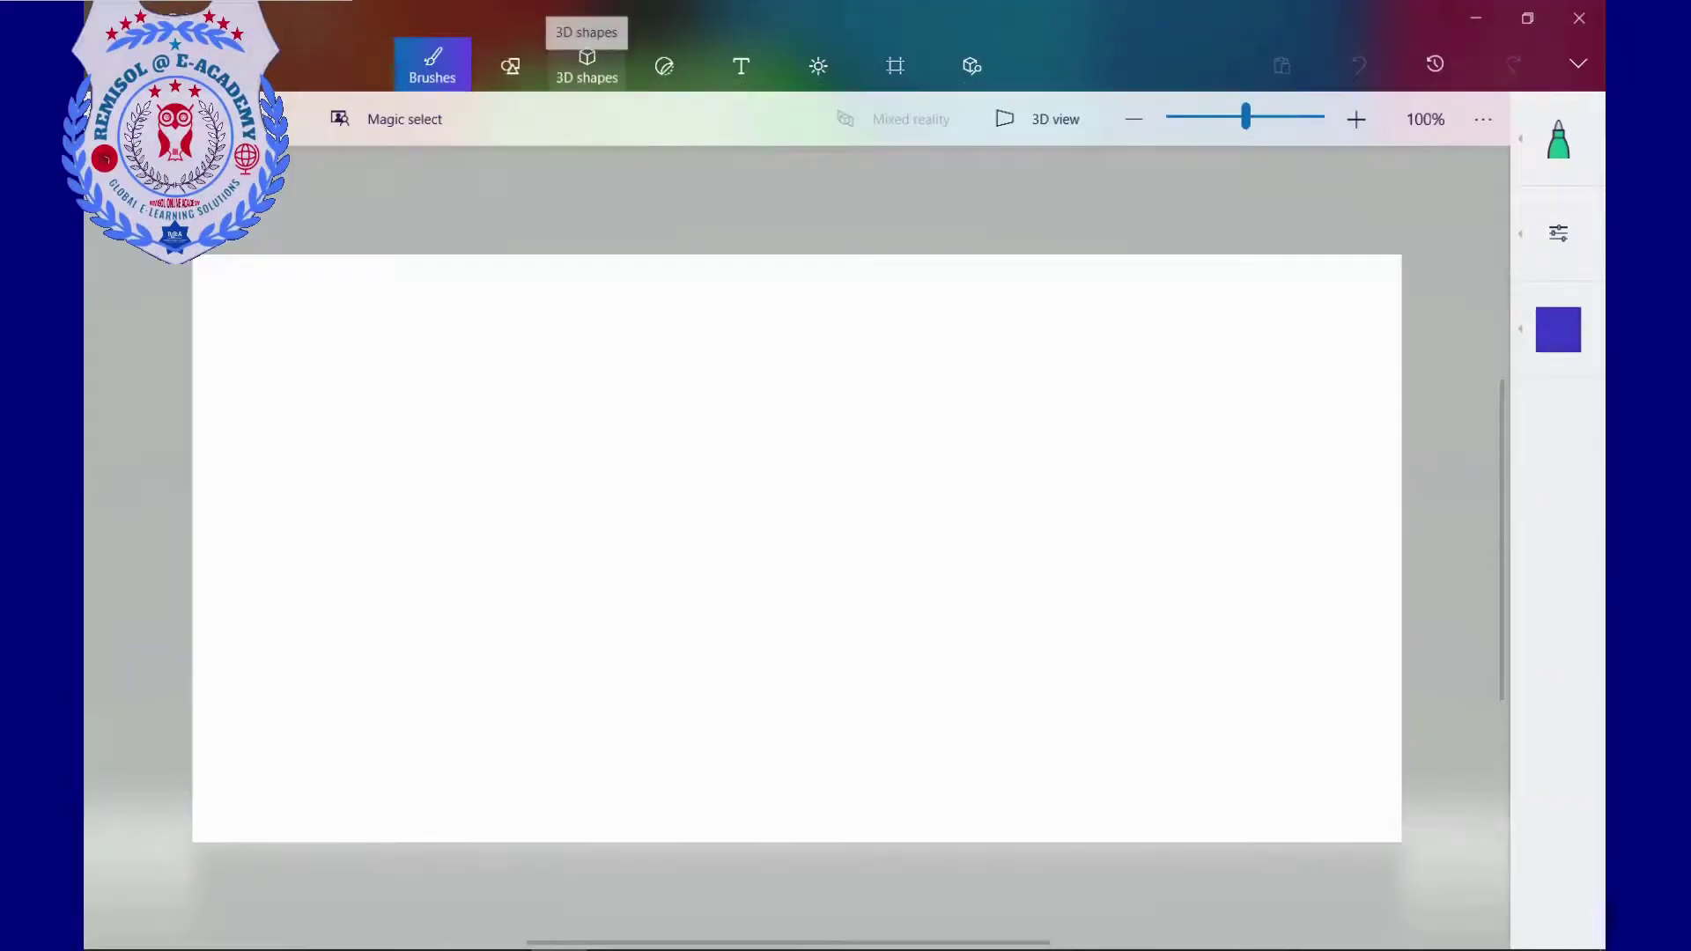
pyautogui.click(587, 66)
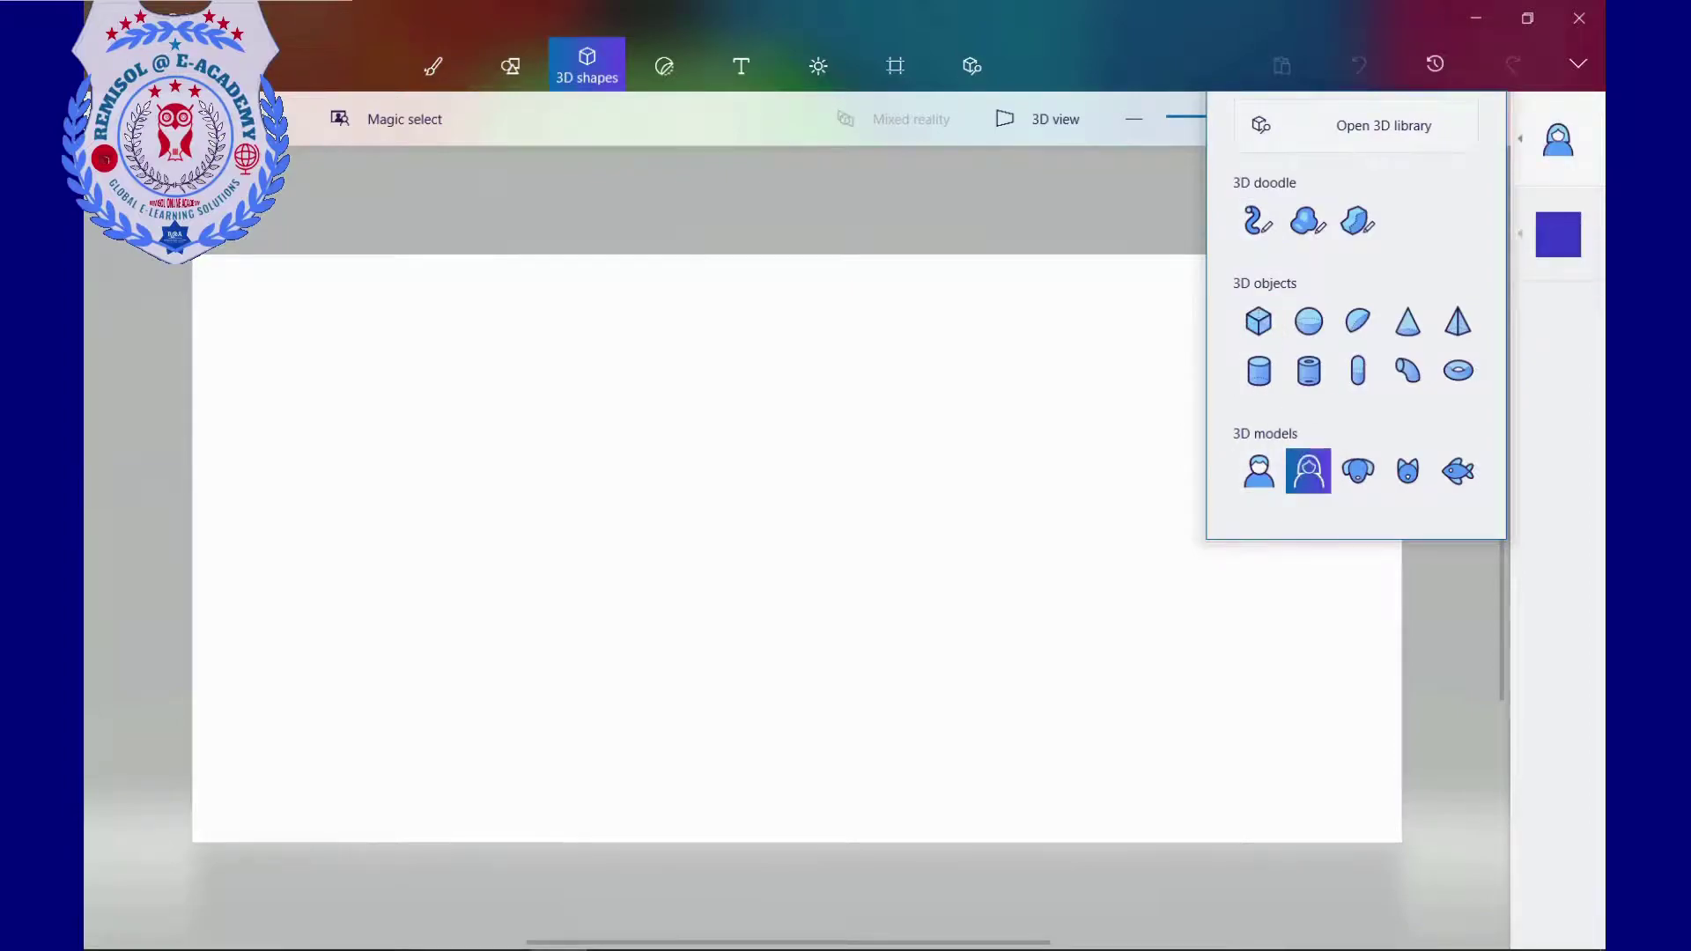
pyautogui.click(1307, 471)
pyautogui.moveTo(728, 881)
pyautogui.mouseDown()
pyautogui.moveTo(661, 880)
pyautogui.moveTo(728, 881)
pyautogui.mouseUp()
pyautogui.moveTo(728, 264); pyautogui.dragTo(791, 256)
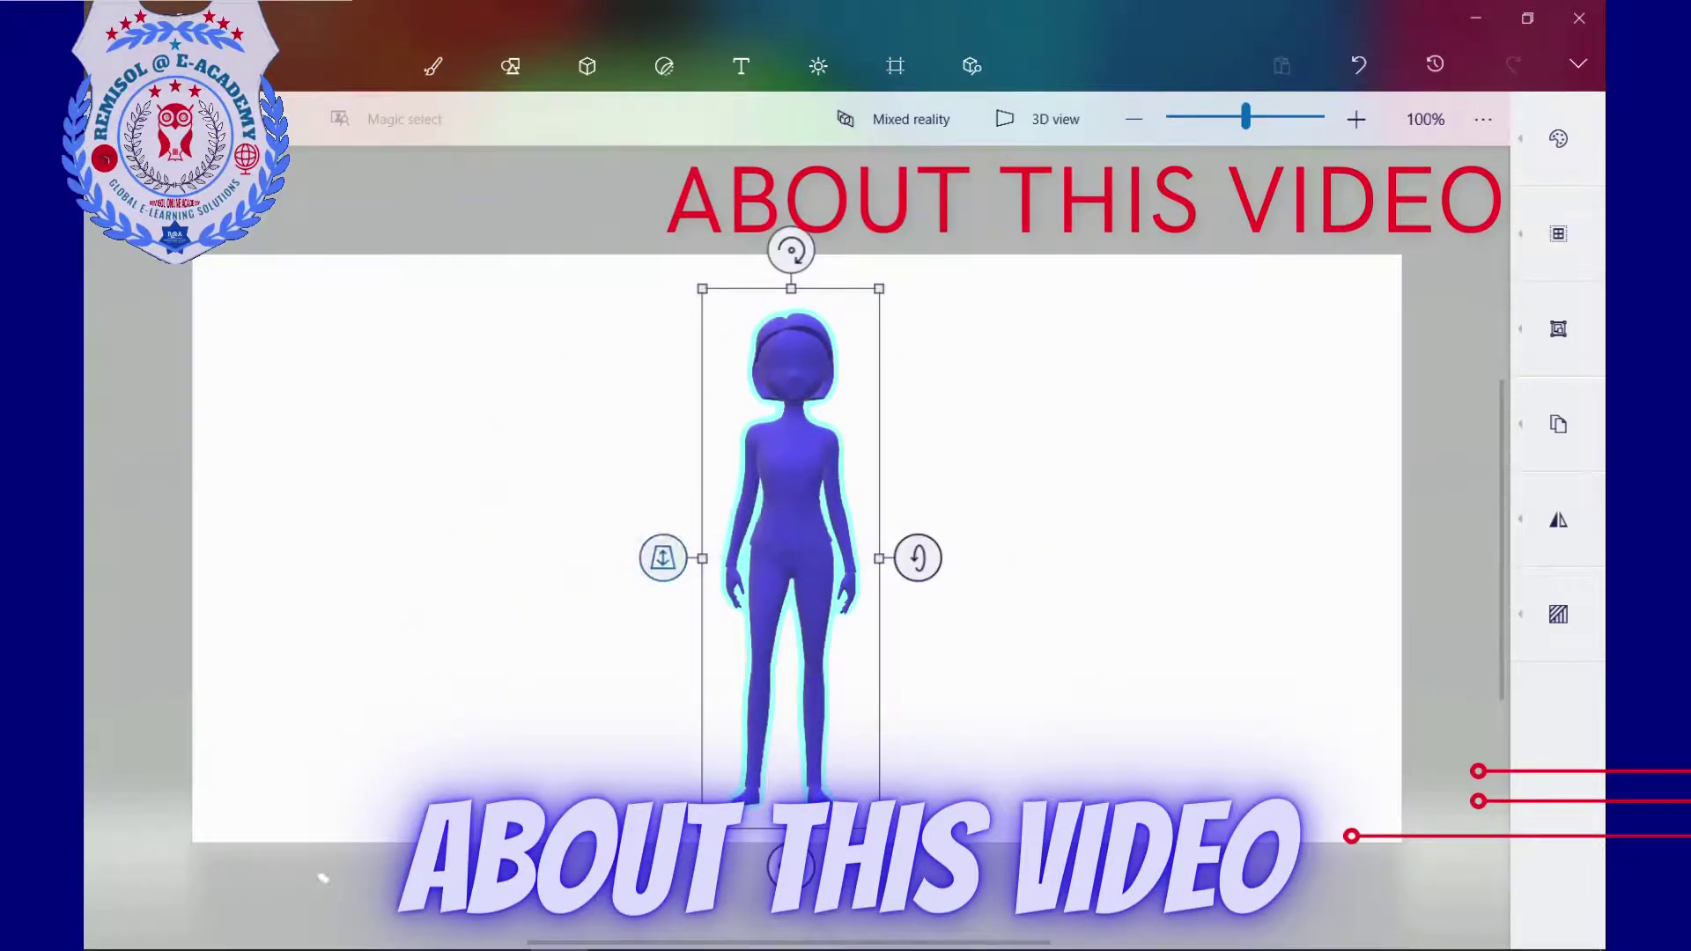
pyautogui.moveTo(791, 866); pyautogui.dragTo(791, 864)
# Step: Place the lashed blue eye sticker on the right-hand side of the model's face and stamp it
pyautogui.click(1356, 119)
pyautogui.click(1356, 119)
pyautogui.scroll(5, 797, 548)
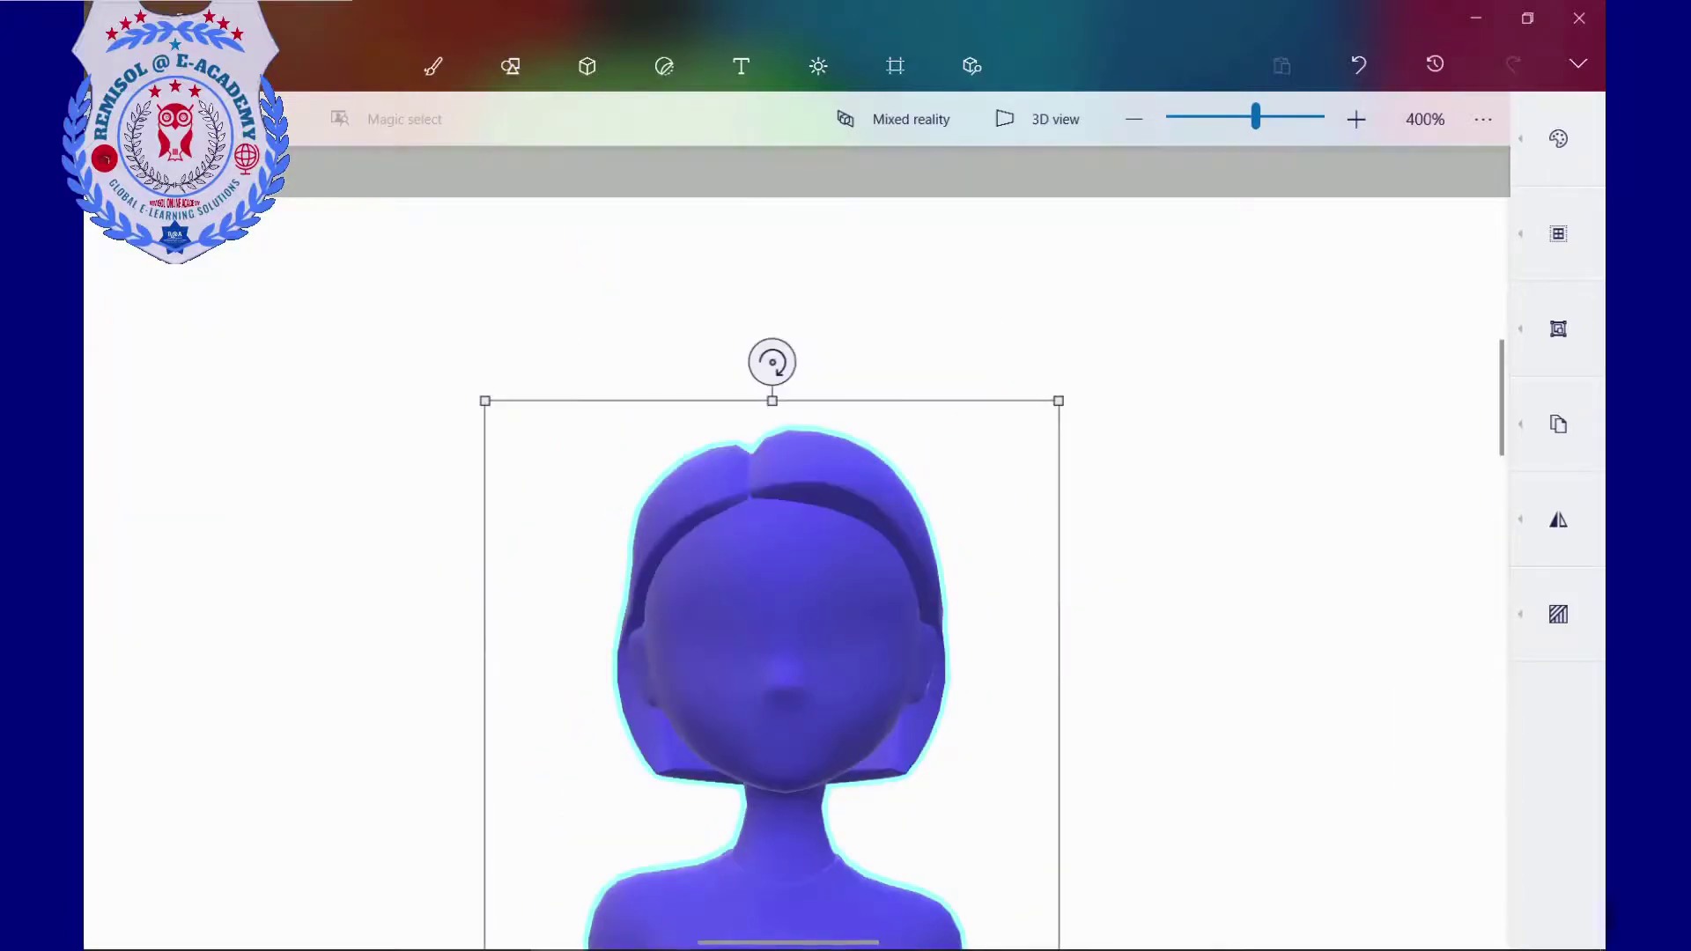
pyautogui.click(664, 67)
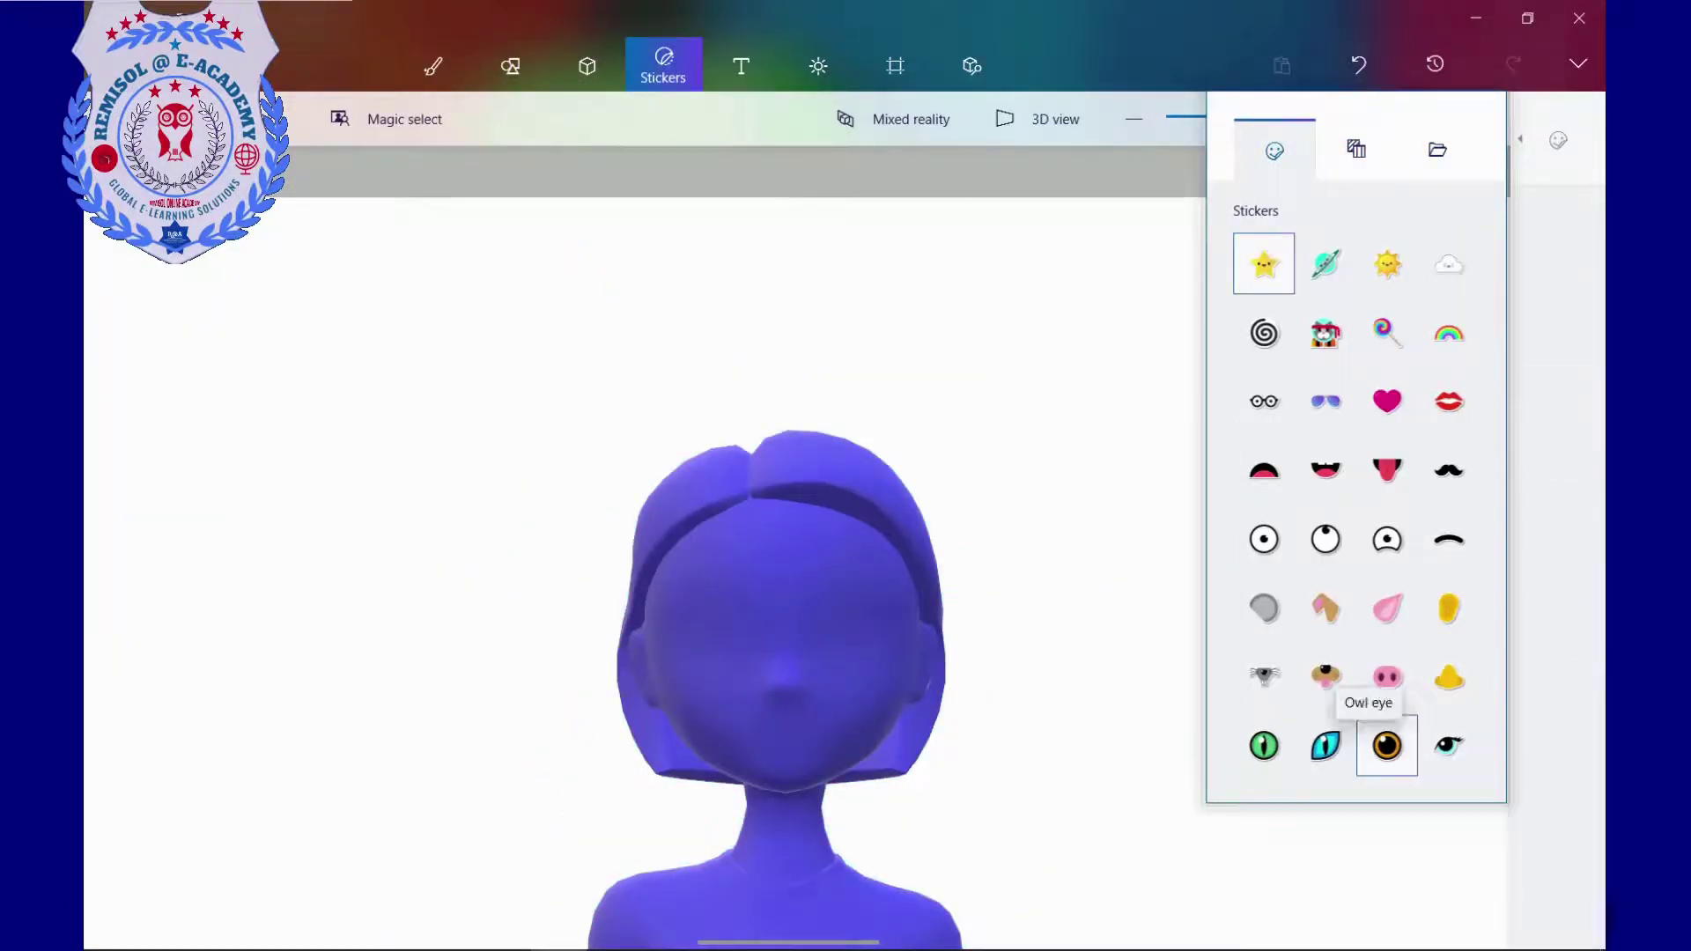
pyautogui.click(1448, 745)
pyautogui.moveTo(514, 355); pyautogui.dragTo(1114, 607)
pyautogui.moveTo(1189, 684); pyautogui.dragTo(844, 636)
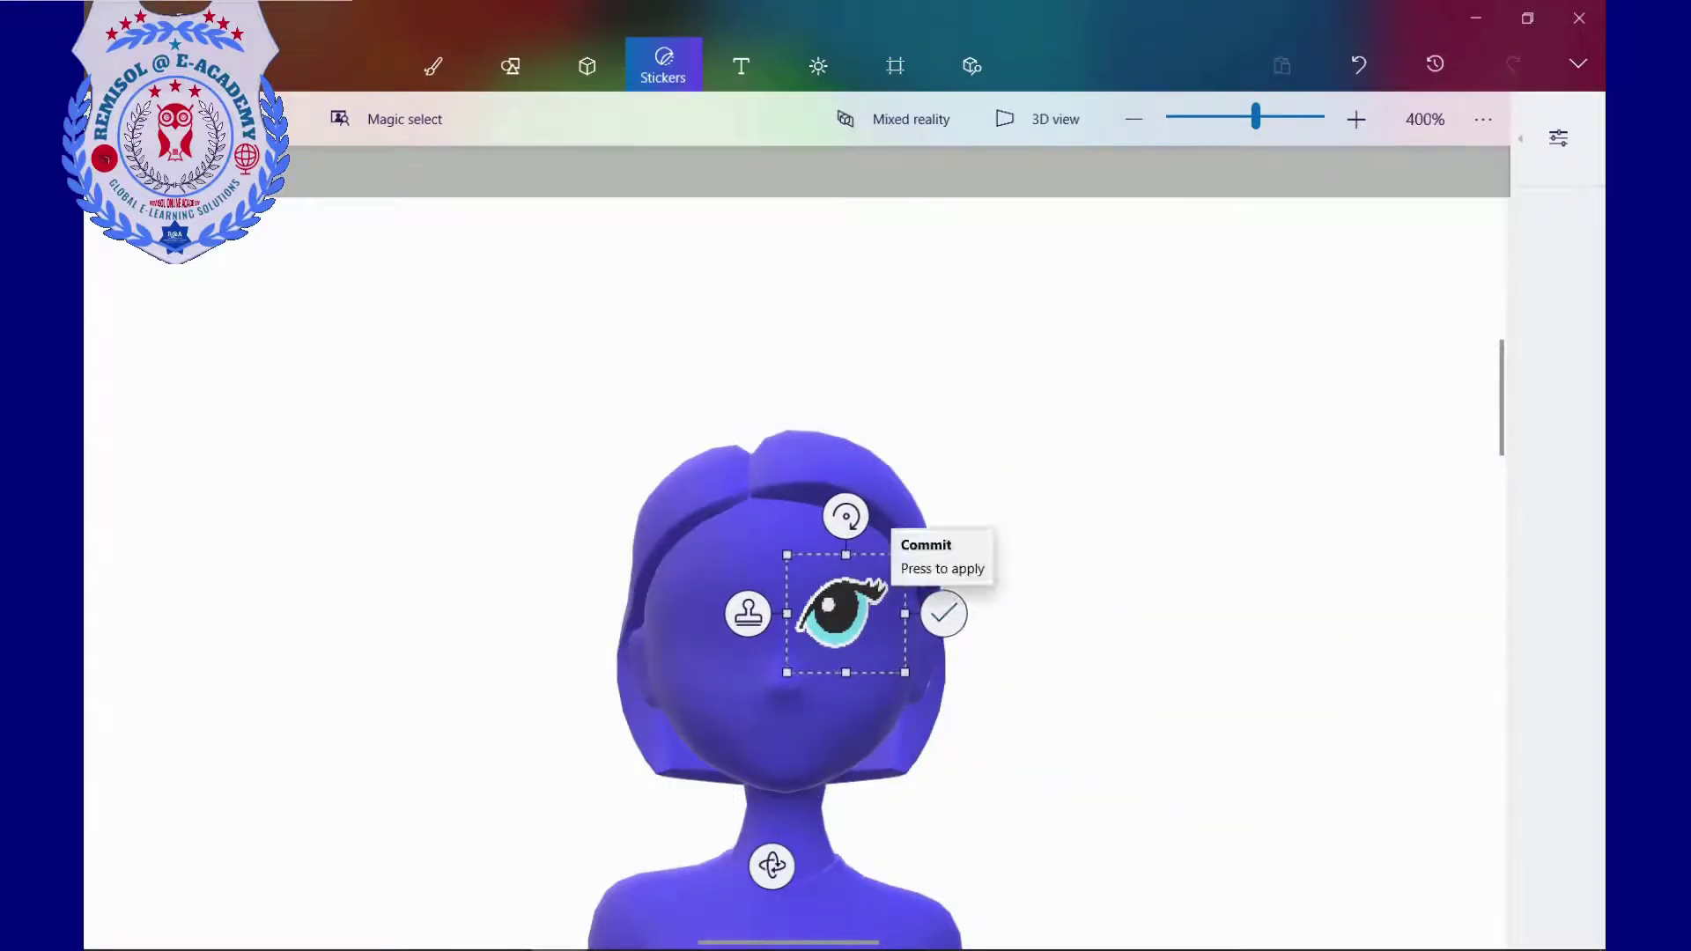
pyautogui.click(748, 614)
# Step: Flip the eye sticker horizontally and apply it on the left-hand side of the face
pyautogui.click(1558, 138)
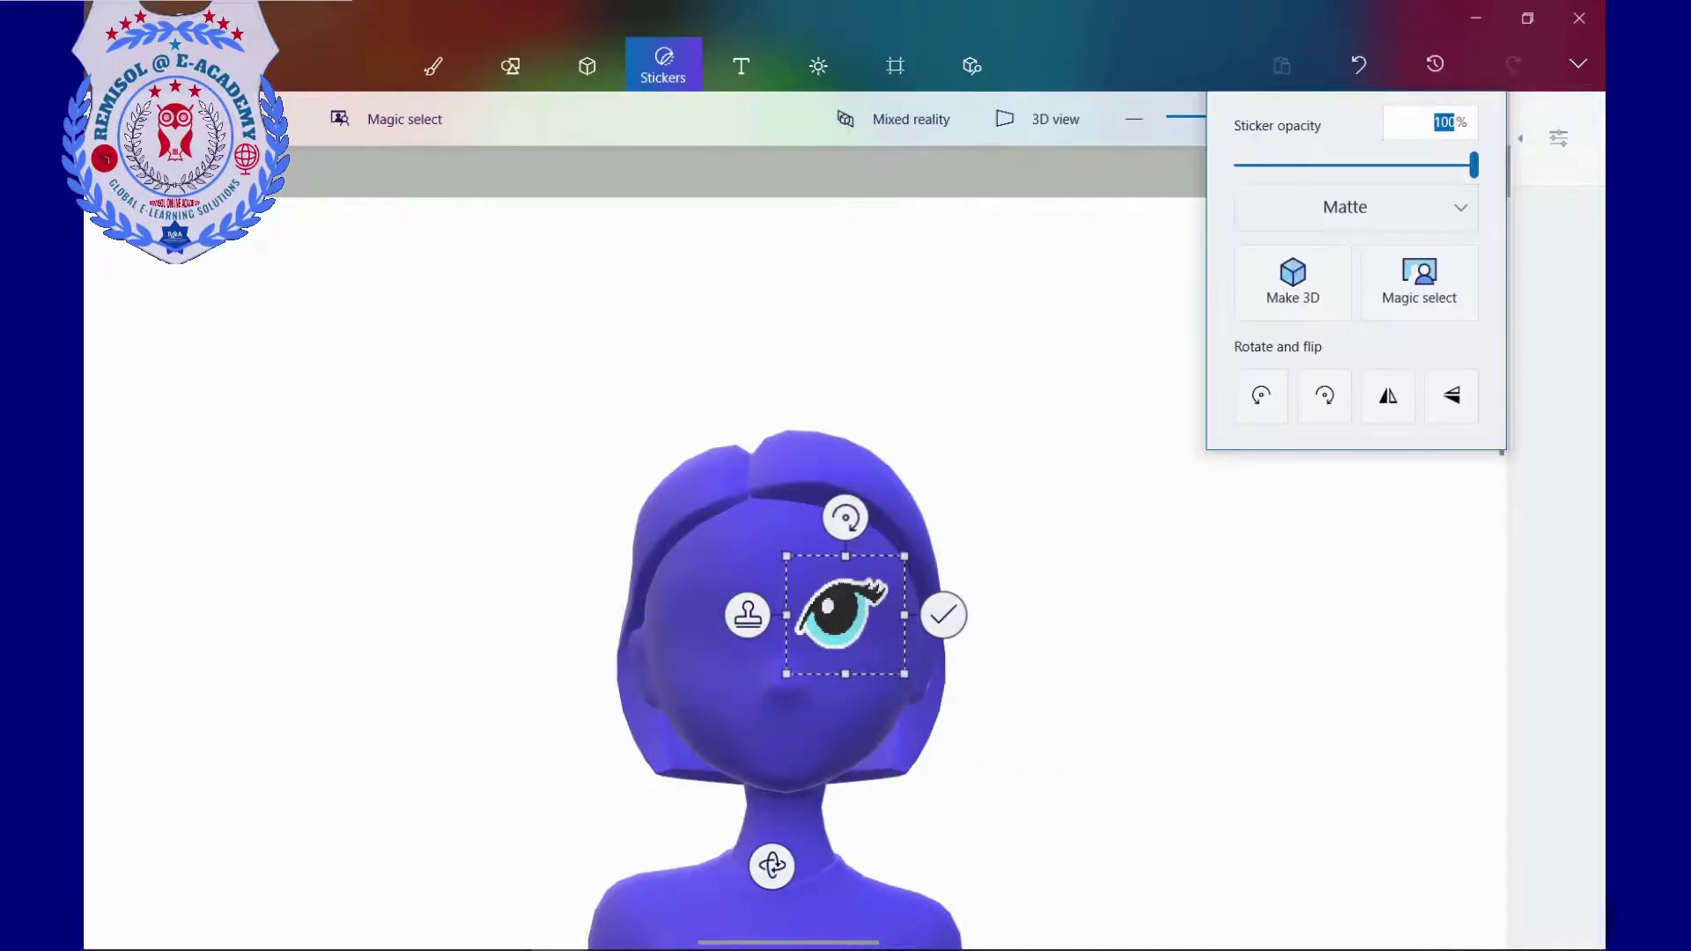
pyautogui.click(1388, 395)
pyautogui.click(747, 614)
pyautogui.moveTo(844, 617); pyautogui.dragTo(719, 618)
pyautogui.click(818, 617)
# Step: Add an eyebrow sticker above the right-hand eye and a horizontally flipped copy above the left-hand eye
pyautogui.click(663, 61)
pyautogui.click(1450, 540)
pyautogui.moveTo(1141, 490); pyautogui.dragTo(848, 567)
pyautogui.click(1558, 138)
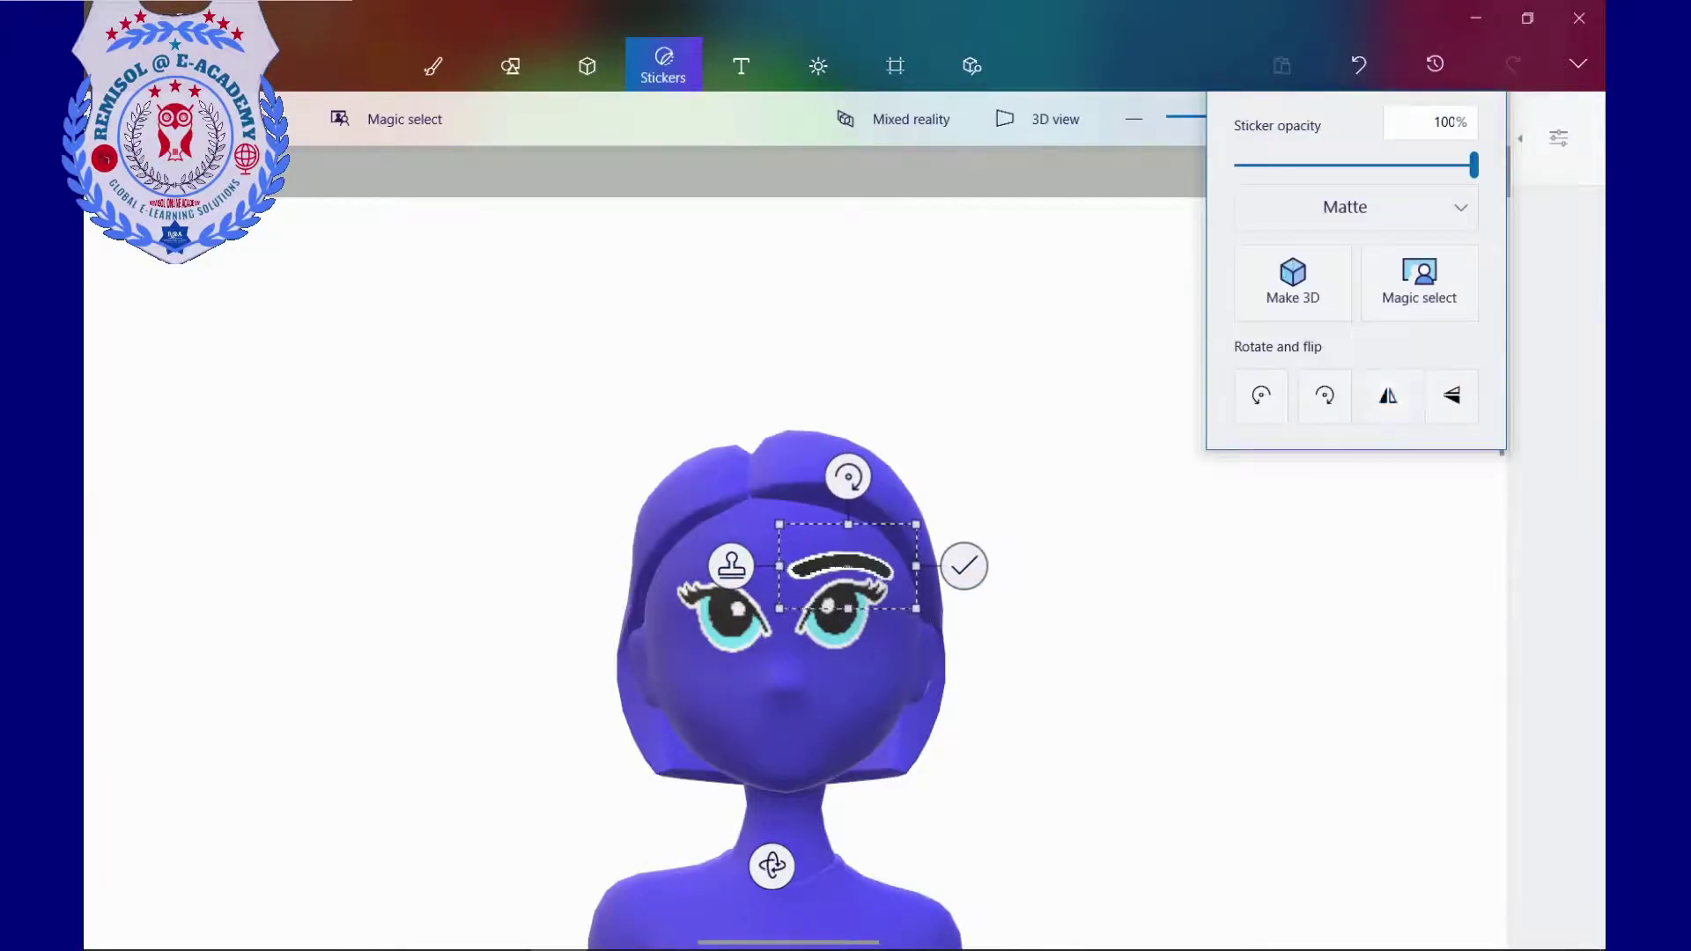
pyautogui.click(1389, 396)
pyautogui.click(828, 566)
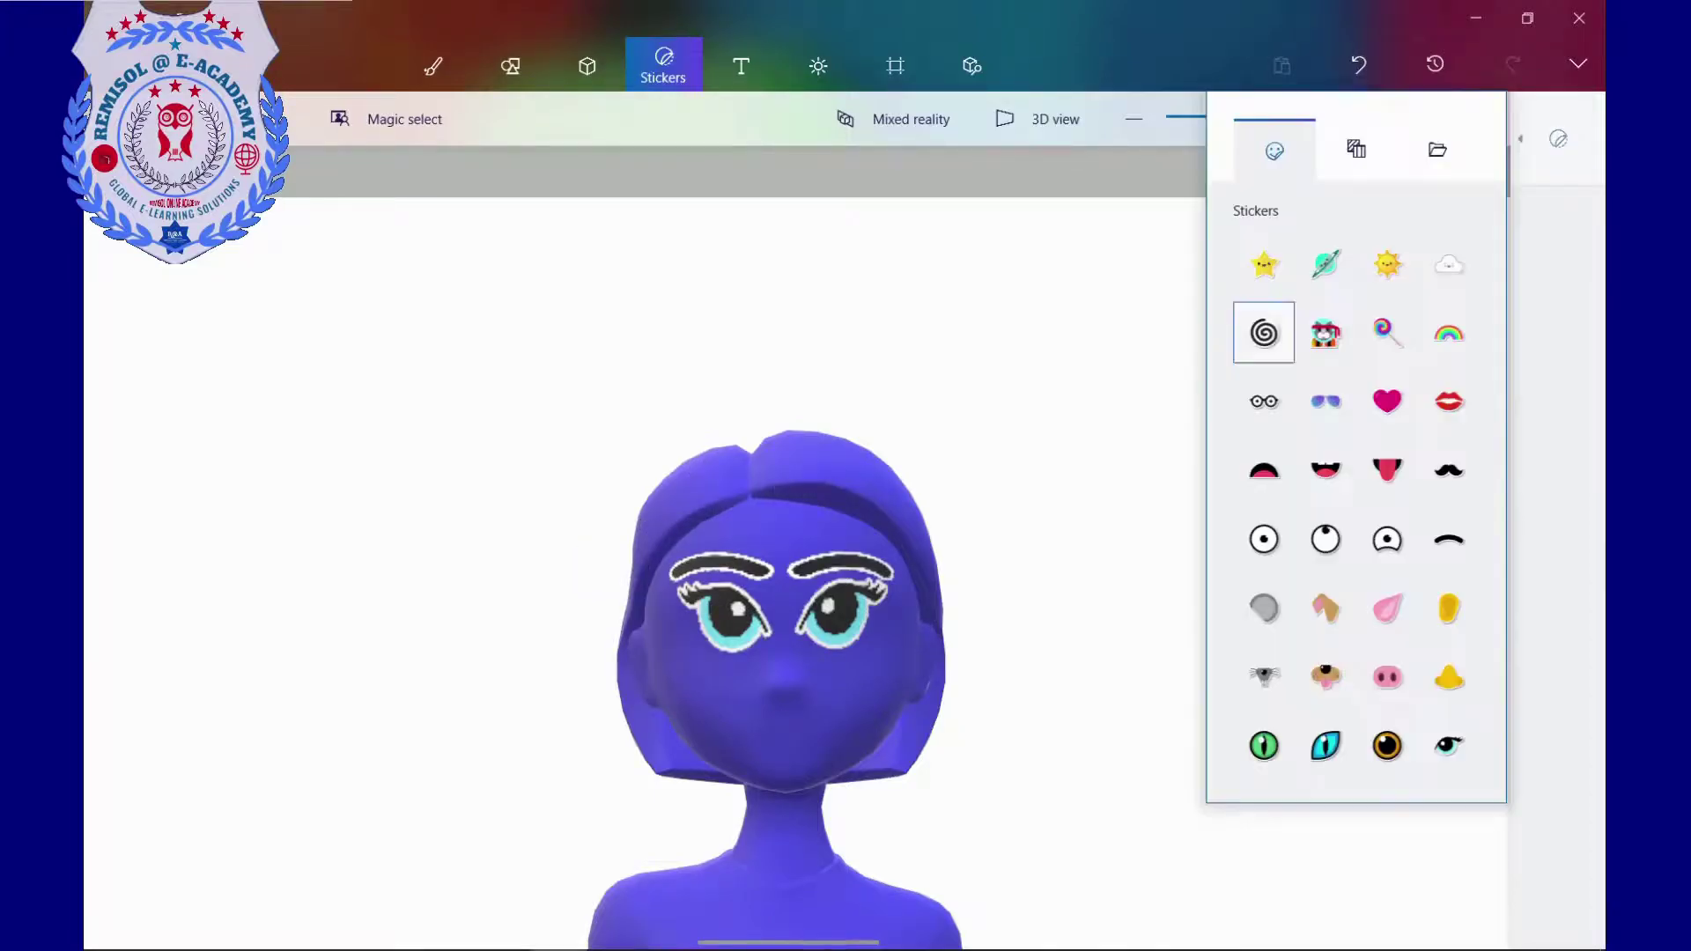
# Step: Place the red lips sticker on the lower part of the face and apply it
pyautogui.click(1465, 379)
pyautogui.moveTo(1246, 253); pyautogui.dragTo(873, 625)
pyautogui.moveTo(821, 676); pyautogui.dragTo(785, 734)
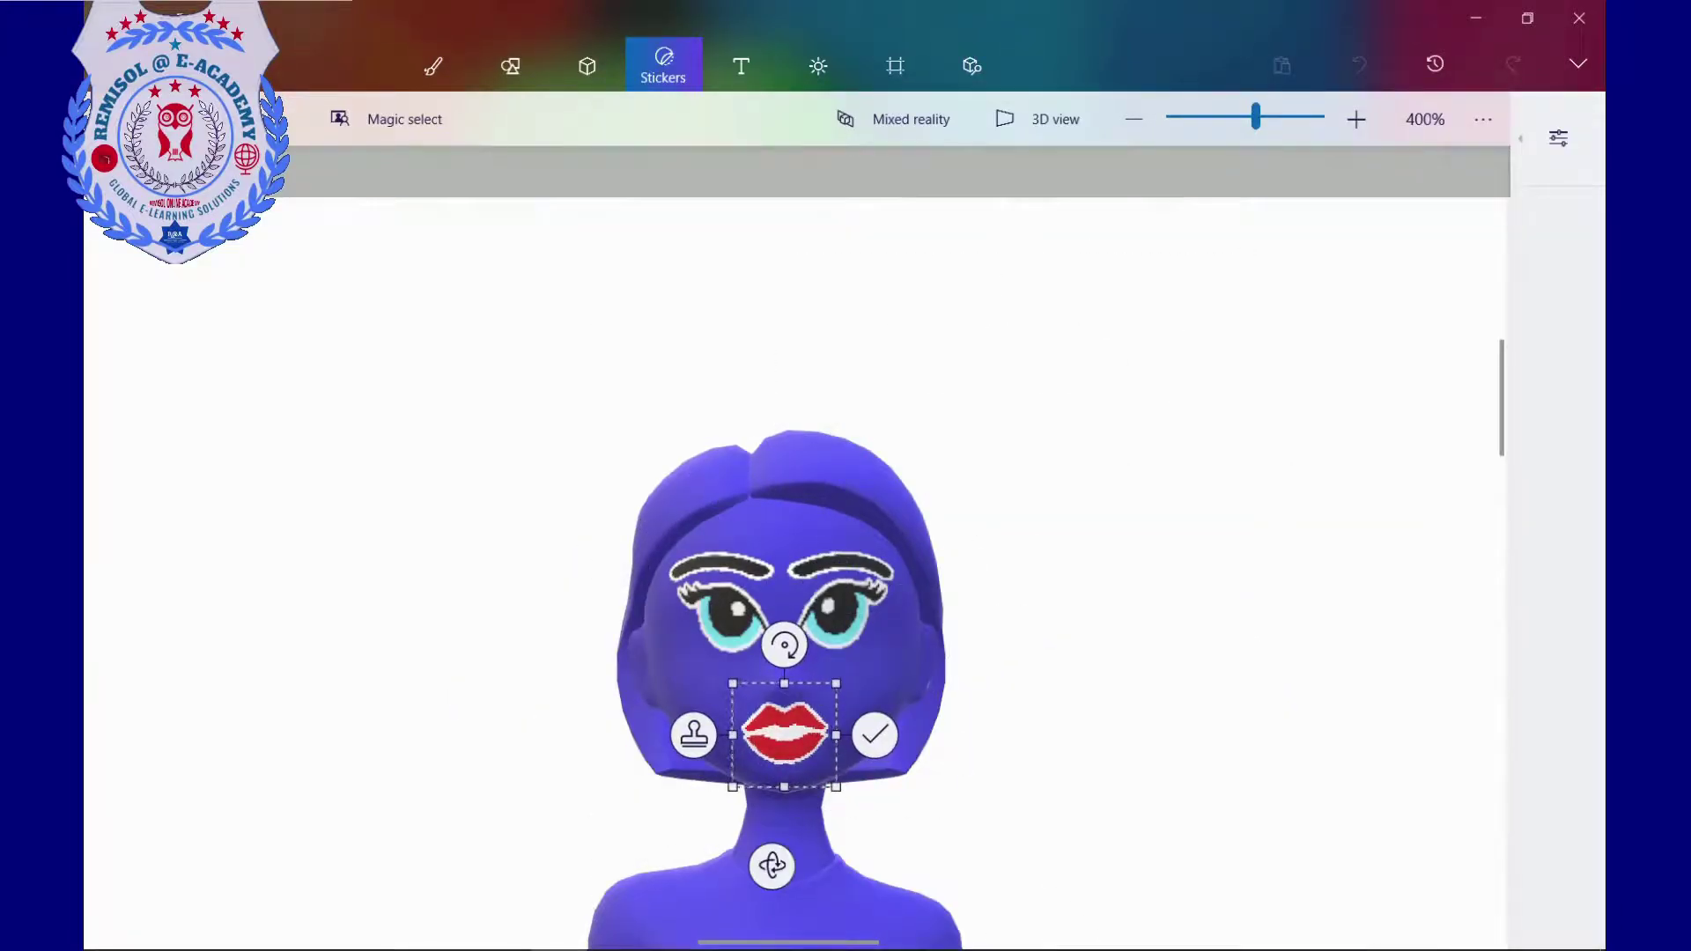
pyautogui.press('Return')
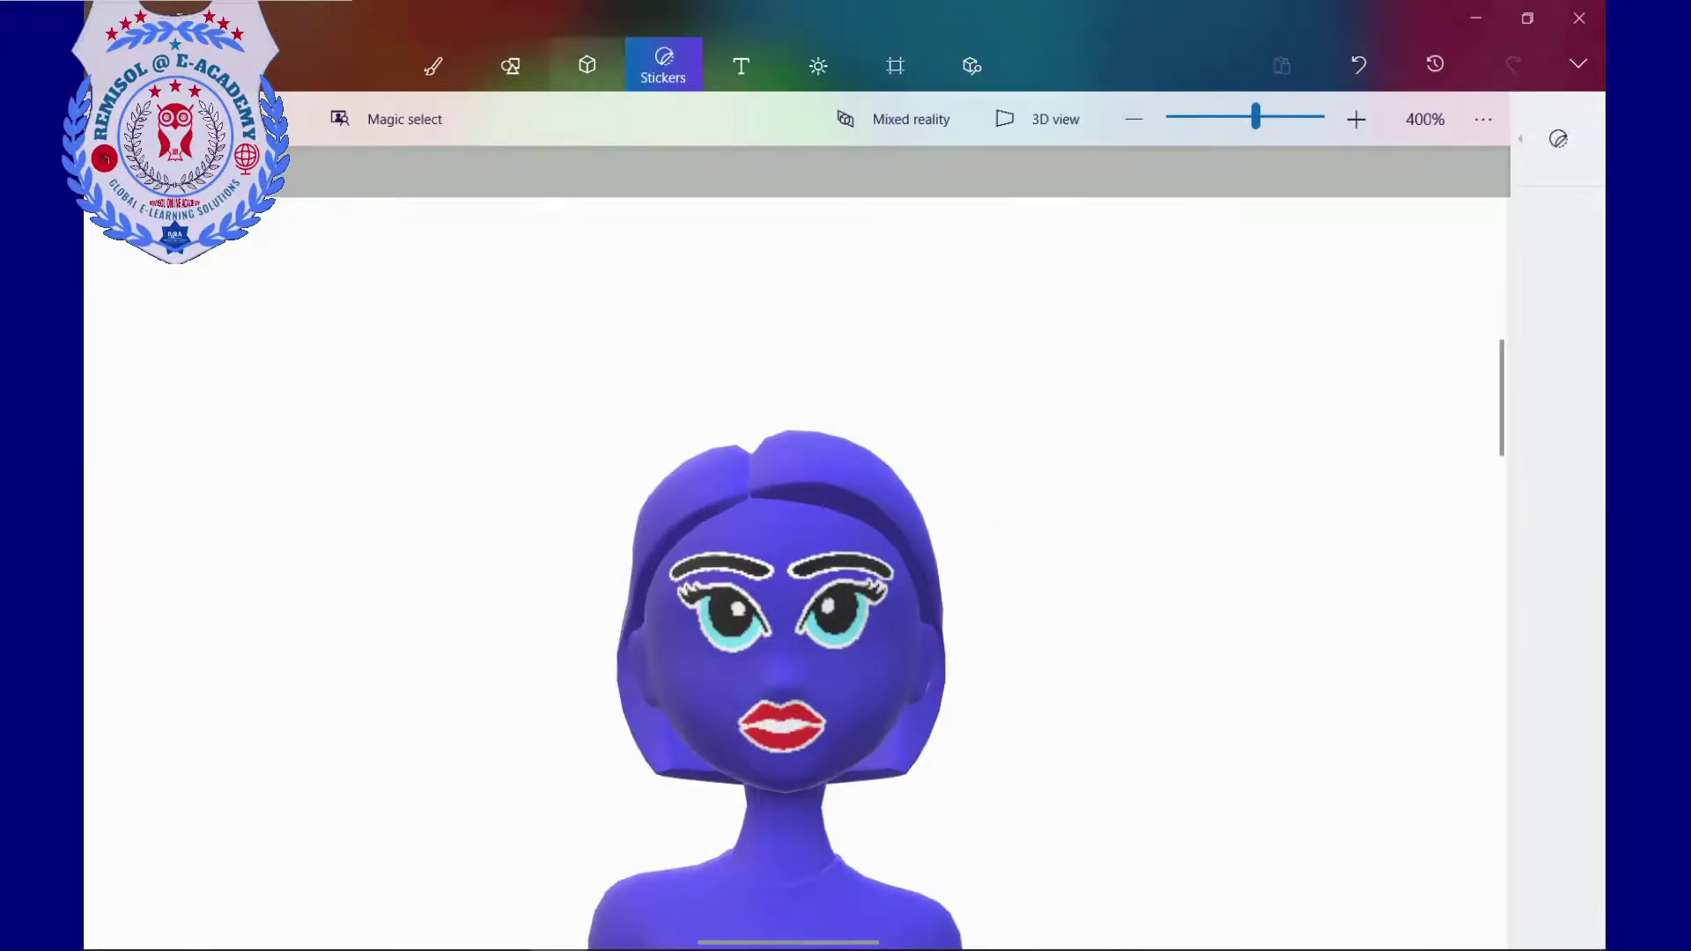
# Step: Add small inverted lollipop stickers as earrings below both ears, one of them flipped horizontally
pyautogui.click(1558, 139)
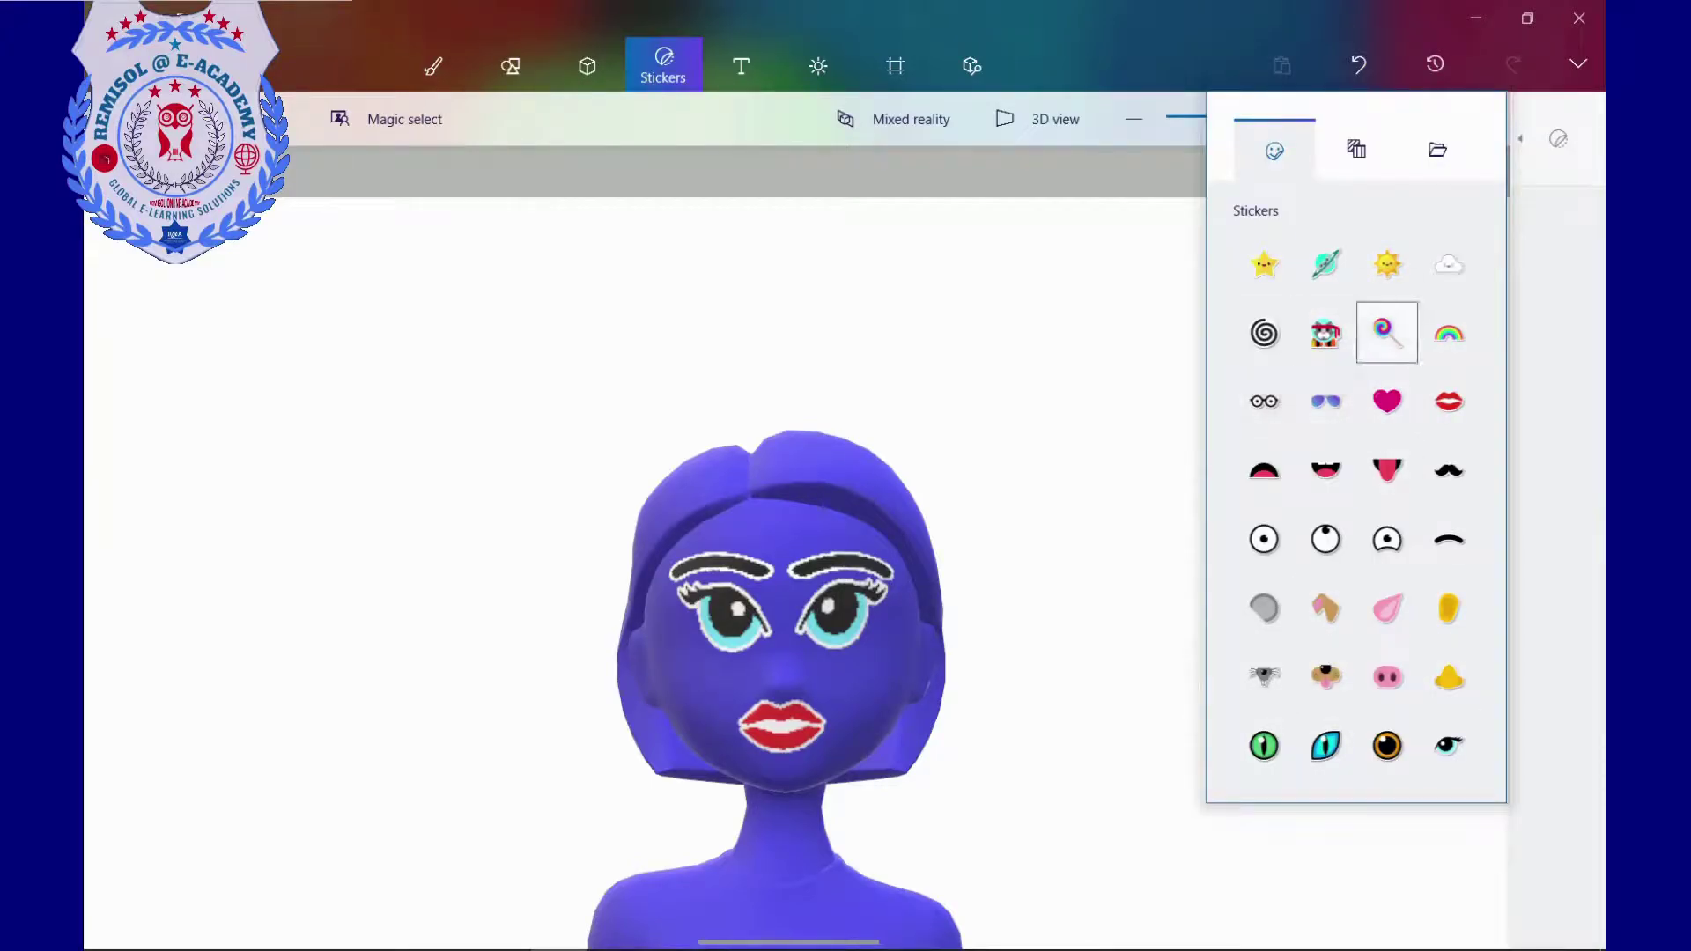
pyautogui.click(1386, 332)
pyautogui.moveTo(664, 317); pyautogui.dragTo(1159, 460)
pyautogui.moveTo(1219, 420); pyautogui.dragTo(1166, 608)
pyautogui.moveTo(1219, 521); pyautogui.dragTo(649, 727)
pyautogui.click(985, 758)
pyautogui.click(1559, 138)
pyautogui.click(1389, 400)
pyautogui.click(576, 770)
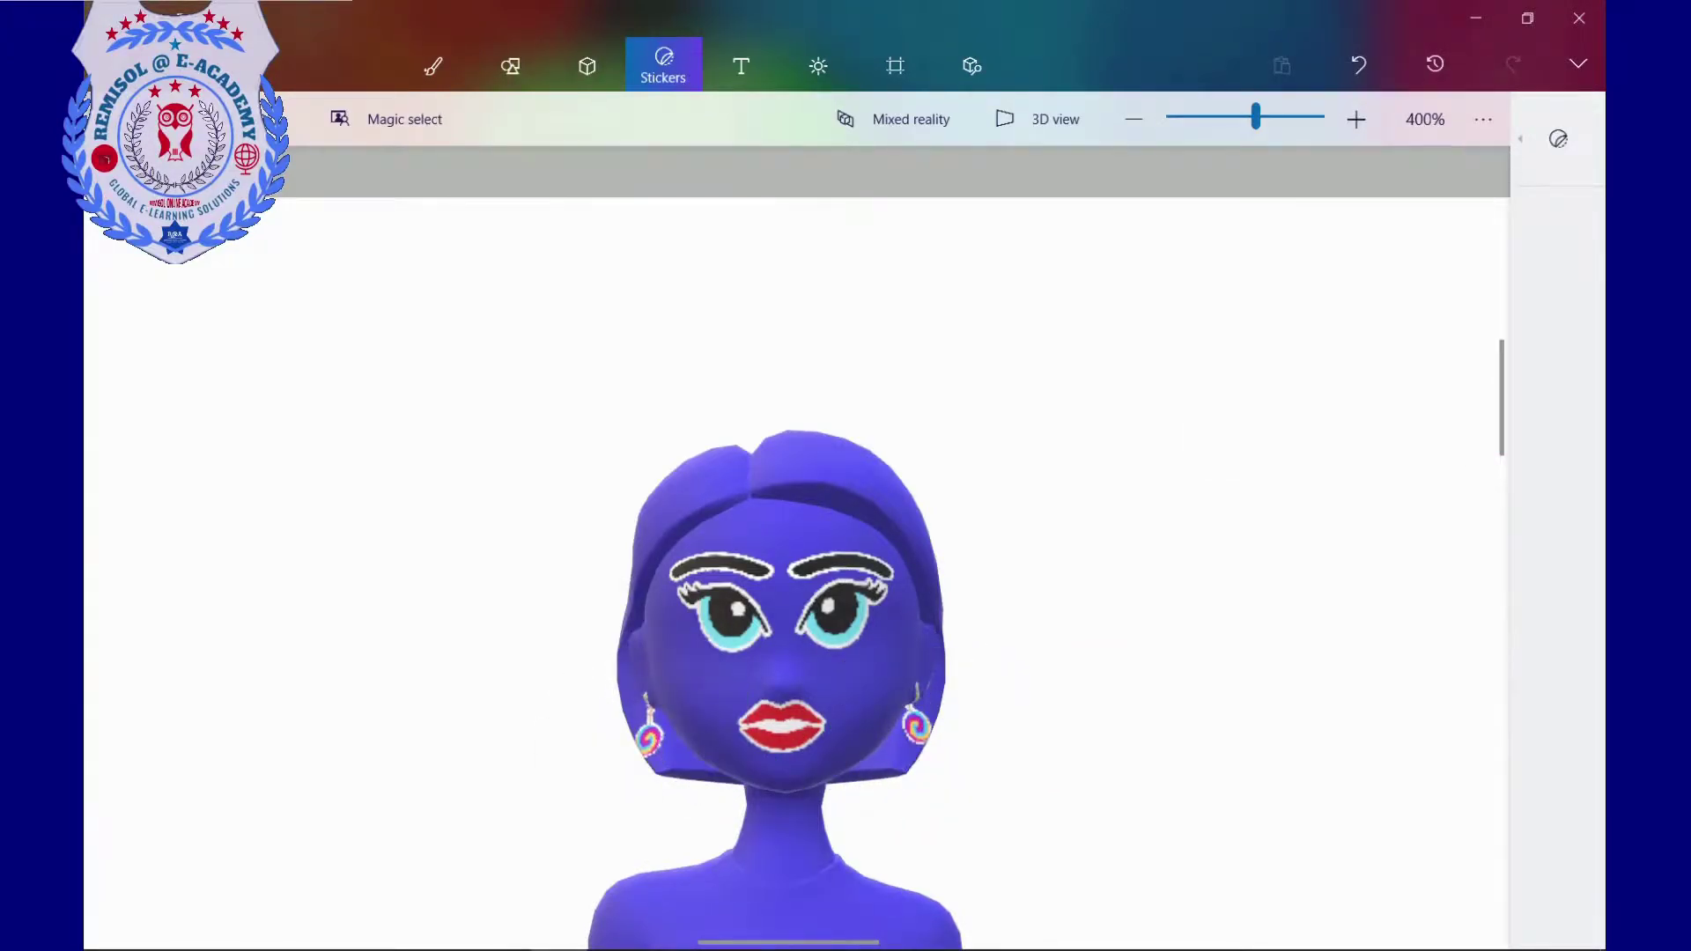
# Step: Place the yellow nose sticker between the eyes and the lips and apply it
pyautogui.scroll(-2, 795, 547)
pyautogui.scroll(2, 796, 546)
pyautogui.click(1558, 138)
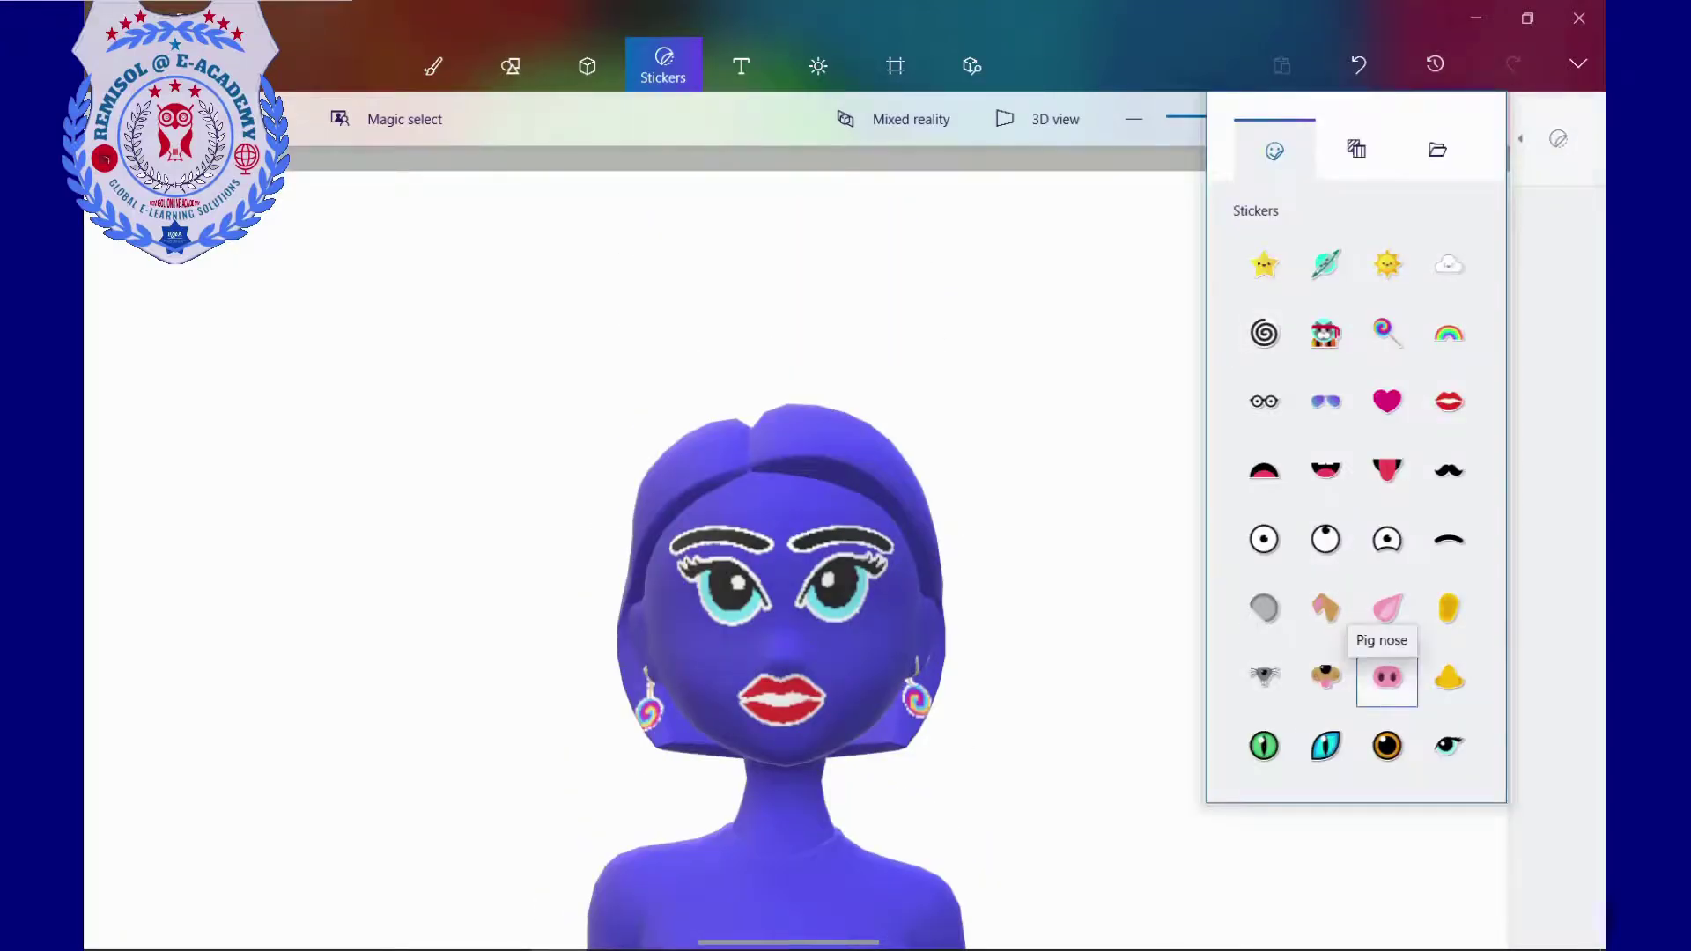
pyautogui.click(1448, 677)
pyautogui.moveTo(811, 408); pyautogui.dragTo(1151, 615)
pyautogui.moveTo(1214, 678); pyautogui.dragTo(781, 636)
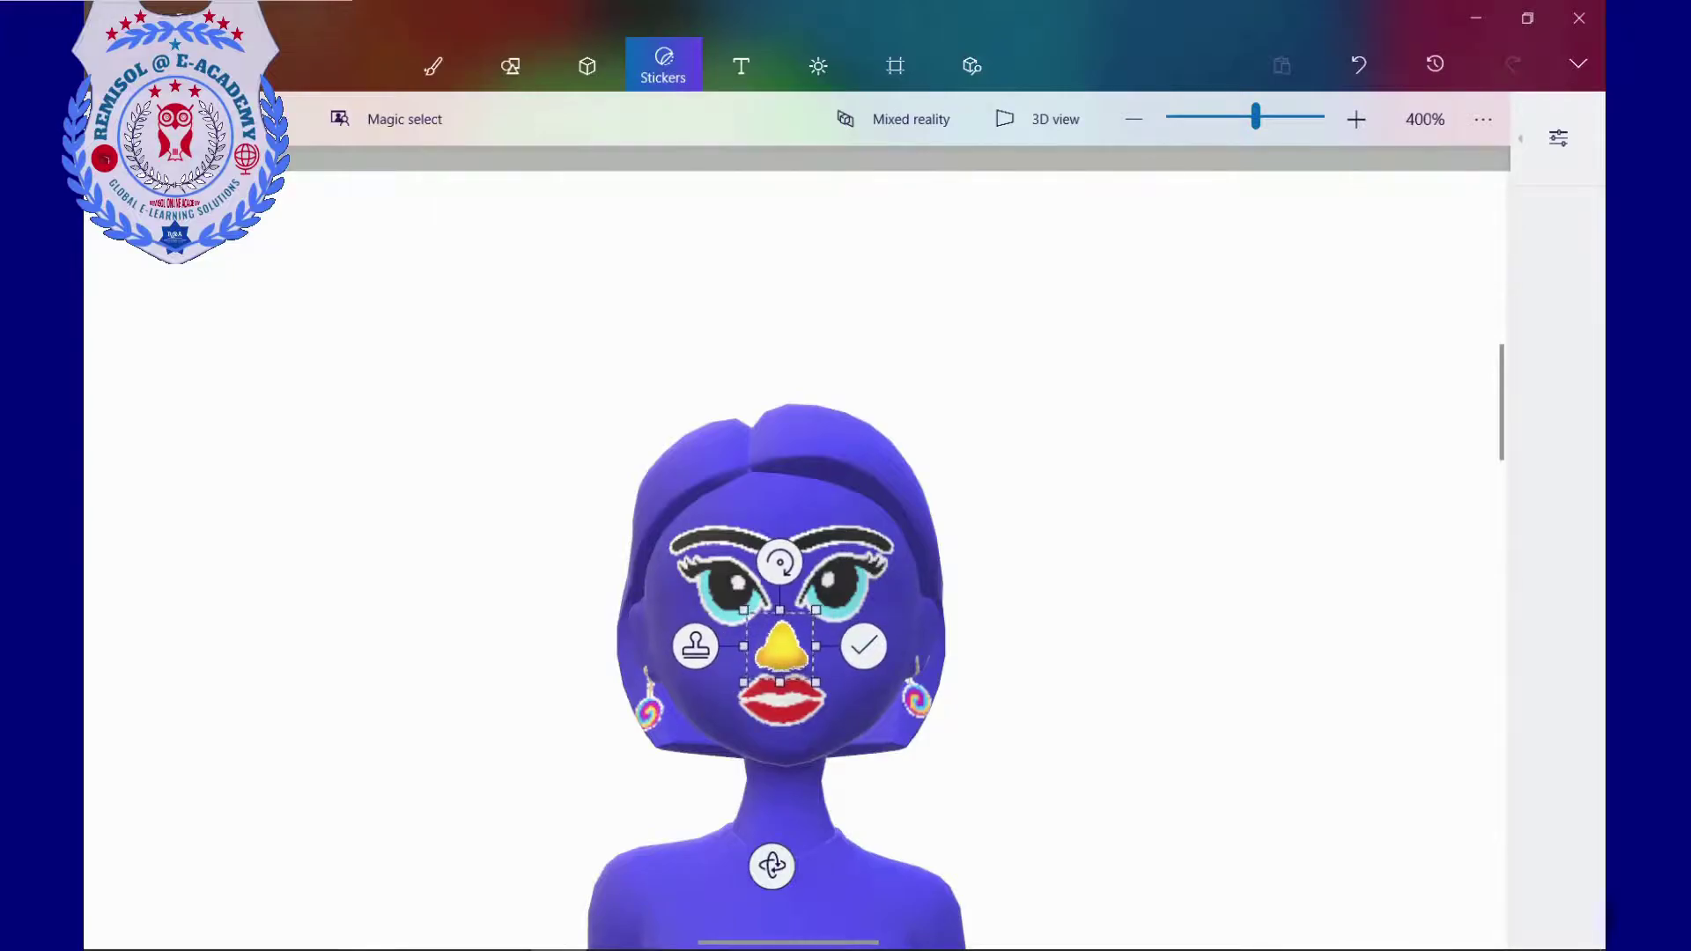
pyautogui.press('Return')
# Step: Fill the model's body and head with black using the Fill brush
pyautogui.scroll(-2, 797, 547)
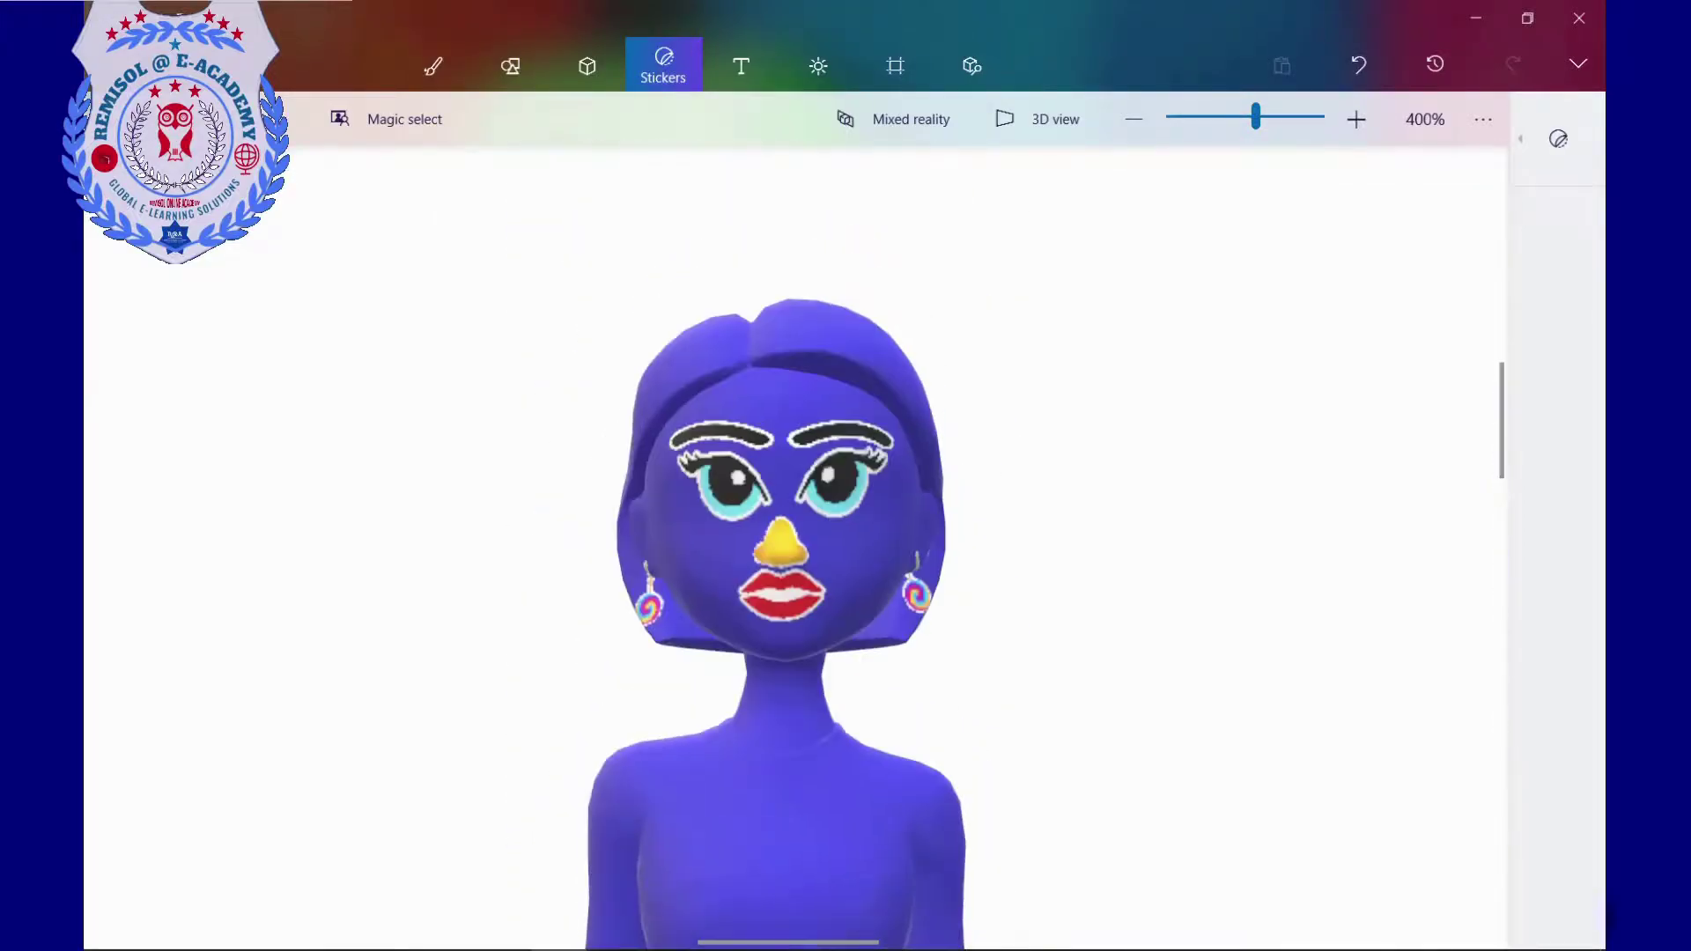
pyautogui.click(433, 64)
pyautogui.click(1559, 329)
pyautogui.click(1378, 457)
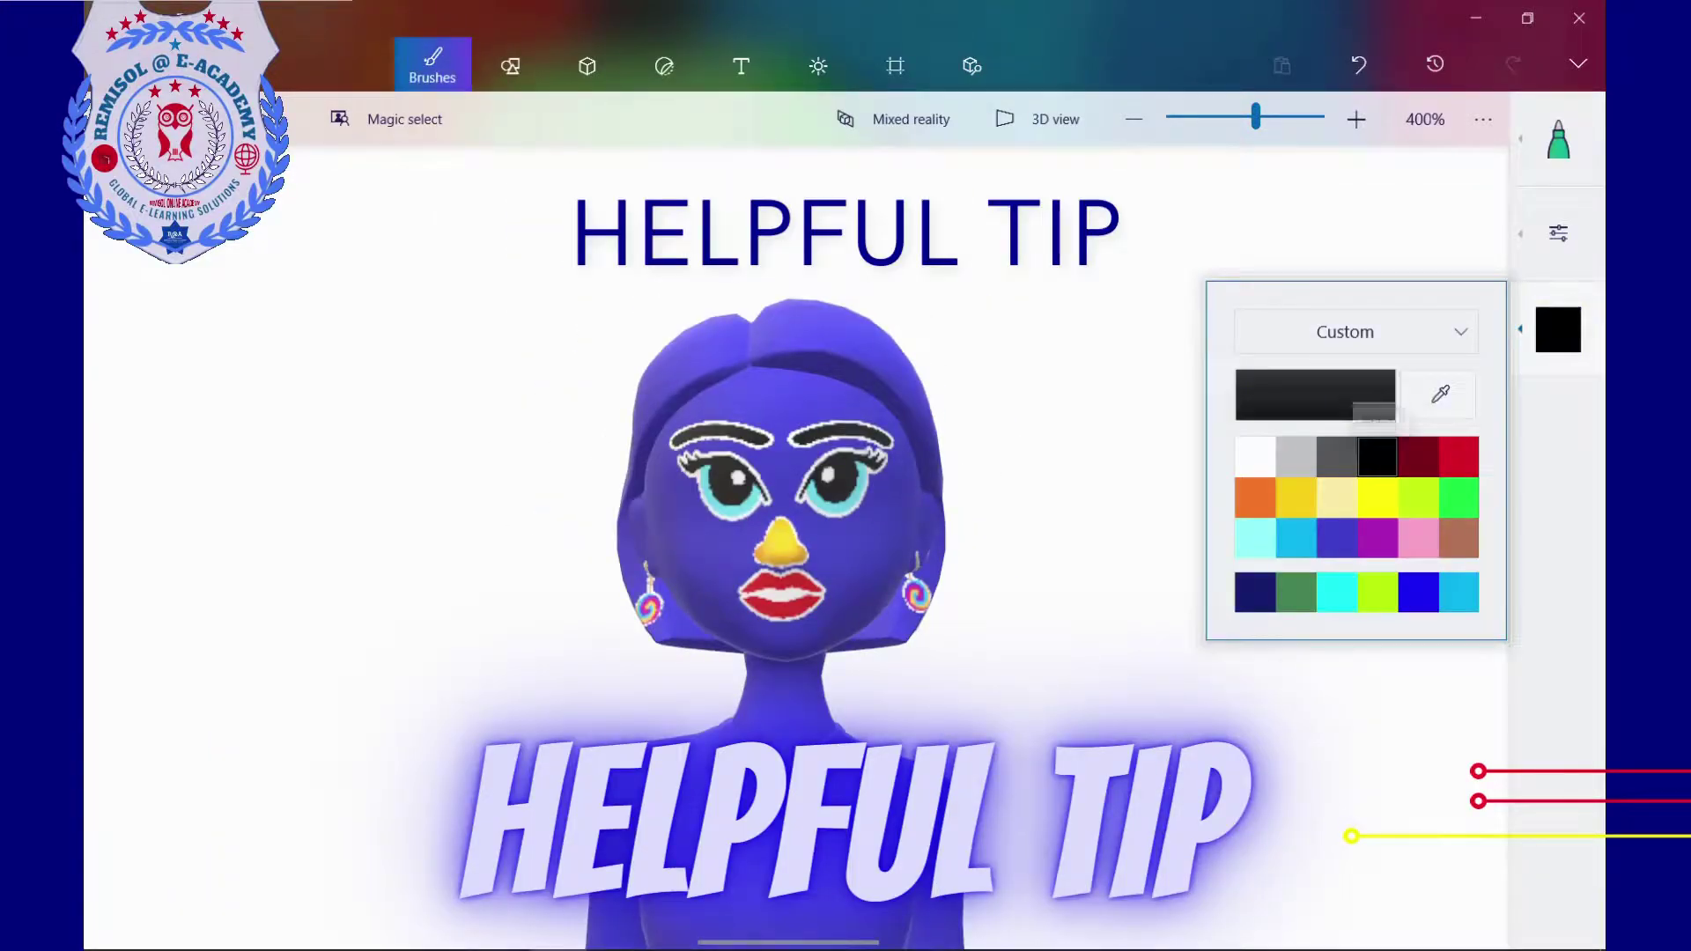
pyautogui.click(1558, 139)
pyautogui.click(1458, 193)
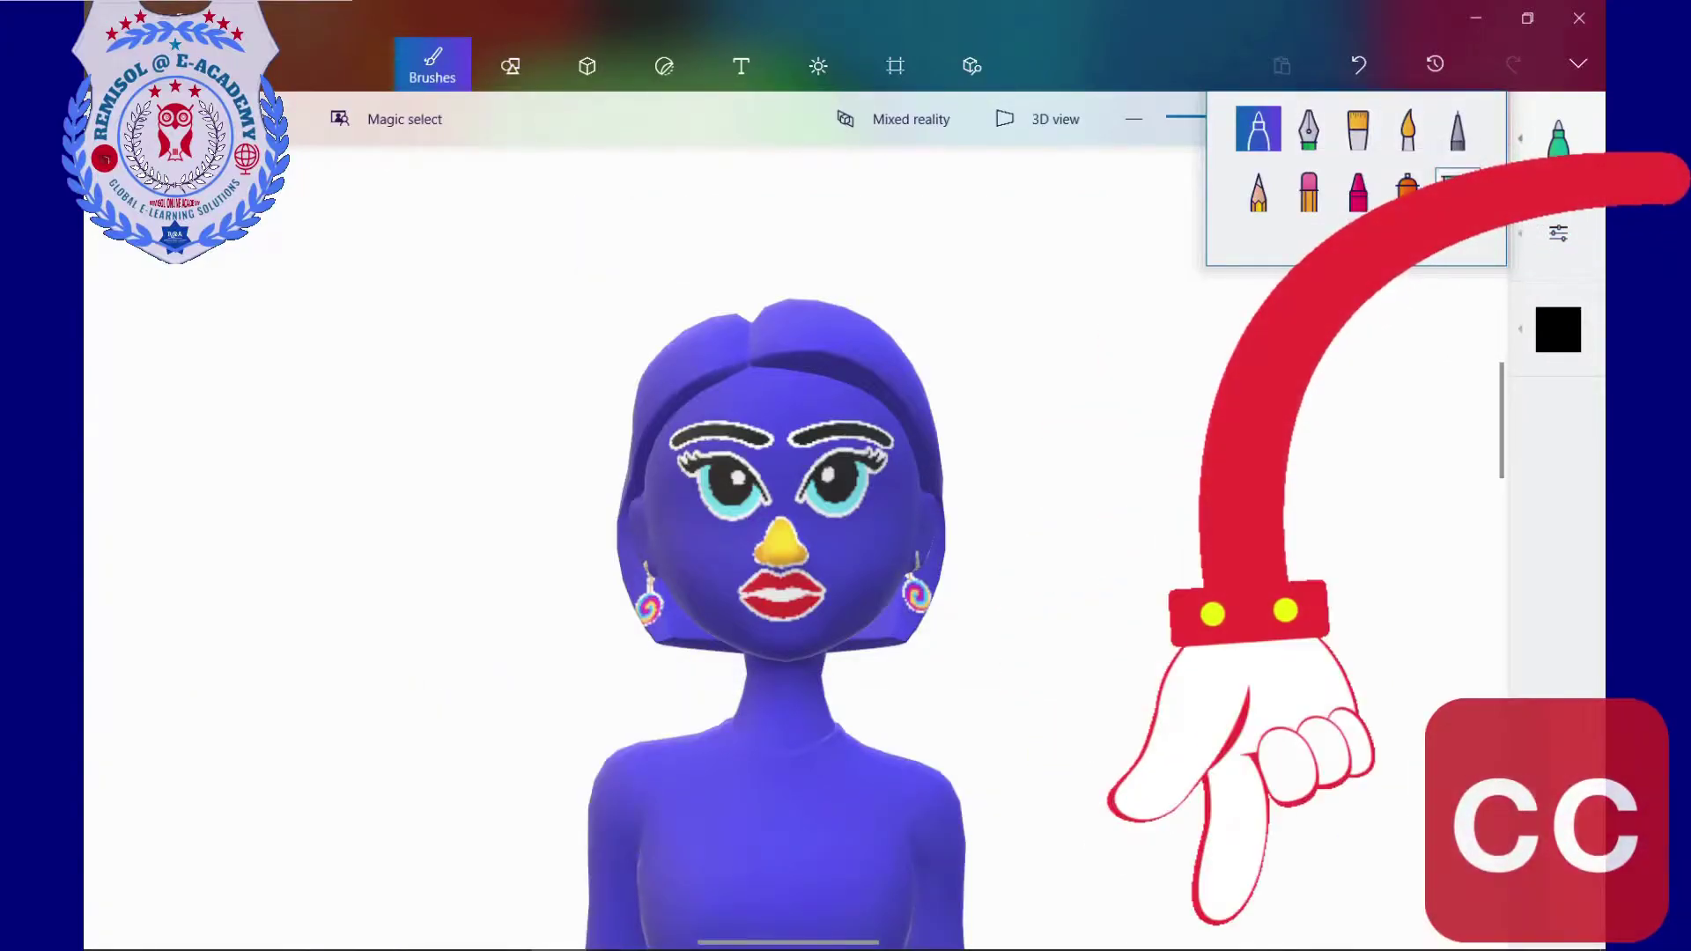
pyautogui.click(779, 793)
pyautogui.moveTo(1502, 420); pyautogui.dragTo(1502, 432)
pyautogui.click(780, 471)
# Step: Spray the front of the model's hair dark red with the spray can
pyautogui.click(1558, 329)
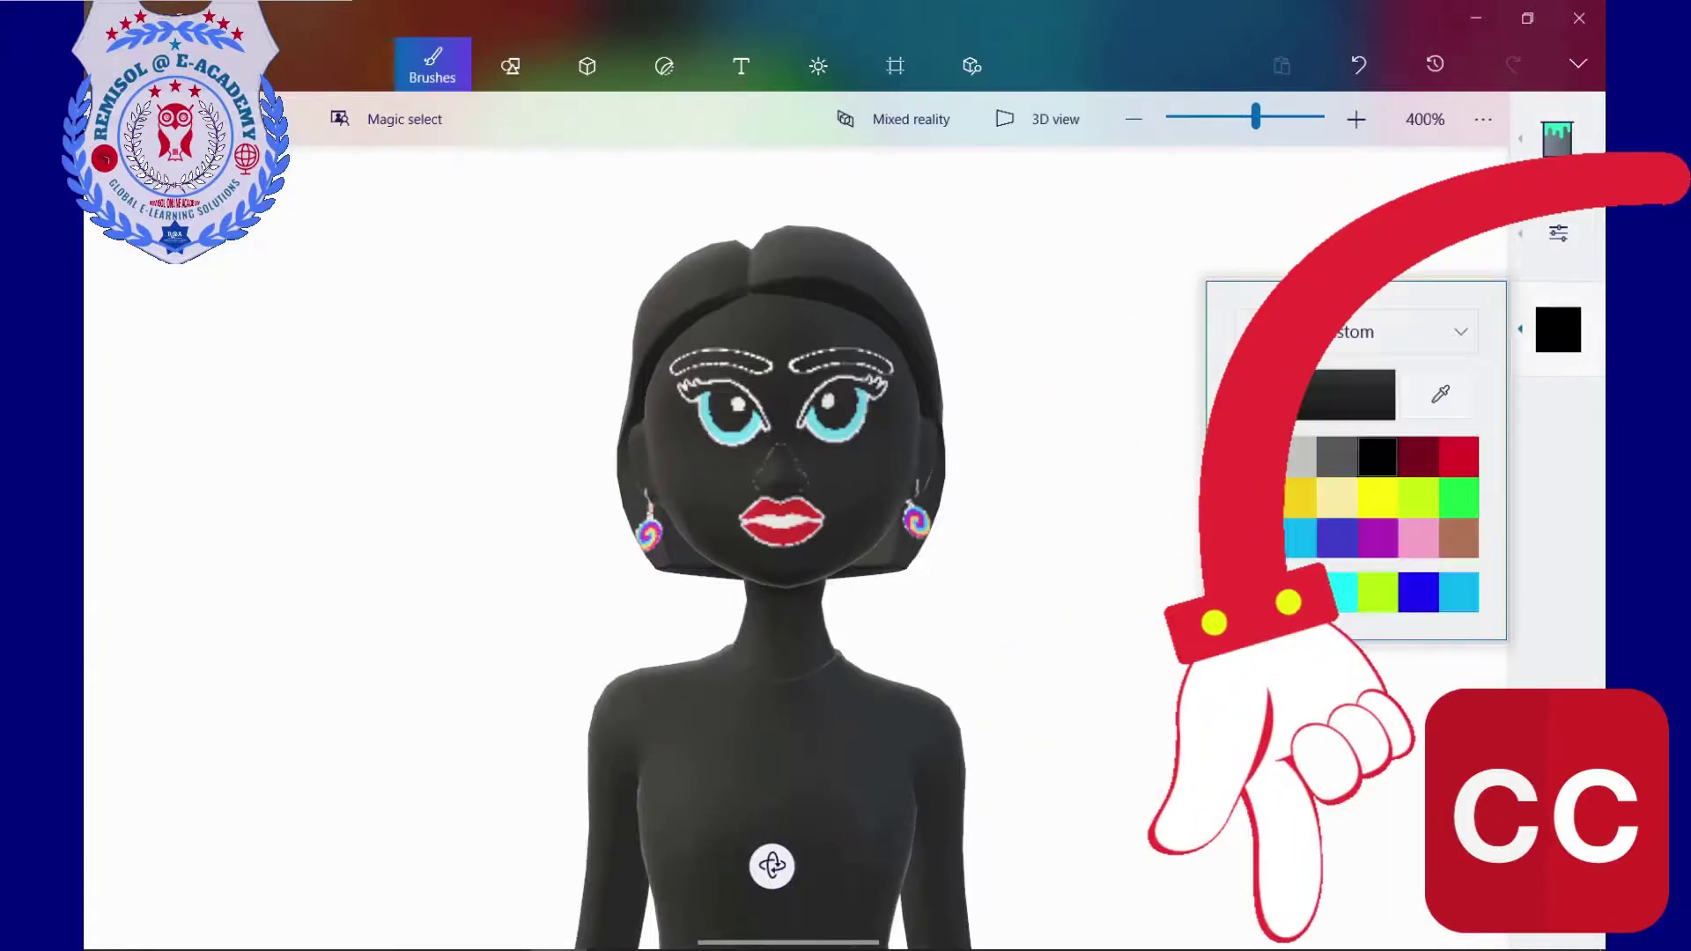
pyautogui.click(1418, 457)
pyautogui.click(1557, 136)
pyautogui.click(1409, 194)
pyautogui.moveTo(1283, 260); pyautogui.dragTo(1239, 260)
pyautogui.moveTo(793, 251)
pyautogui.mouseDown()
pyautogui.moveTo(841, 265)
pyautogui.moveTo(687, 290)
pyautogui.moveTo(730, 283)
pyautogui.mouseUp()
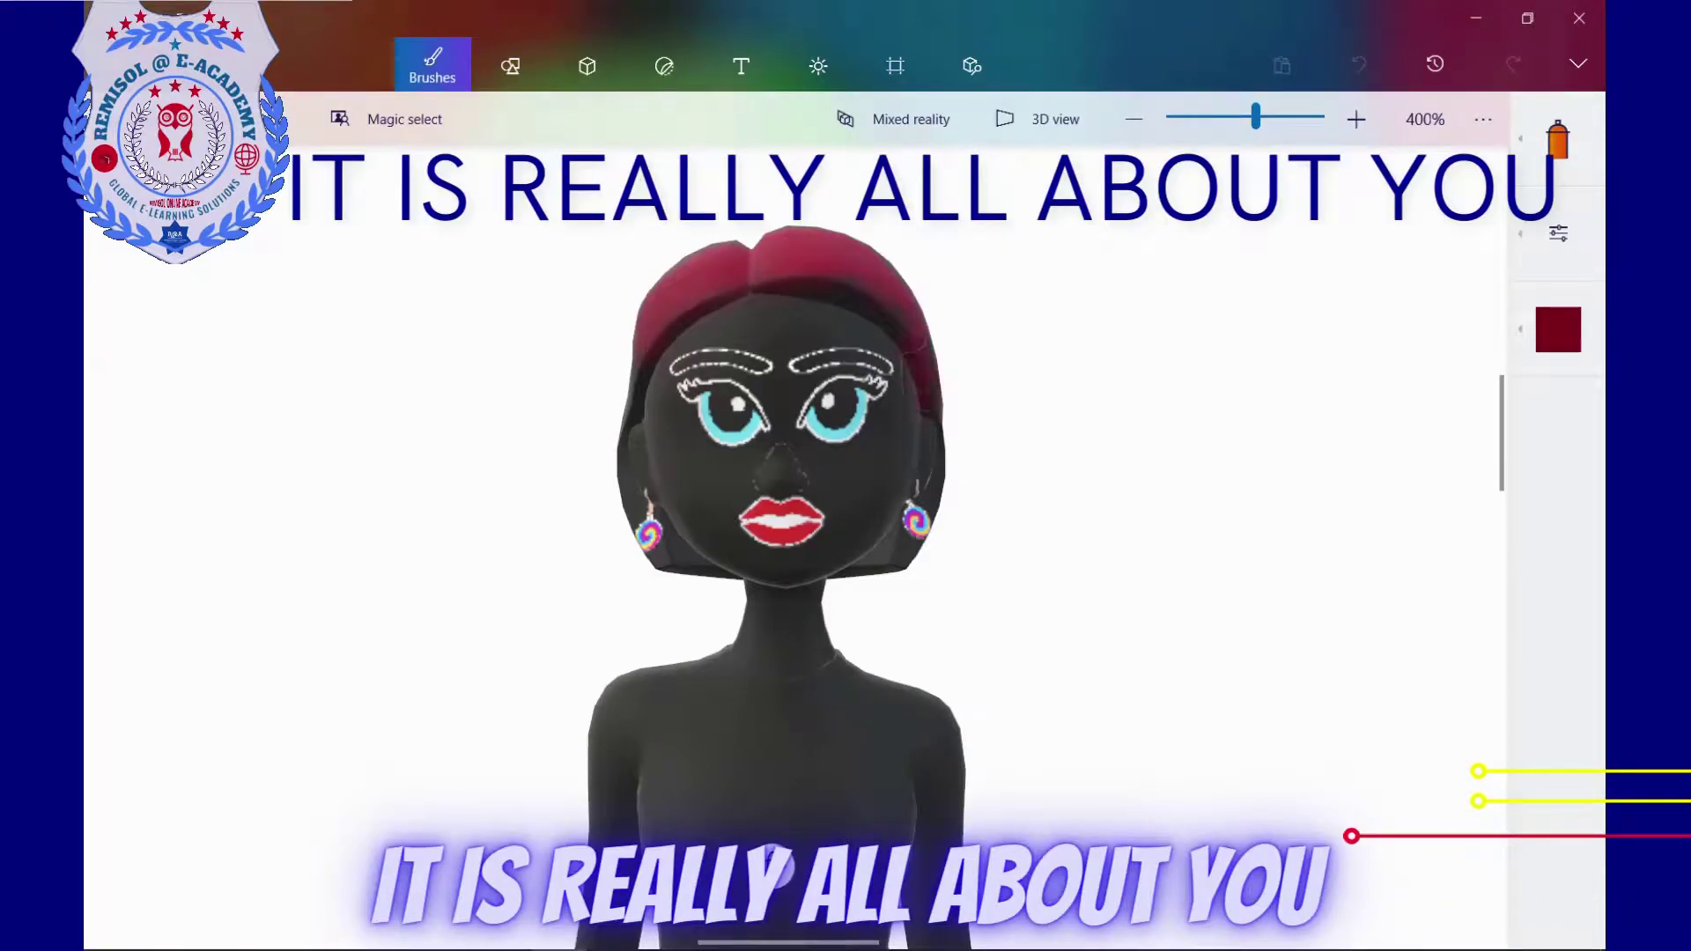
# Step: Undo the last spray strokes on the hair
pyautogui.hotkey('ctrl', 'z')
pyautogui.click(1557, 232)
pyautogui.click(1359, 65)
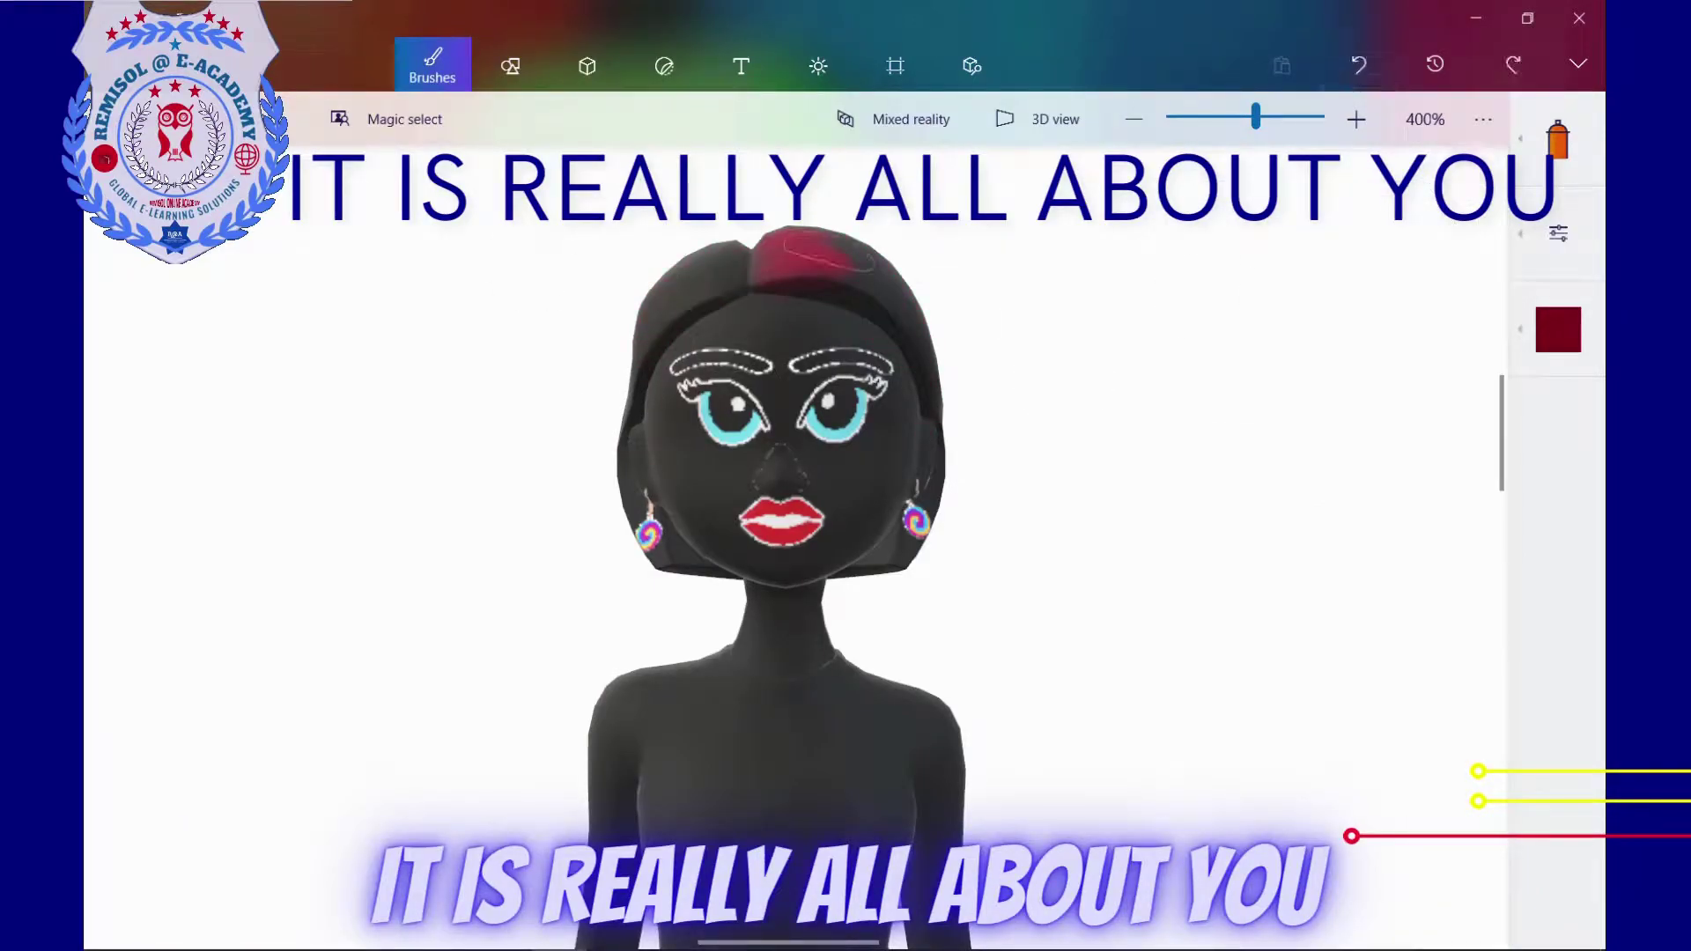
# Step: Paint the front hair dark red with the crayon, down to the lower ends and over the earrings
pyautogui.click(1558, 233)
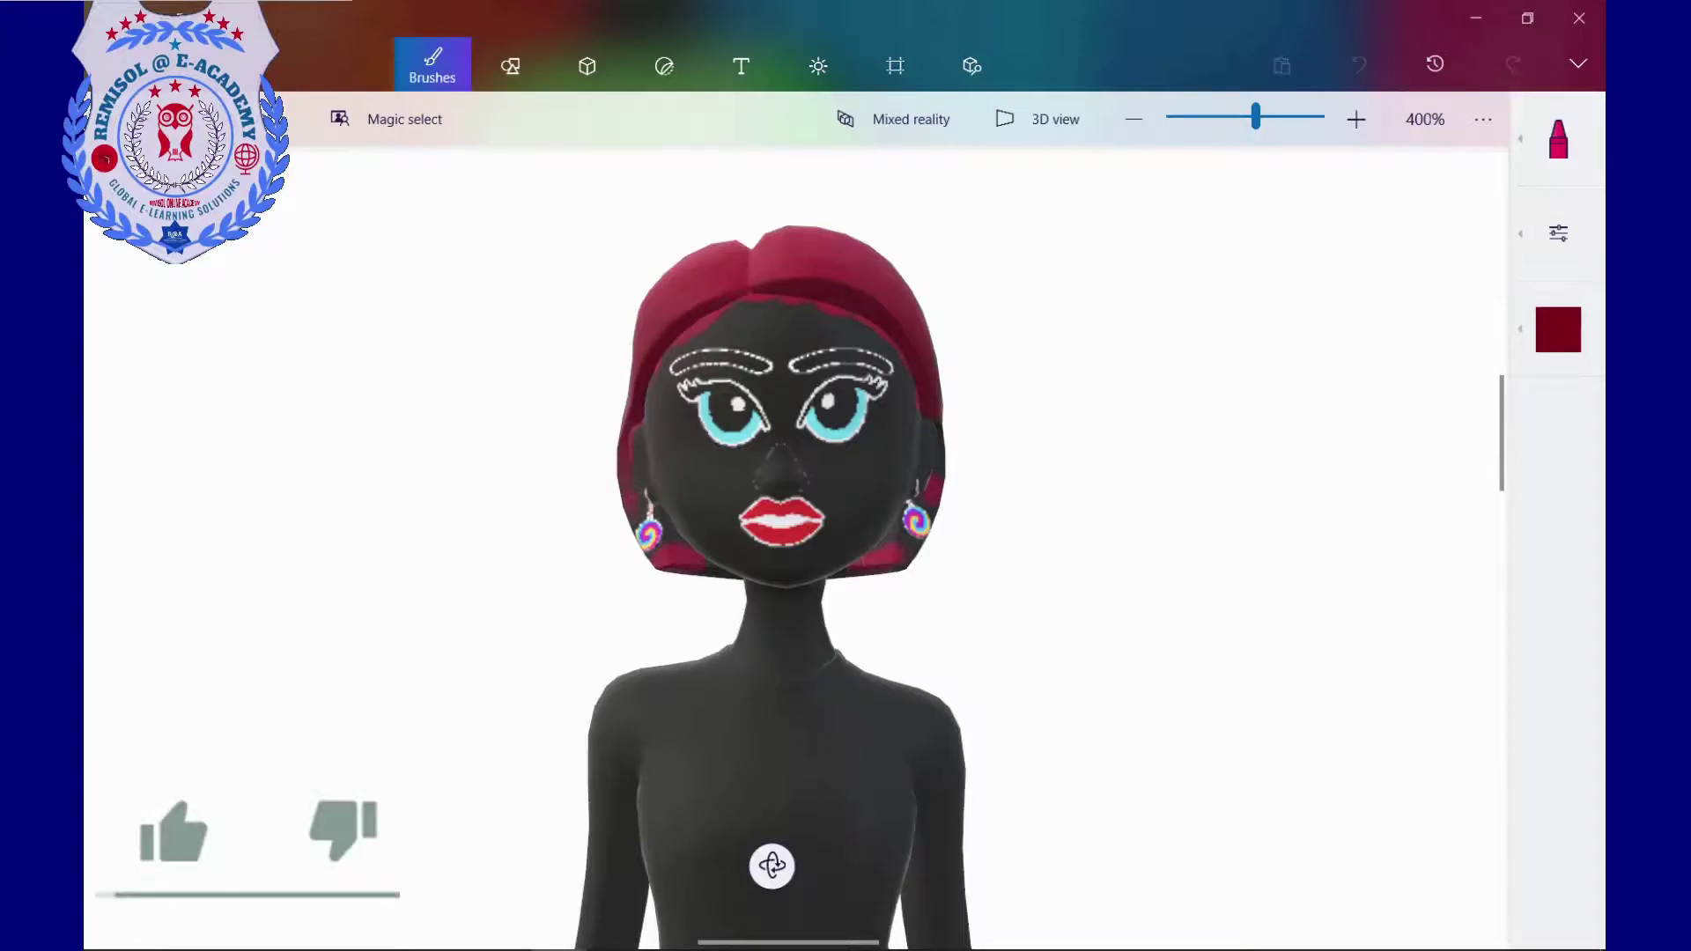
pyautogui.click(678, 550)
pyautogui.hotkey('ctrl', 'z')
pyautogui.hotkey('ctrl', 'z')
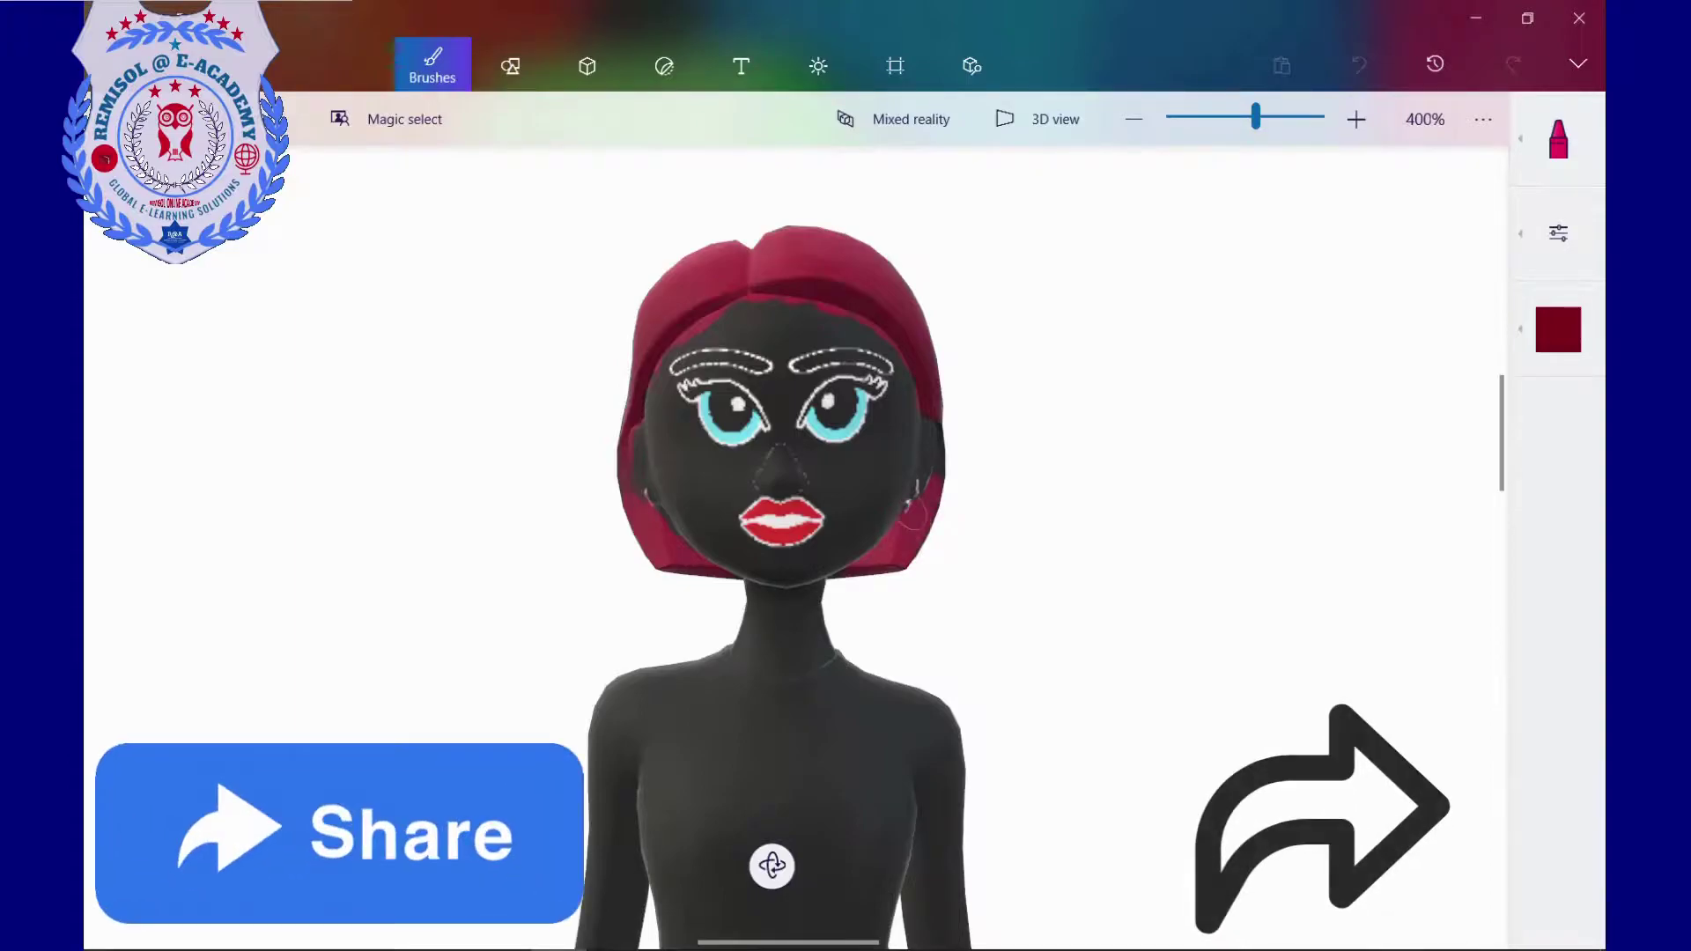
pyautogui.hotkey('ctrl', 'y')
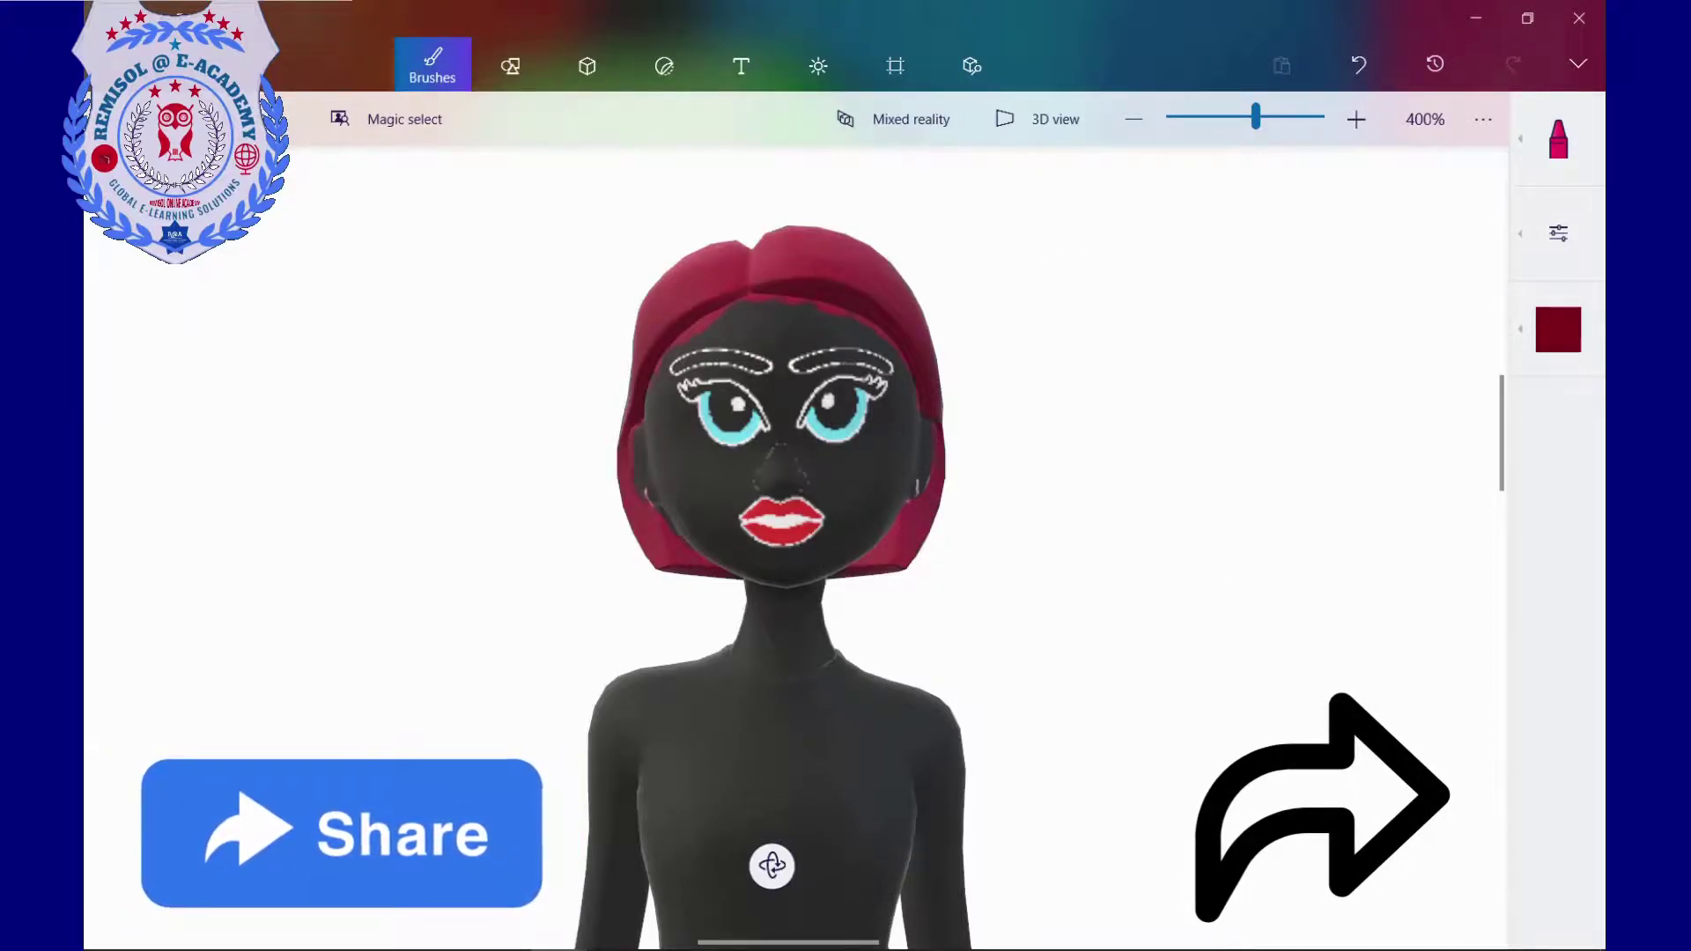
# Step: Color both eyebrows dark red with the pencil, undoing stray strokes
pyautogui.moveTo(696, 362); pyautogui.dragTo(888, 365)
pyautogui.hotkey('ctrl', 'z')
pyautogui.click(1558, 138)
pyautogui.click(1259, 191)
pyautogui.click(1557, 233)
pyautogui.click(1358, 65)
pyautogui.click(1557, 233)
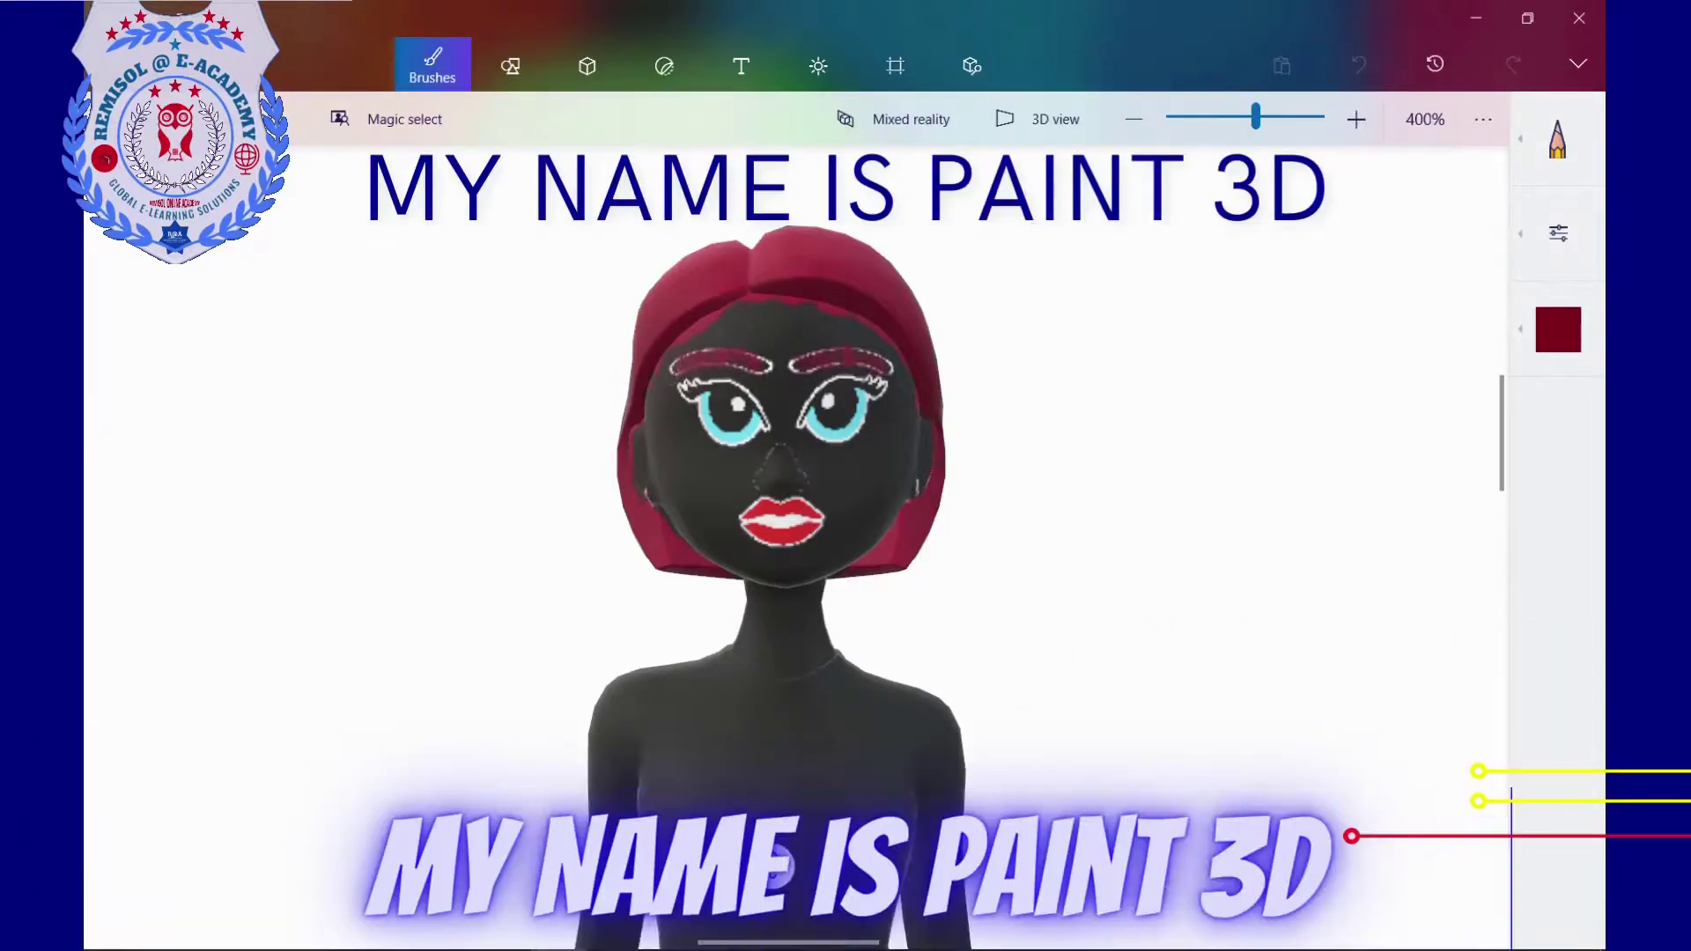
# Step: Put inverted lollipop sticker earrings back below both ears over the painted hair, flipping one horizontally
pyautogui.click(663, 65)
pyautogui.click(1387, 328)
pyautogui.moveTo(617, 176); pyautogui.dragTo(1047, 588)
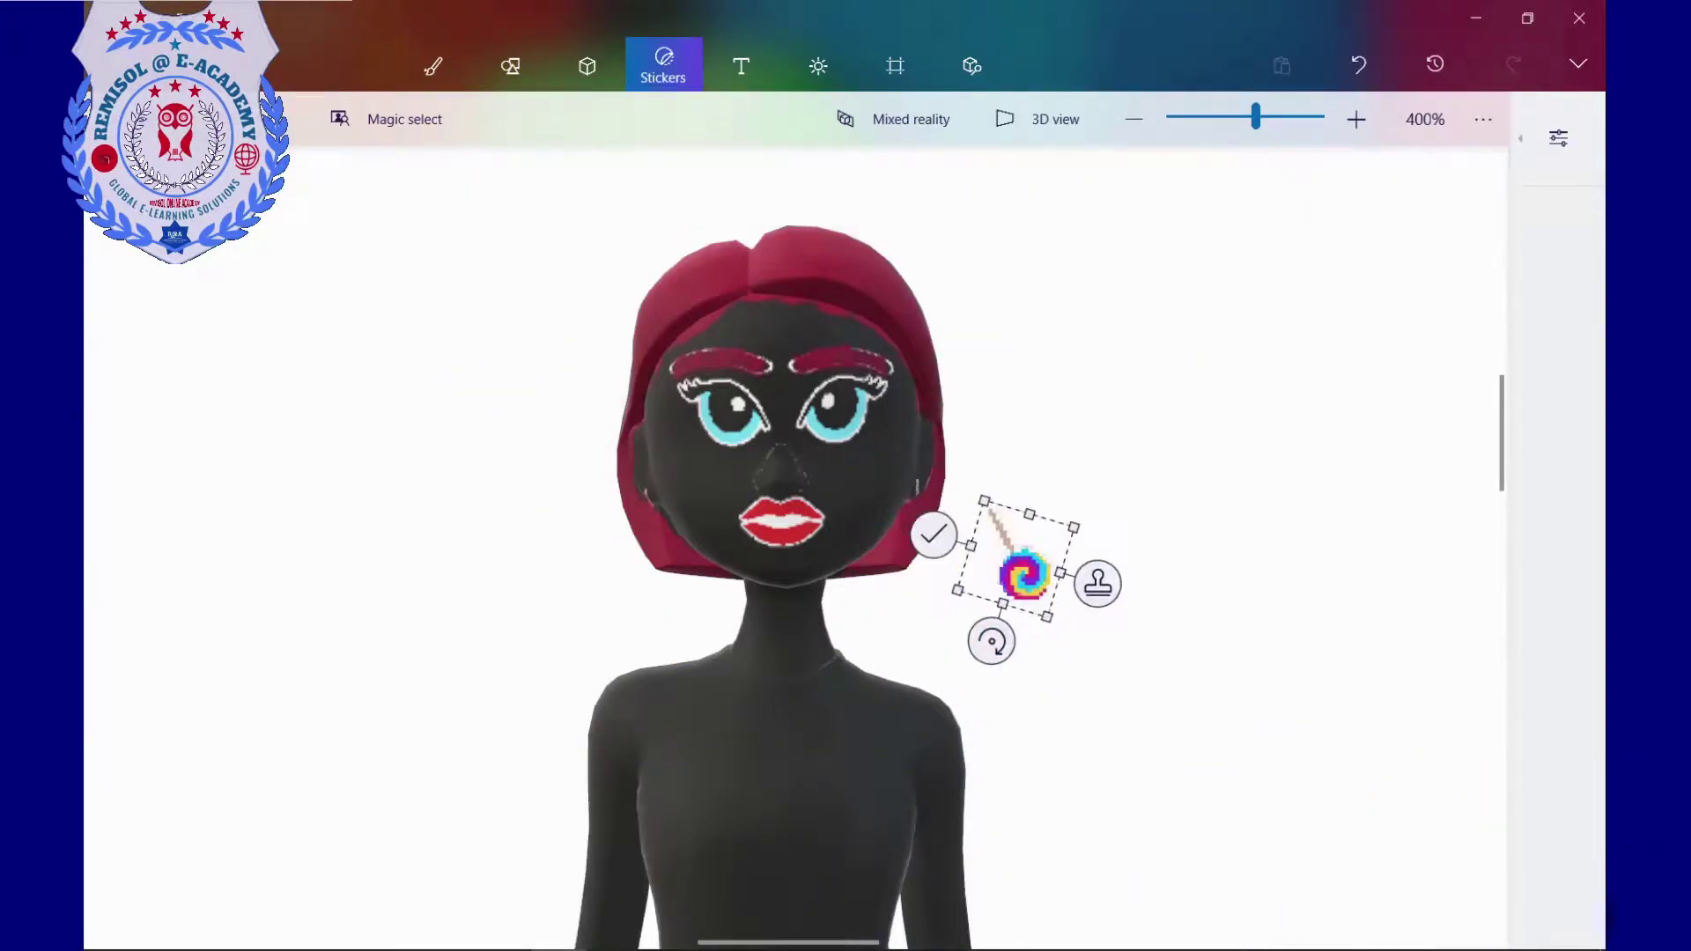
pyautogui.moveTo(1023, 573); pyautogui.dragTo(650, 521)
pyautogui.click(968, 575)
pyautogui.click(1558, 138)
pyautogui.click(1385, 400)
pyautogui.click(589, 579)
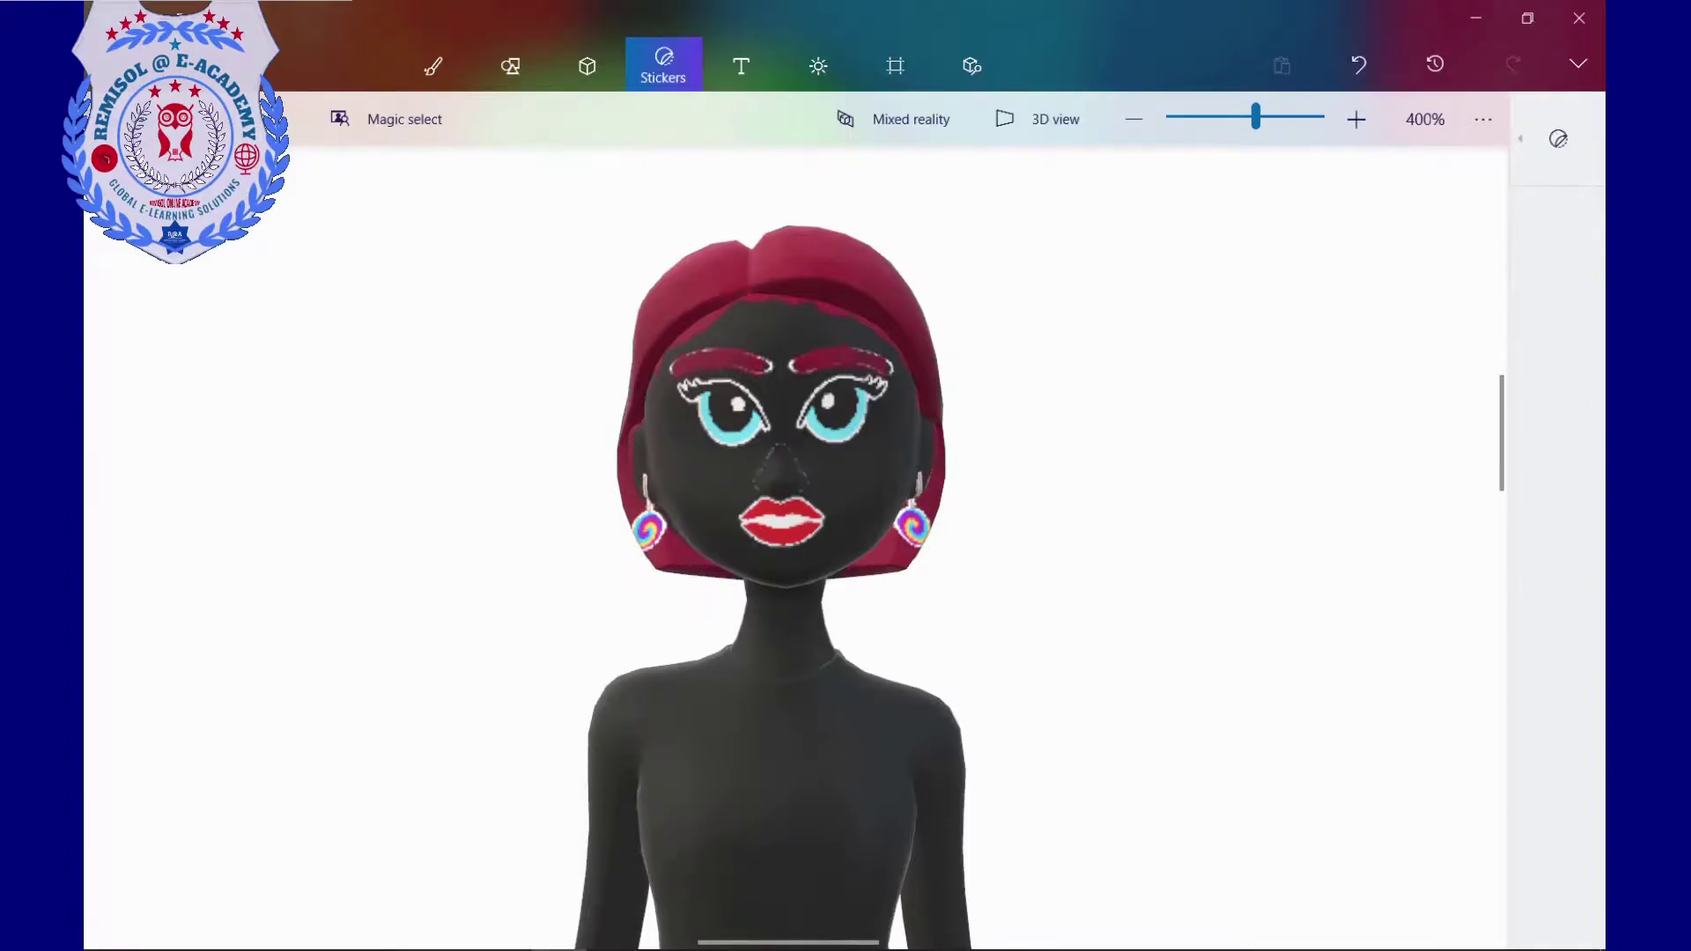
# Step: Try placing a sunglasses sticker across the forehead above the eyebrows
pyautogui.click(1559, 138)
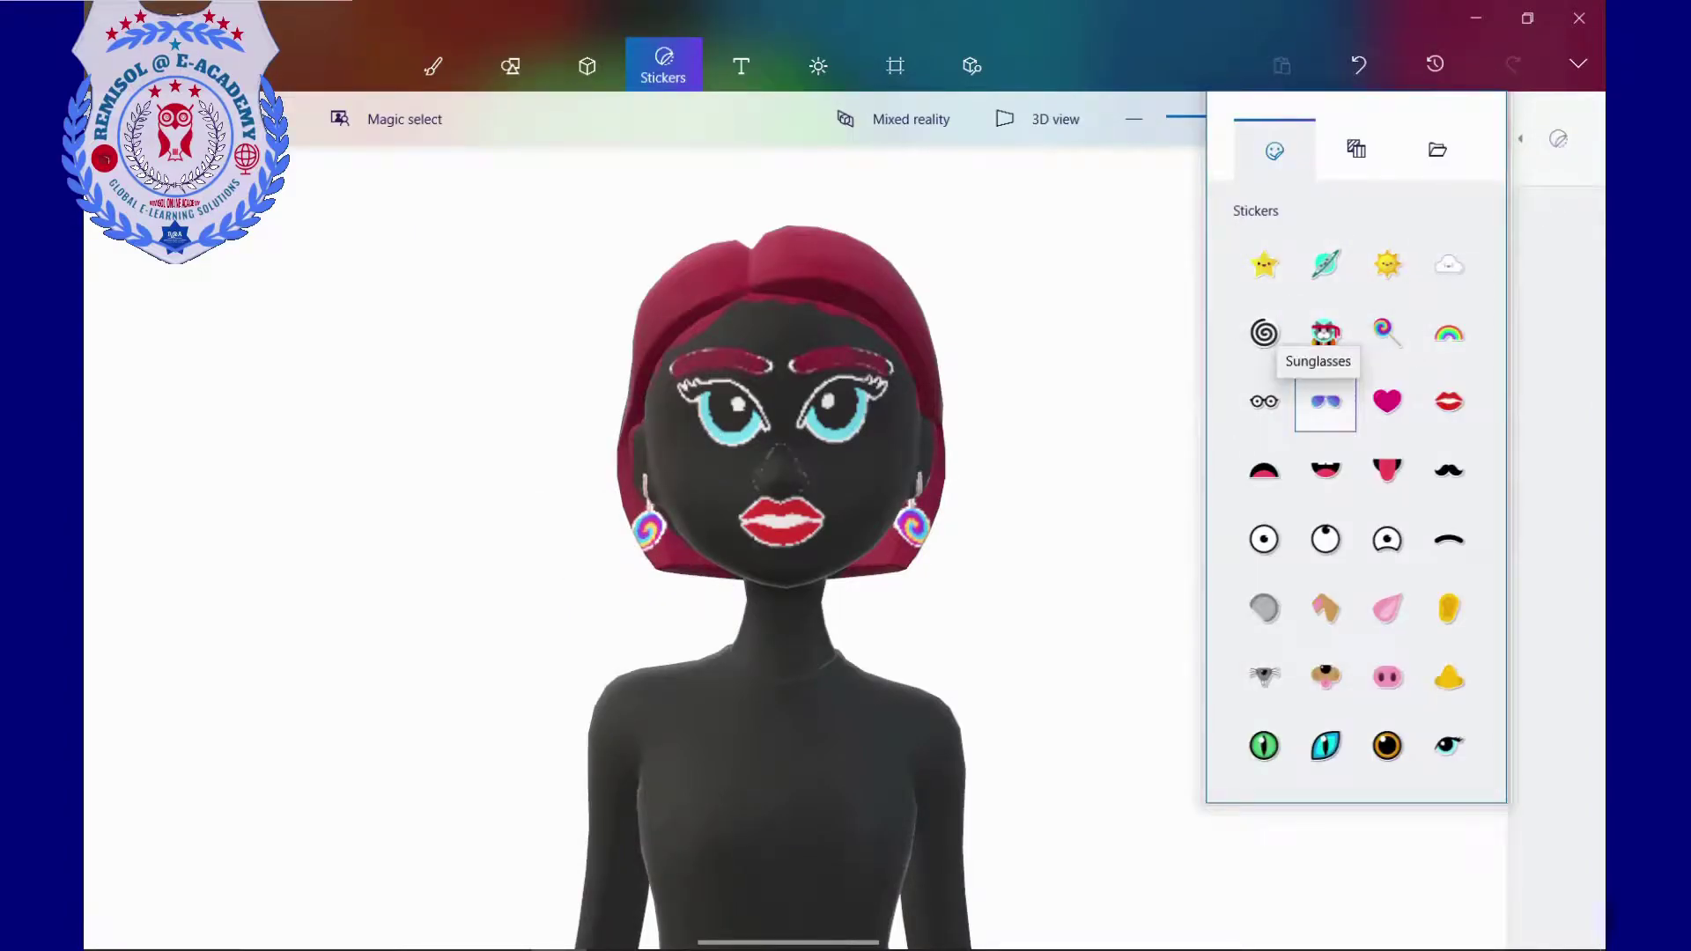
pyautogui.click(1325, 401)
pyautogui.moveTo(1086, 566); pyautogui.dragTo(760, 326)
pyautogui.click(942, 319)
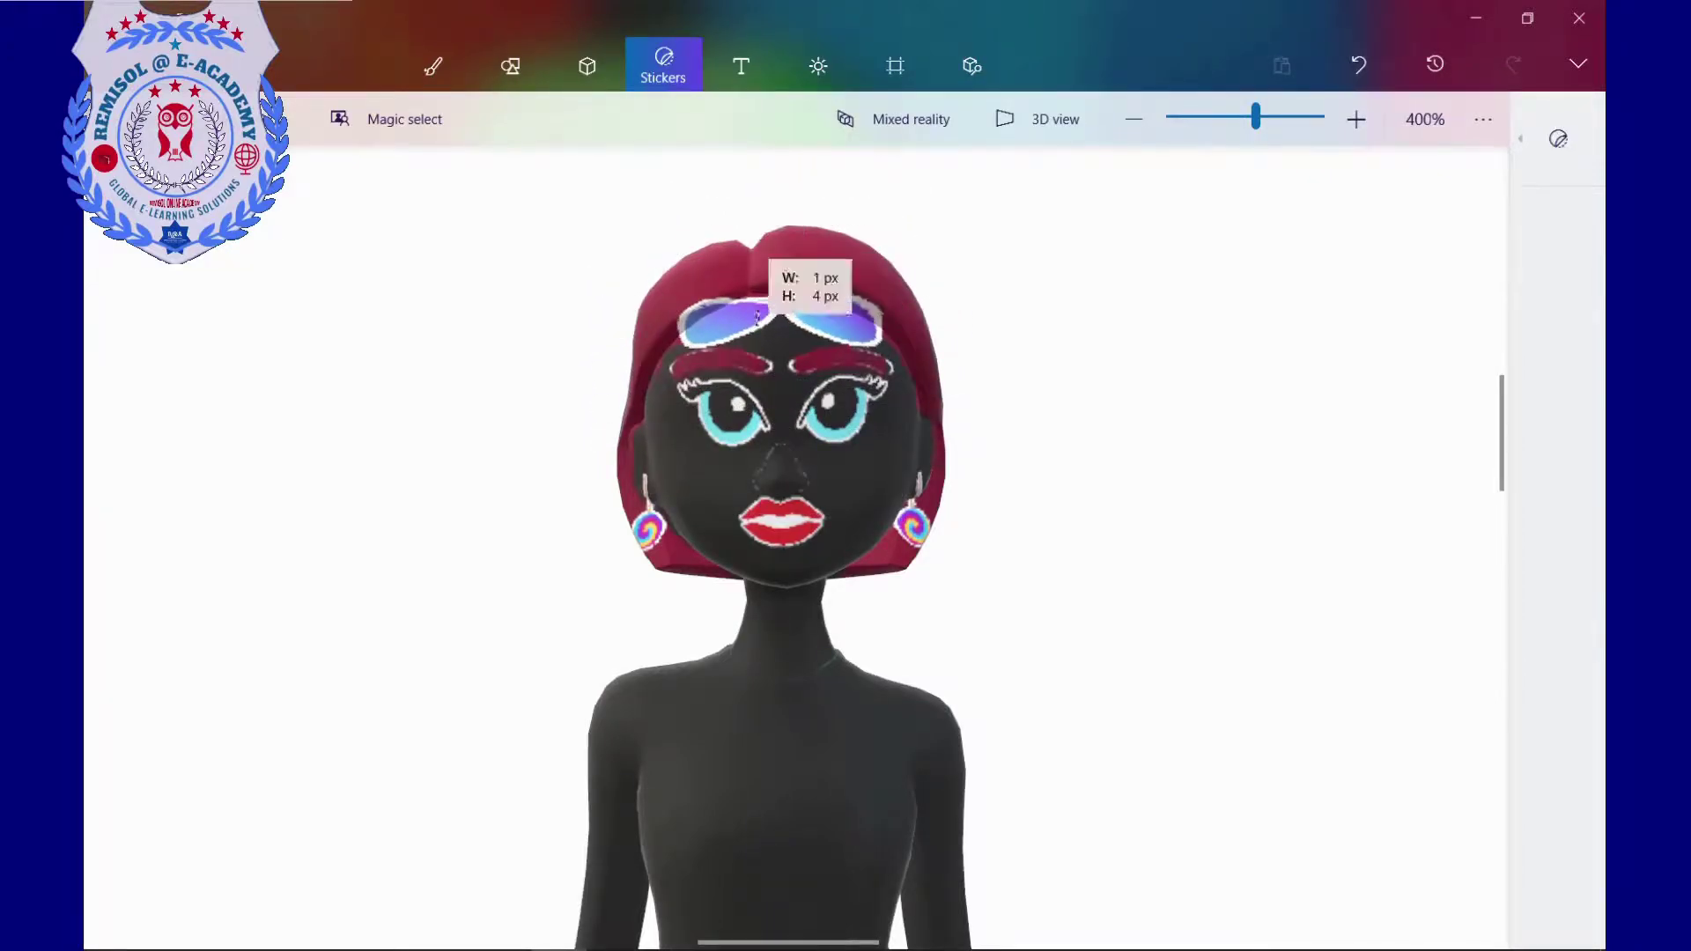
pyautogui.click(1358, 63)
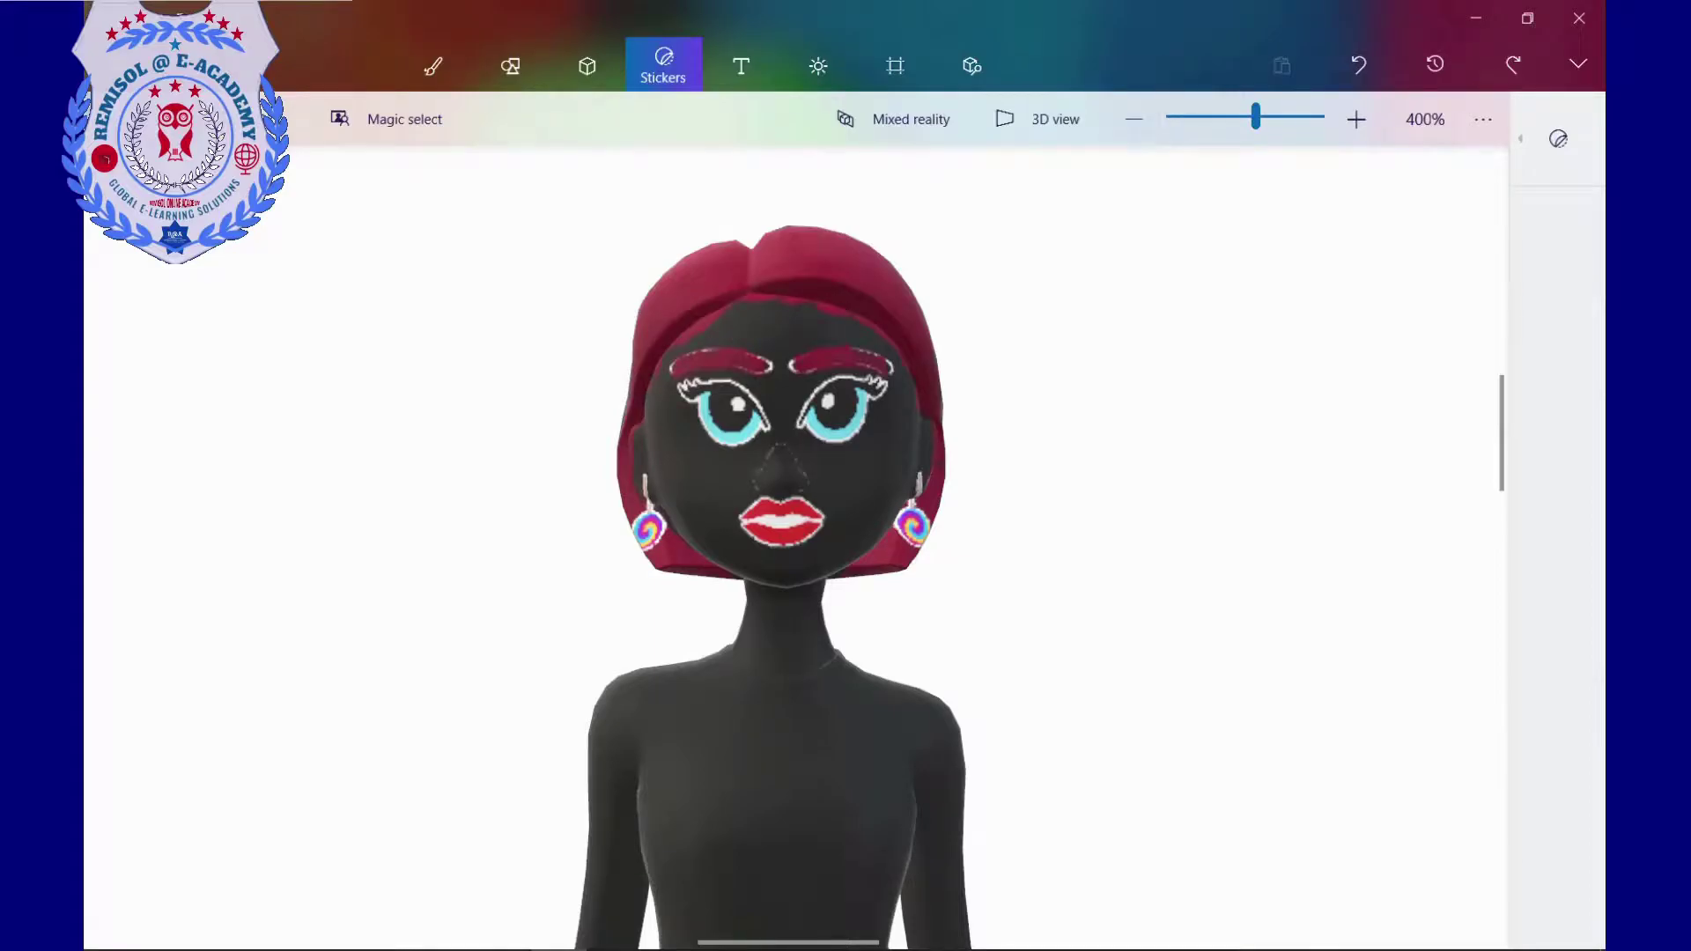
# Step: Turn the model around its vertical axis until its back faces the front
pyautogui.click(779, 749)
pyautogui.moveTo(1501, 432); pyautogui.dragTo(1501, 697)
pyautogui.moveTo(769, 736); pyautogui.dragTo(1356, 737)
pyautogui.moveTo(1501, 697); pyautogui.dragTo(1501, 500)
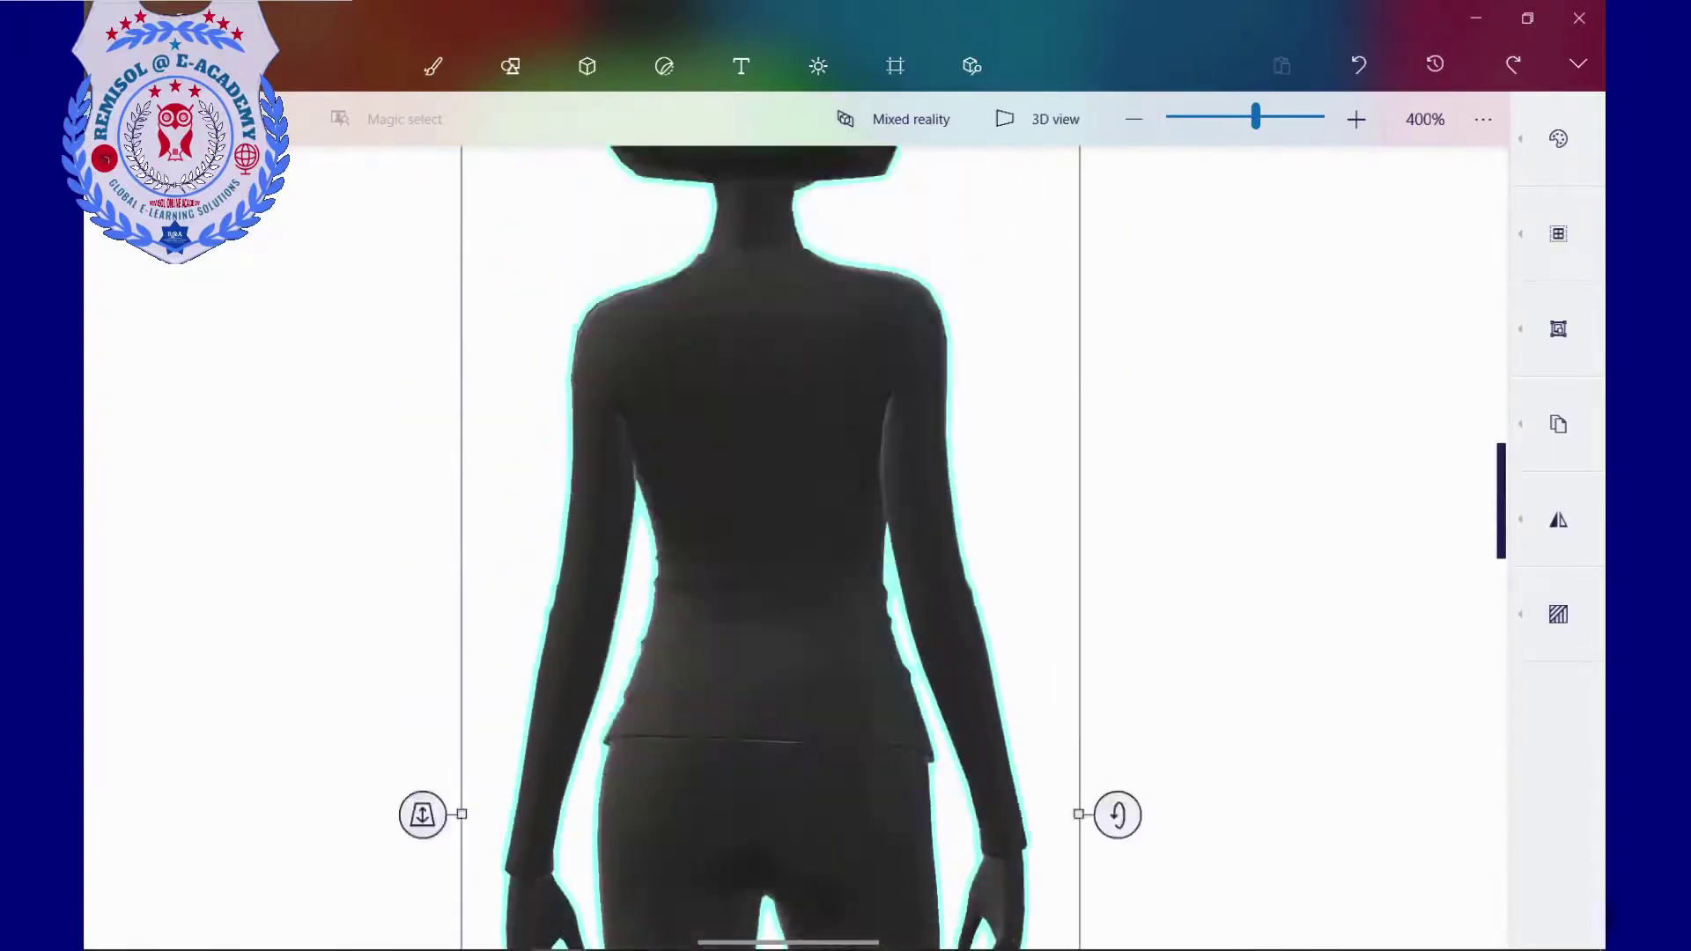
pyautogui.scroll(4, 780, 529)
# Step: Spray the back of the model's hair dark red with the spray can, adjusting the brush thickness
pyautogui.click(432, 66)
pyautogui.click(1408, 191)
pyautogui.moveTo(744, 432); pyautogui.dragTo(748, 487)
pyautogui.click(1559, 233)
pyautogui.moveTo(1265, 260)
pyautogui.mouseDown()
pyautogui.moveTo(1298, 260)
pyautogui.moveTo(1238, 260)
pyautogui.mouseUp()
pyautogui.click(698, 447)
pyautogui.click(1558, 233)
pyautogui.click(799, 523)
pyautogui.click(1558, 232)
pyautogui.moveTo(859, 603); pyautogui.dragTo(788, 632)
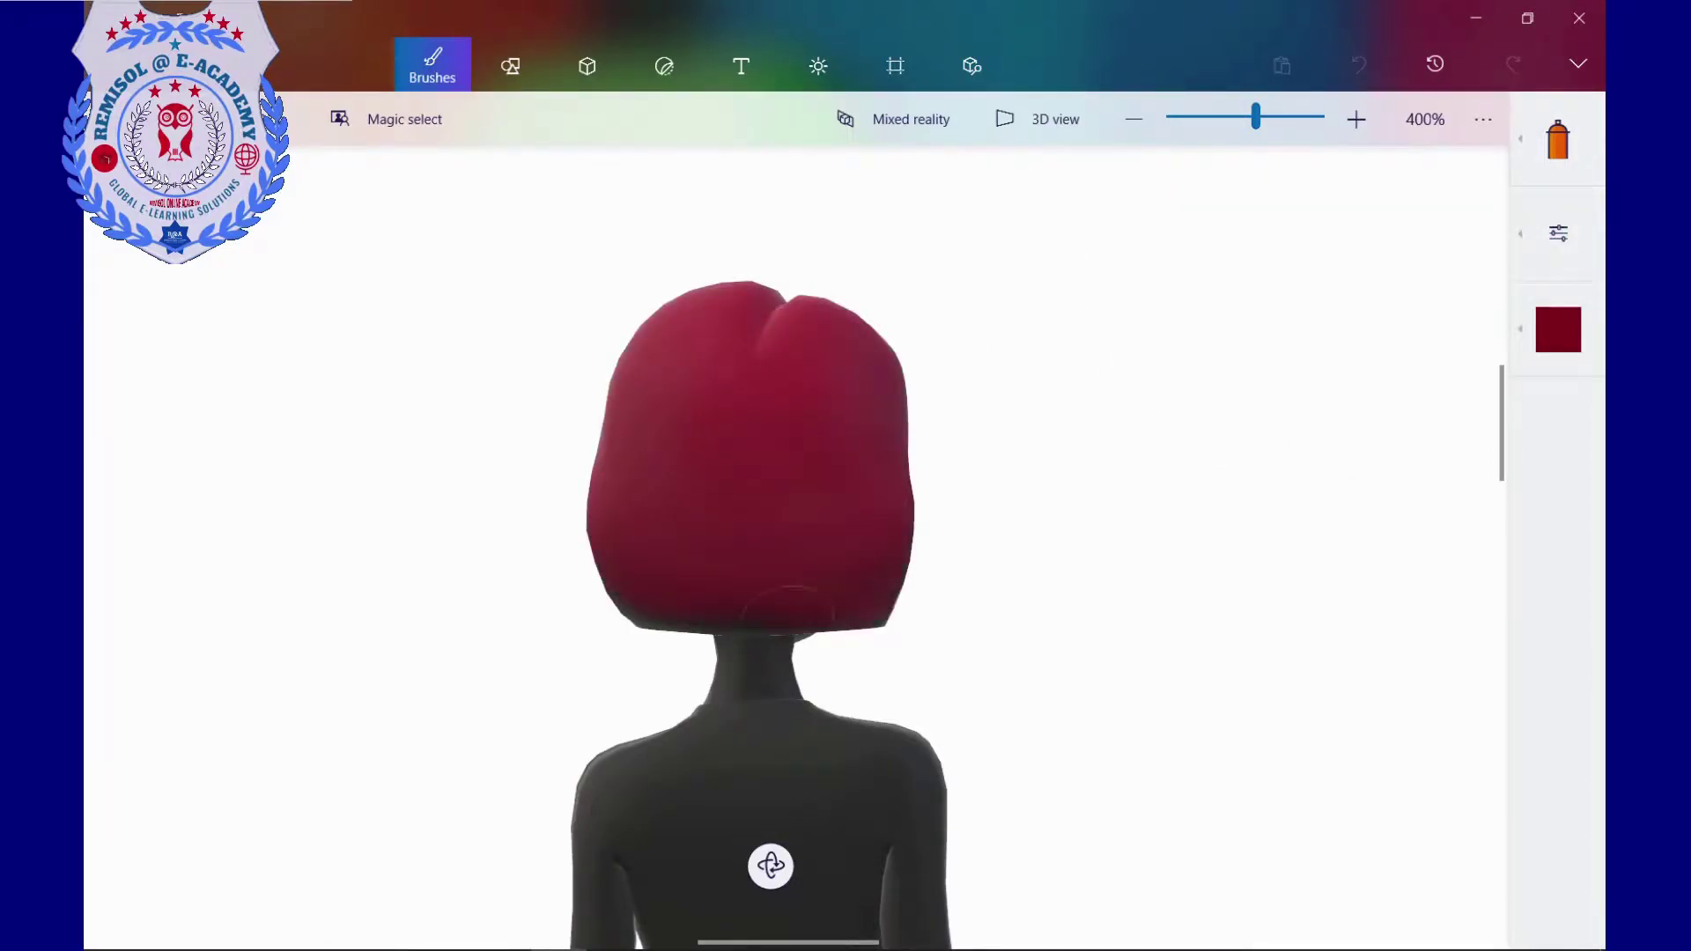
# Step: Turn the model around its vertical axis to show its side profile
pyautogui.moveTo(1502, 423); pyautogui.dragTo(1501, 709)
pyautogui.click(770, 600)
pyautogui.moveTo(770, 635); pyautogui.dragTo(863, 634)
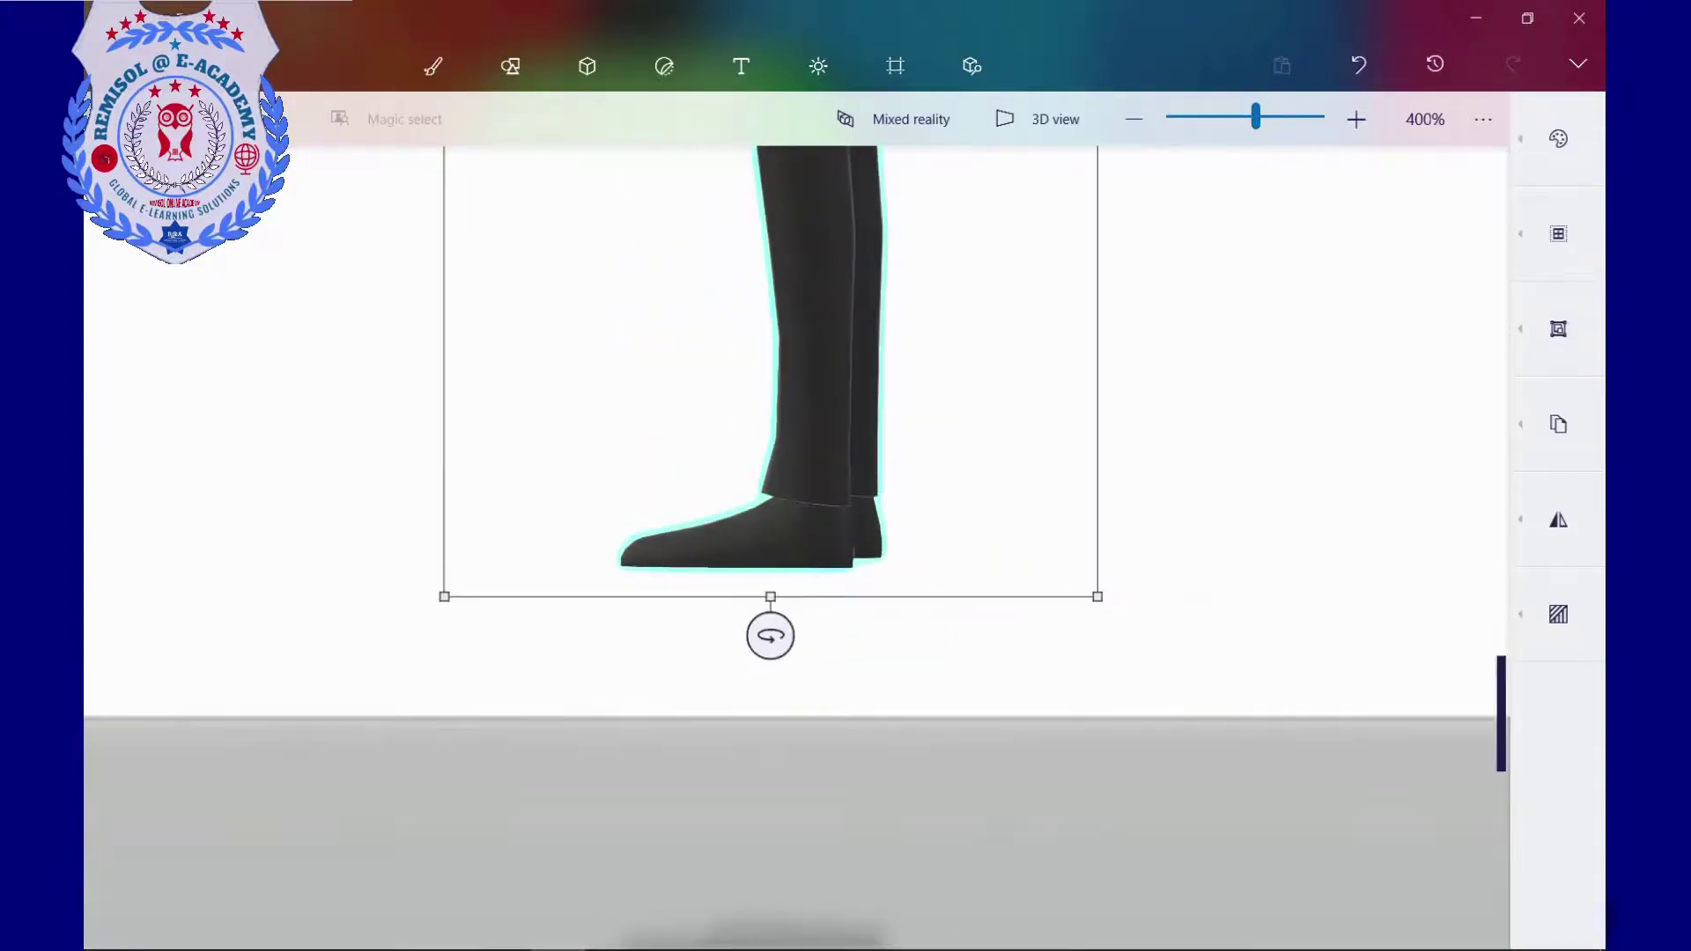
# Step: Spray the hair on the visible side of the head dark red
pyautogui.moveTo(1502, 709); pyautogui.dragTo(1502, 405)
pyautogui.click(433, 65)
pyautogui.click(1558, 138)
pyautogui.click(1409, 189)
pyautogui.click(1558, 232)
pyautogui.moveTo(735, 458); pyautogui.dragTo(758, 414)
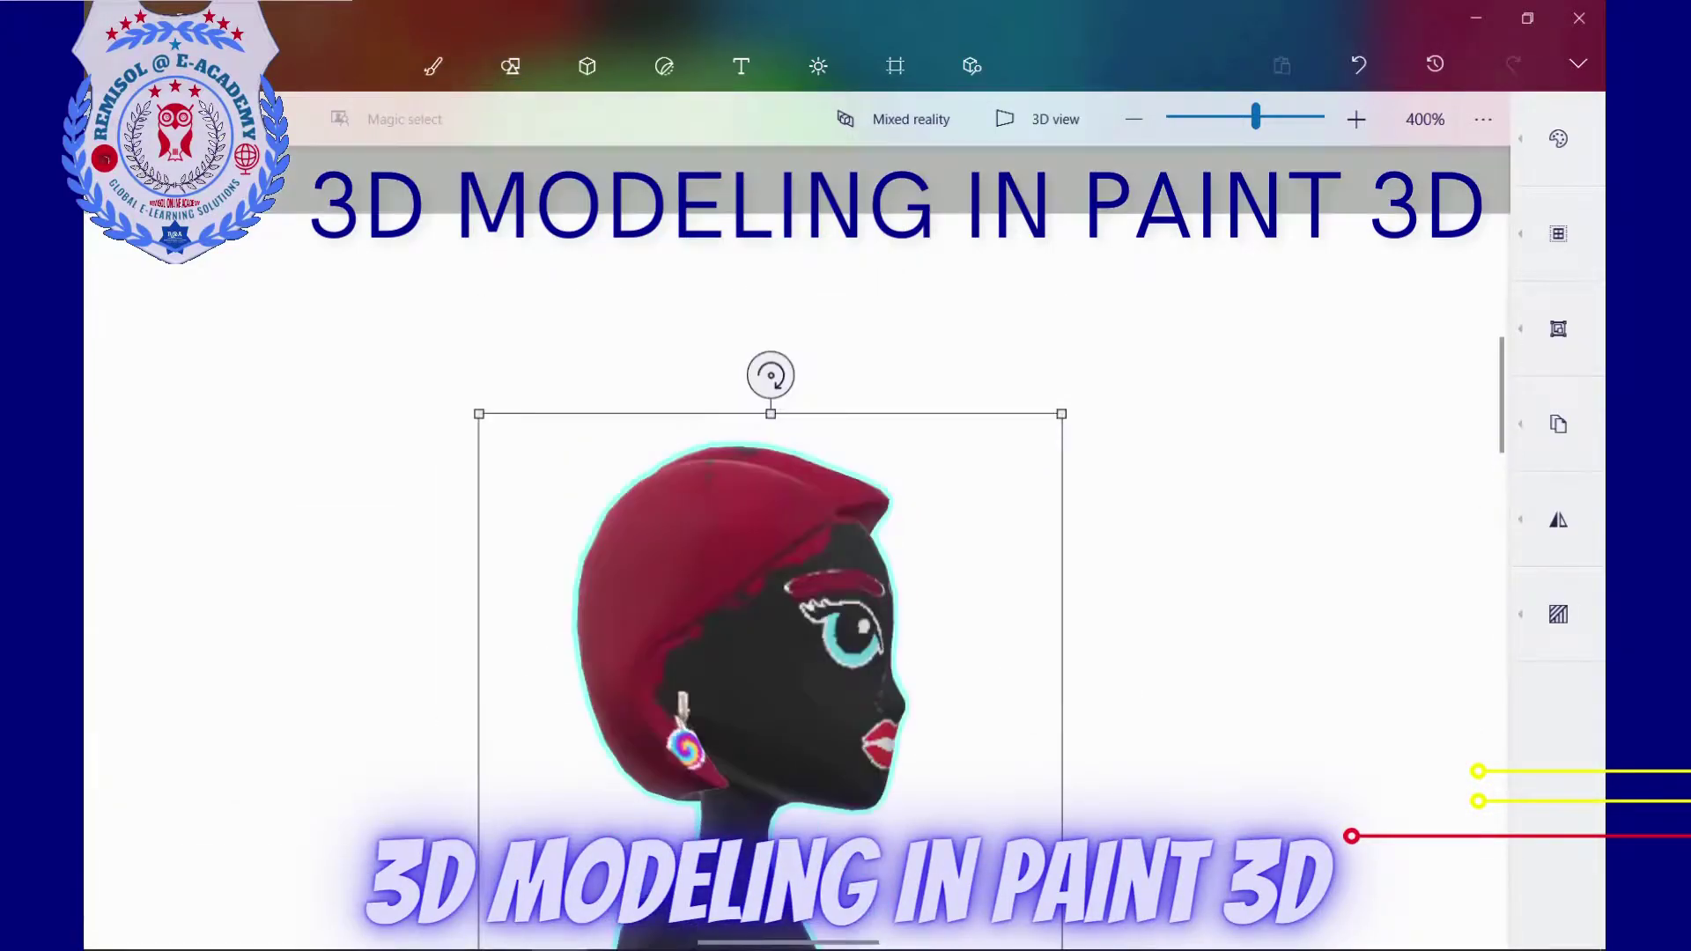
# Step: Paint over the stray red below the hairline on one side of the face with a black marker
pyautogui.click(432, 65)
pyautogui.click(1558, 233)
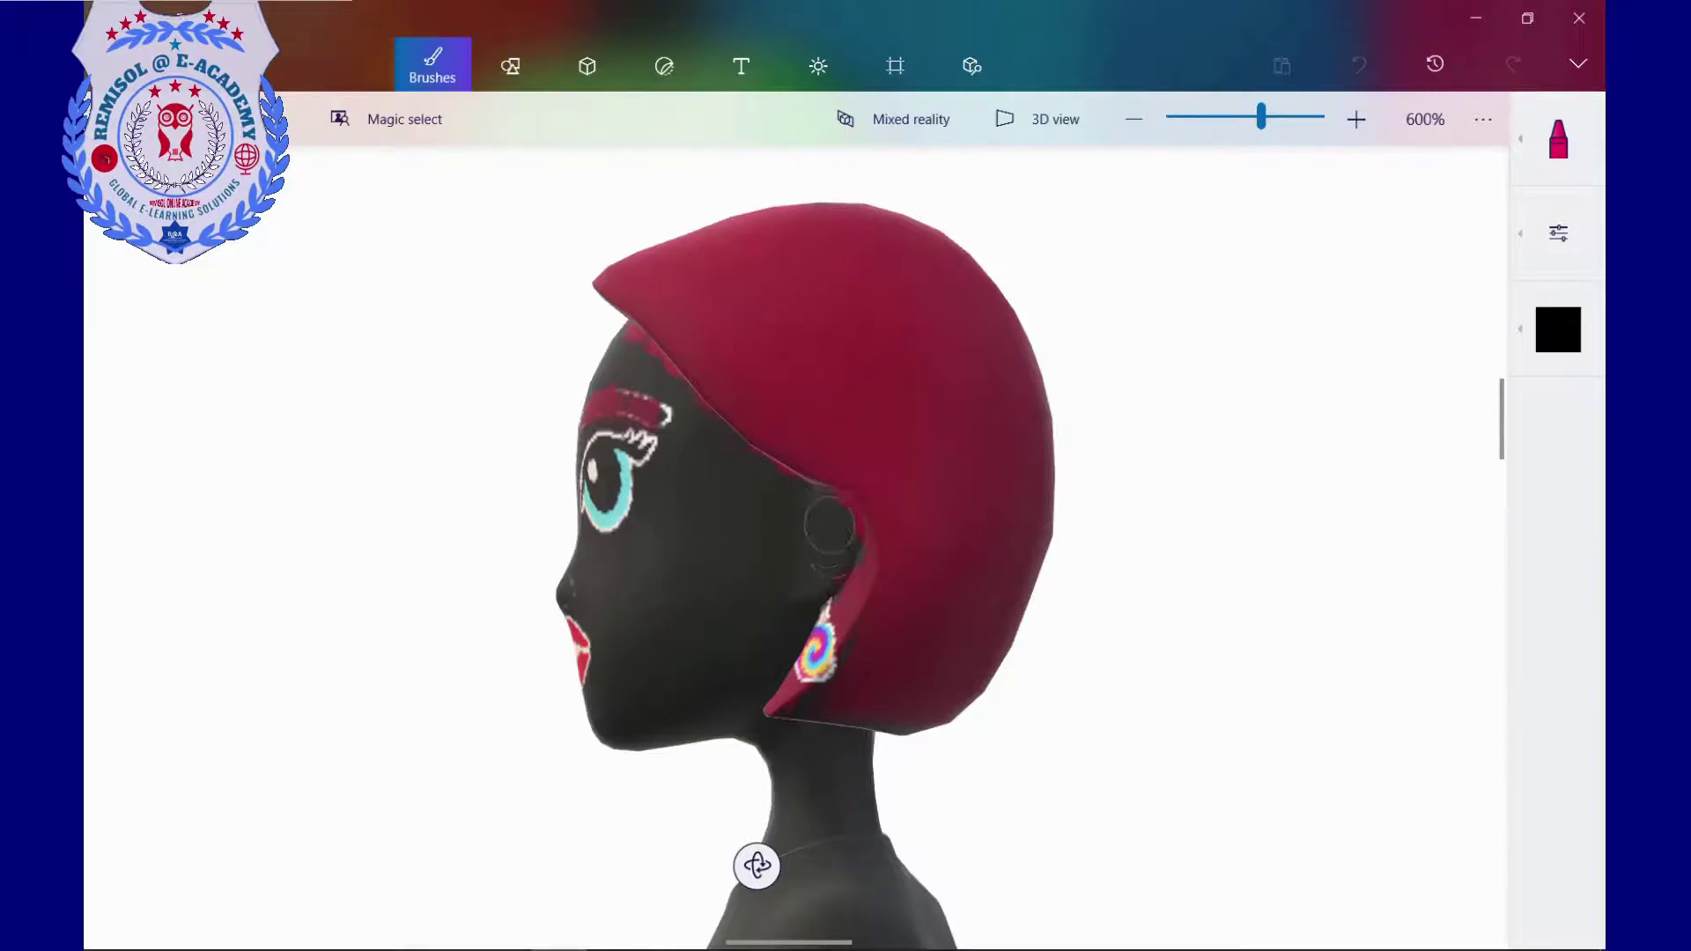
pyautogui.moveTo(622, 357); pyautogui.dragTo(665, 368)
# Step: Touch up the skin along the hairline on the face with the black pencil brush
pyautogui.click(1558, 139)
pyautogui.click(1258, 191)
pyautogui.click(1557, 233)
pyautogui.moveTo(754, 464); pyautogui.dragTo(747, 465)
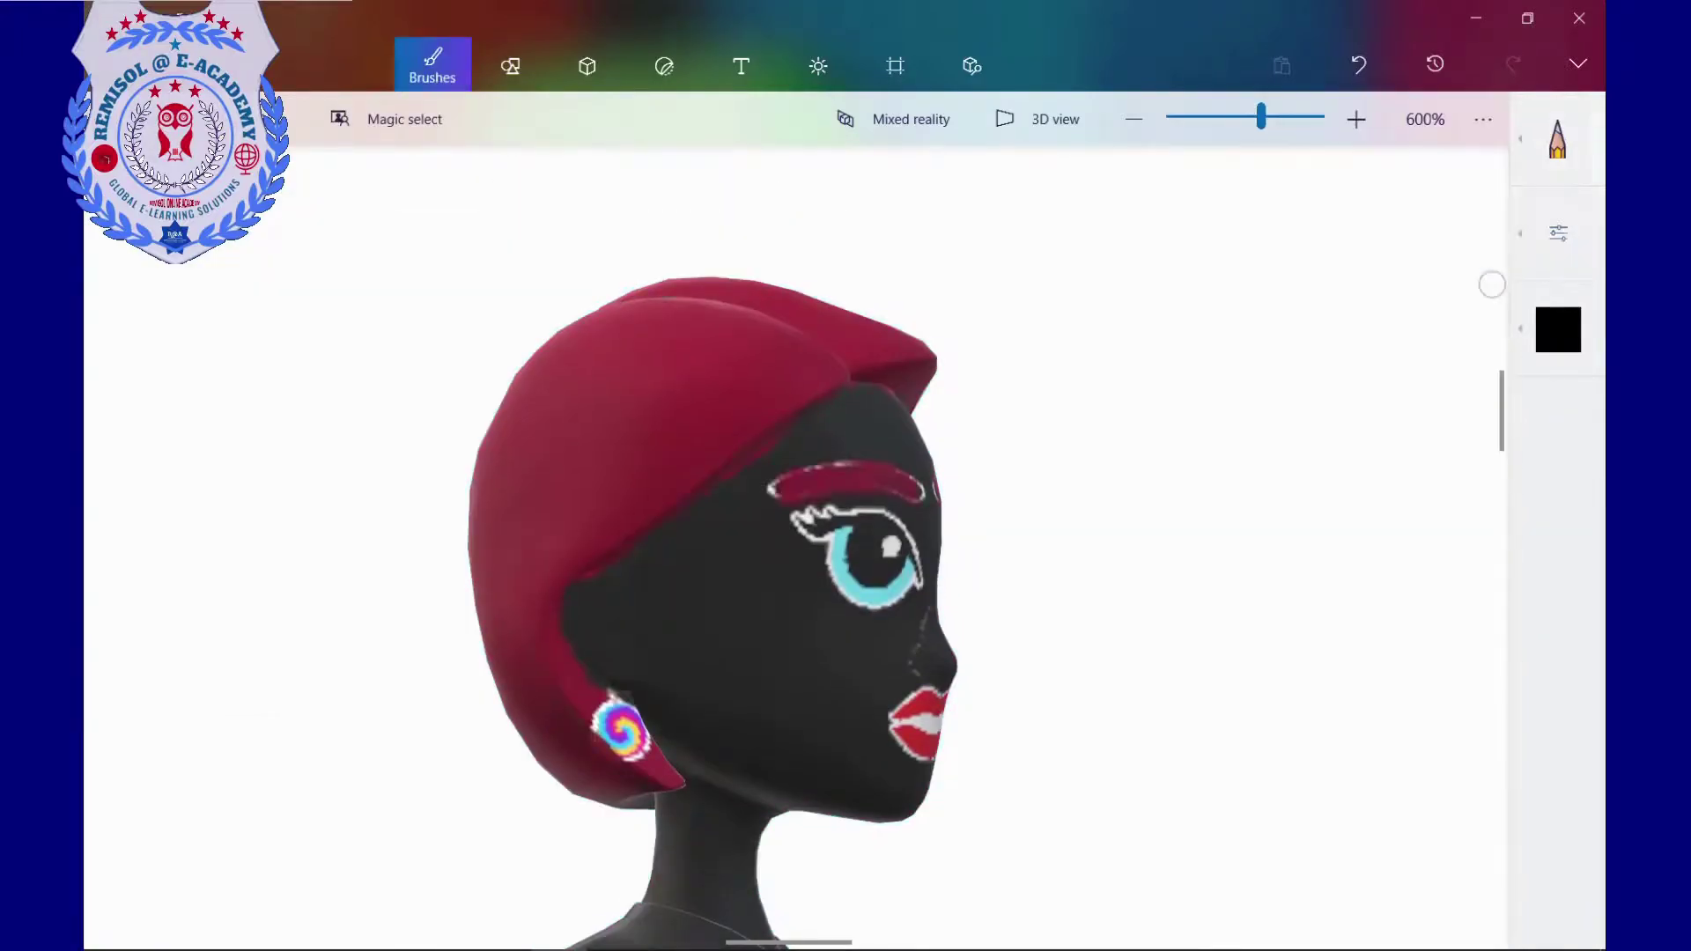
pyautogui.click(1559, 232)
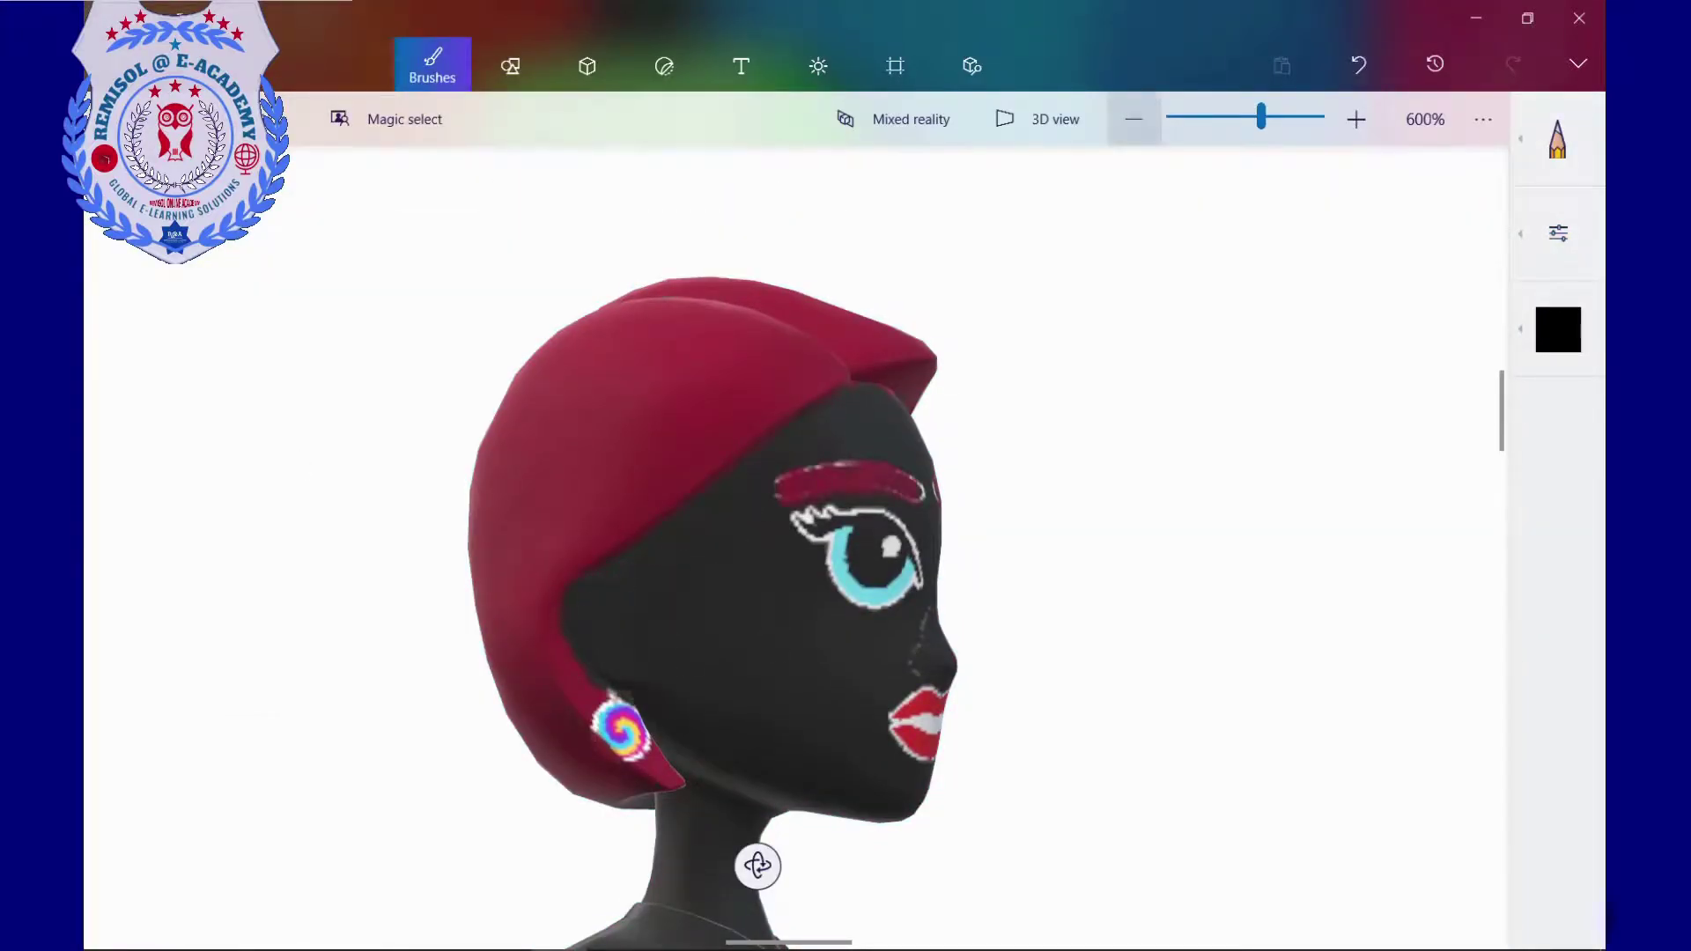
# Step: Save the finished character as a Paint 3D project with a name beginning "My Pretty Black"
pyautogui.click(1134, 119)
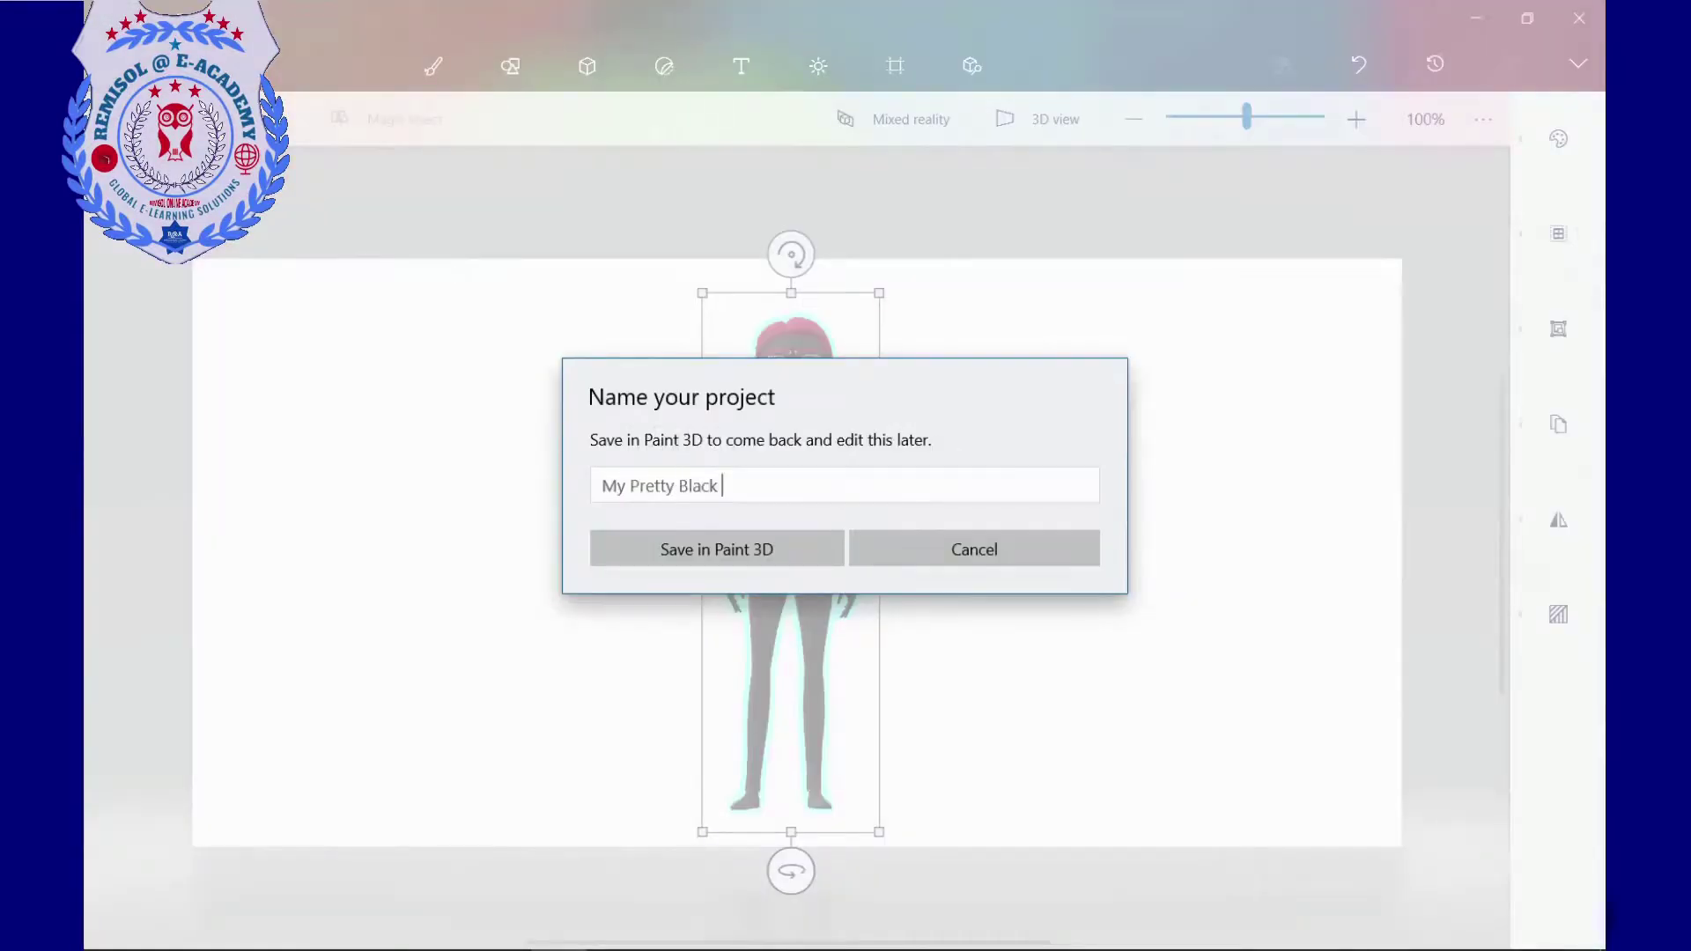
pyautogui.press('Return')
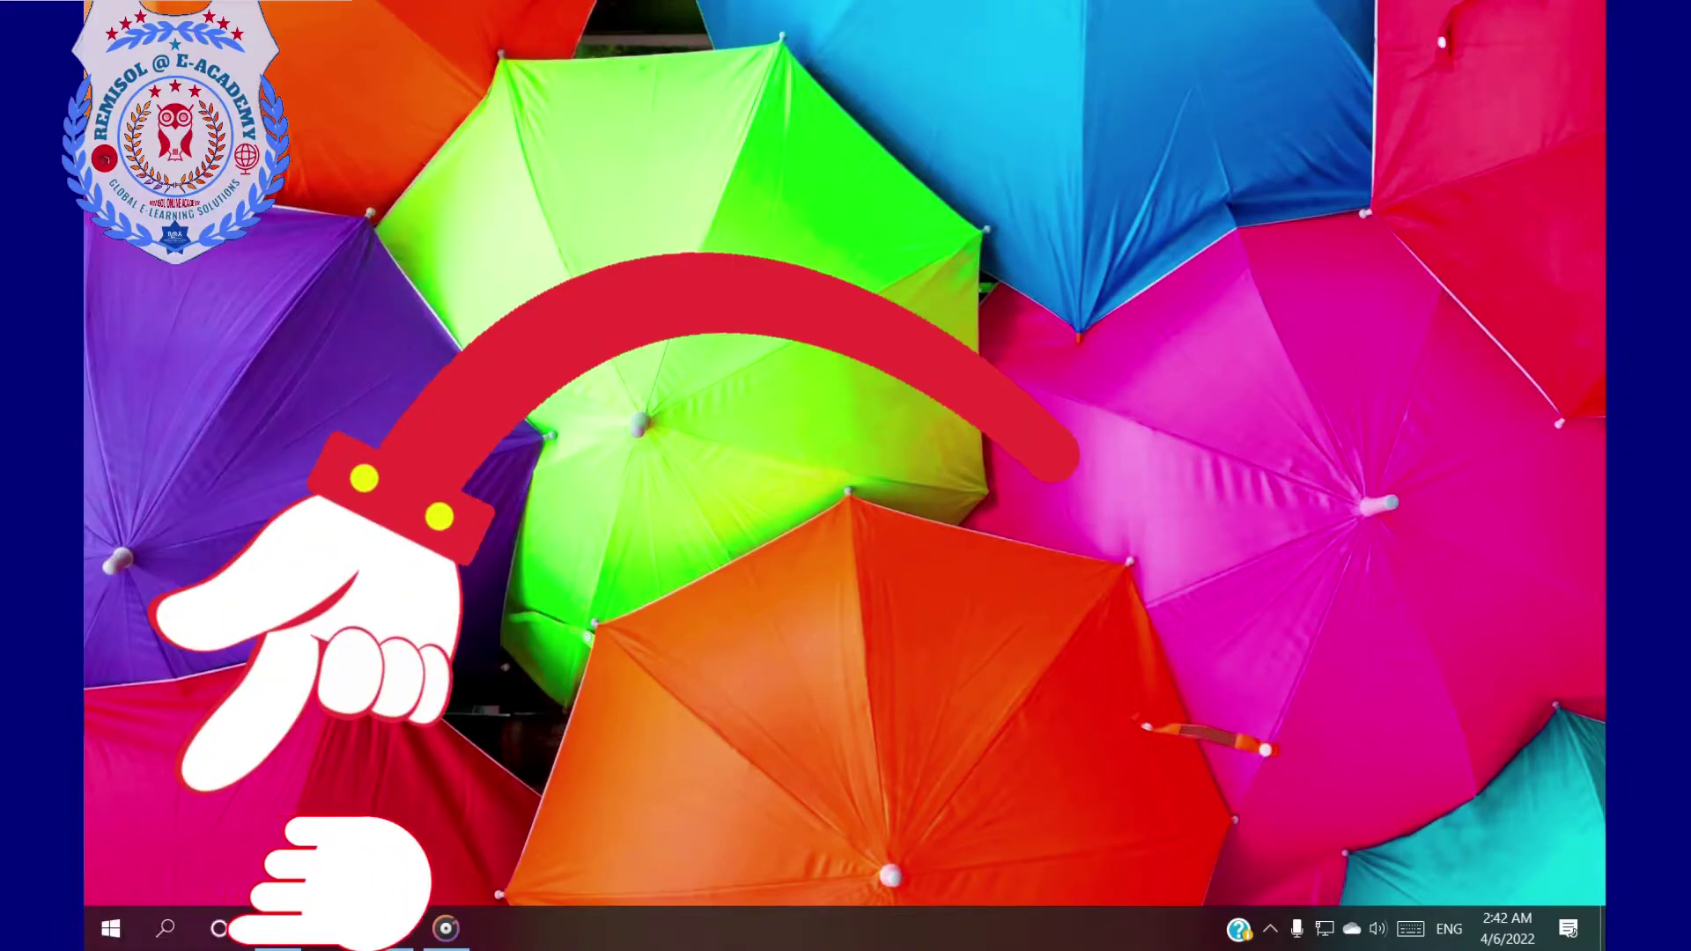
# Step: Launch Paint 3D from the list of installed apps and create a new project
pyautogui.click(111, 931)
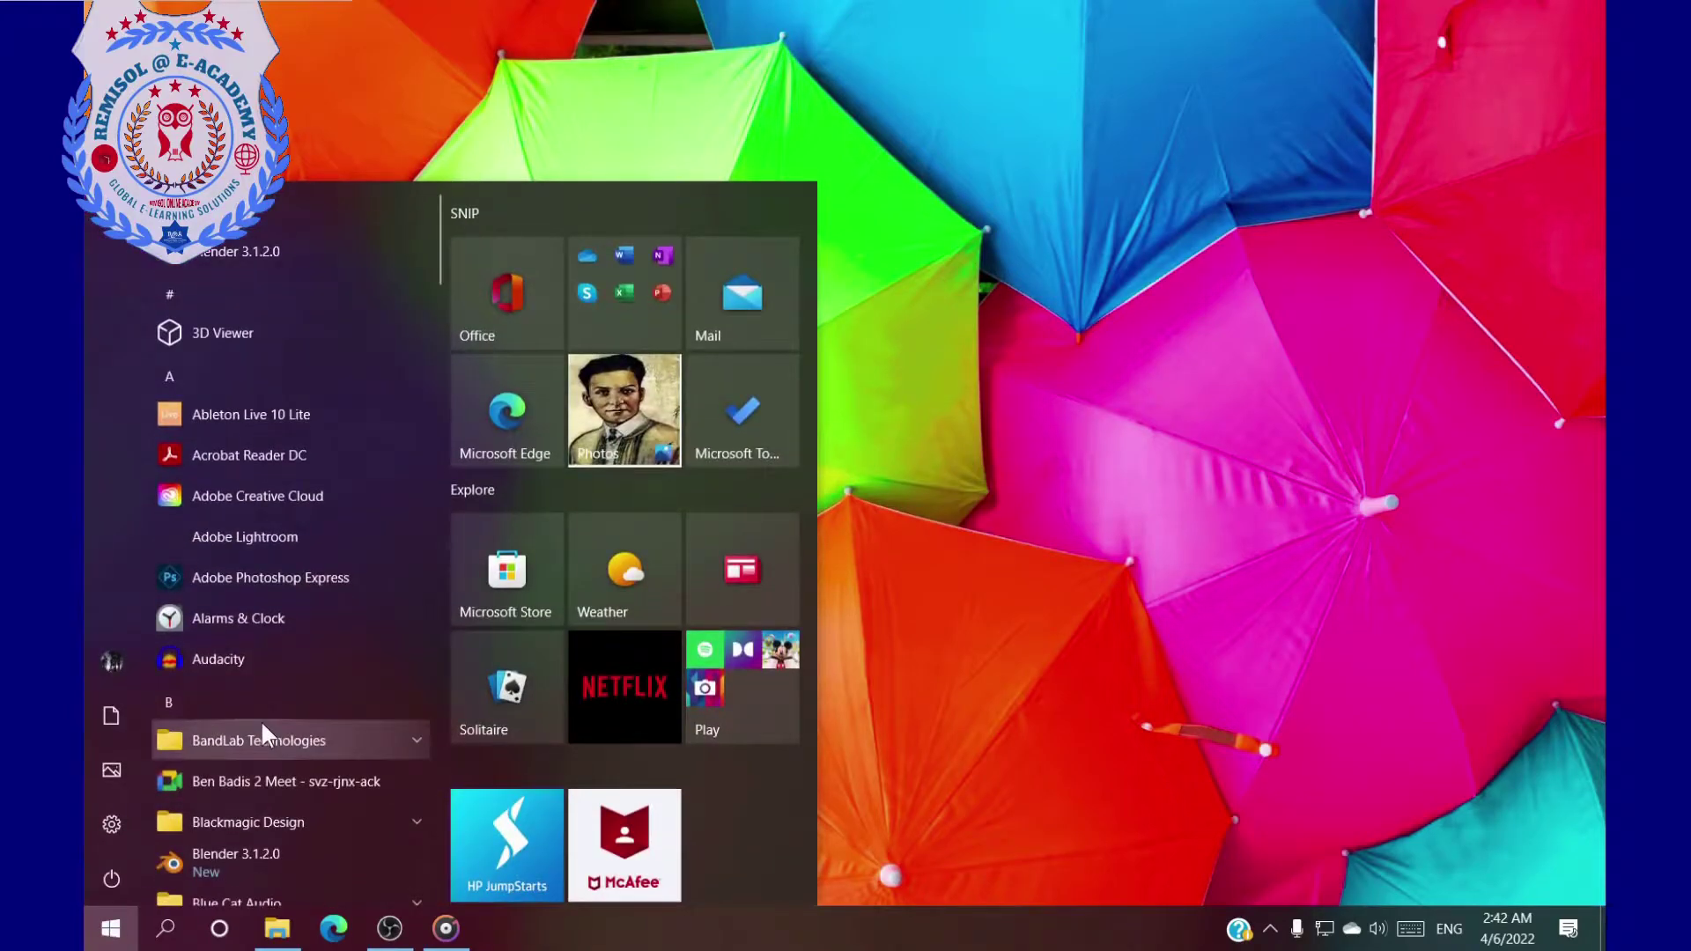
pyautogui.scroll(-15, 262, 725)
pyautogui.scroll(-5, 263, 721)
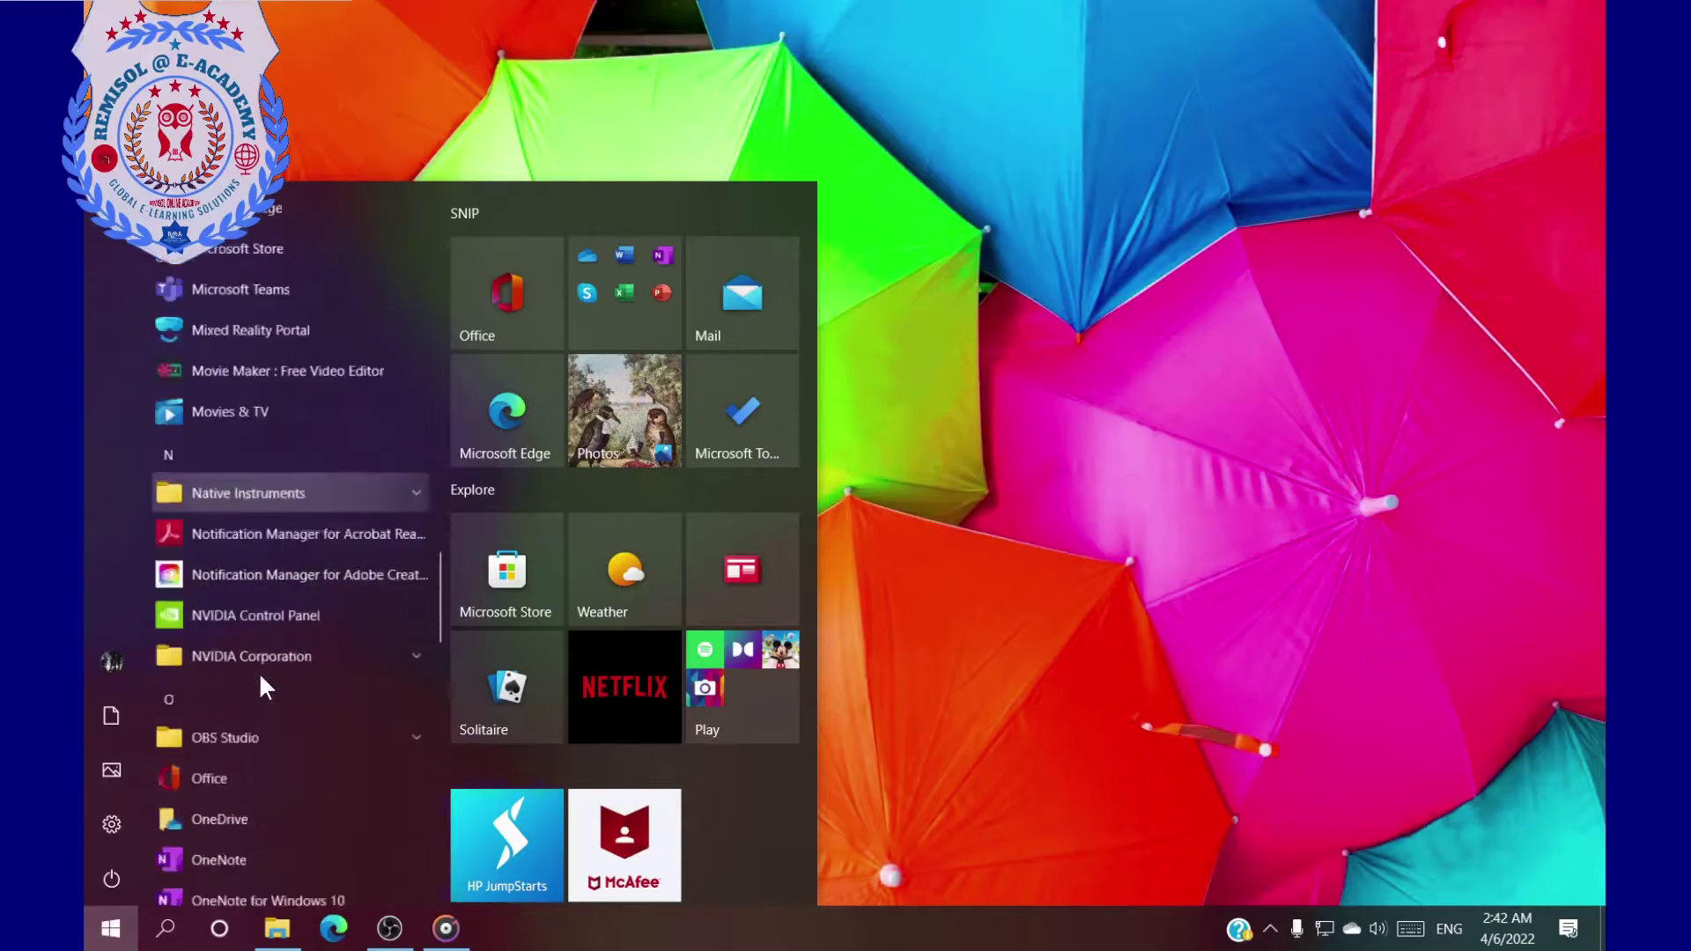
pyautogui.scroll(-5, 259, 673)
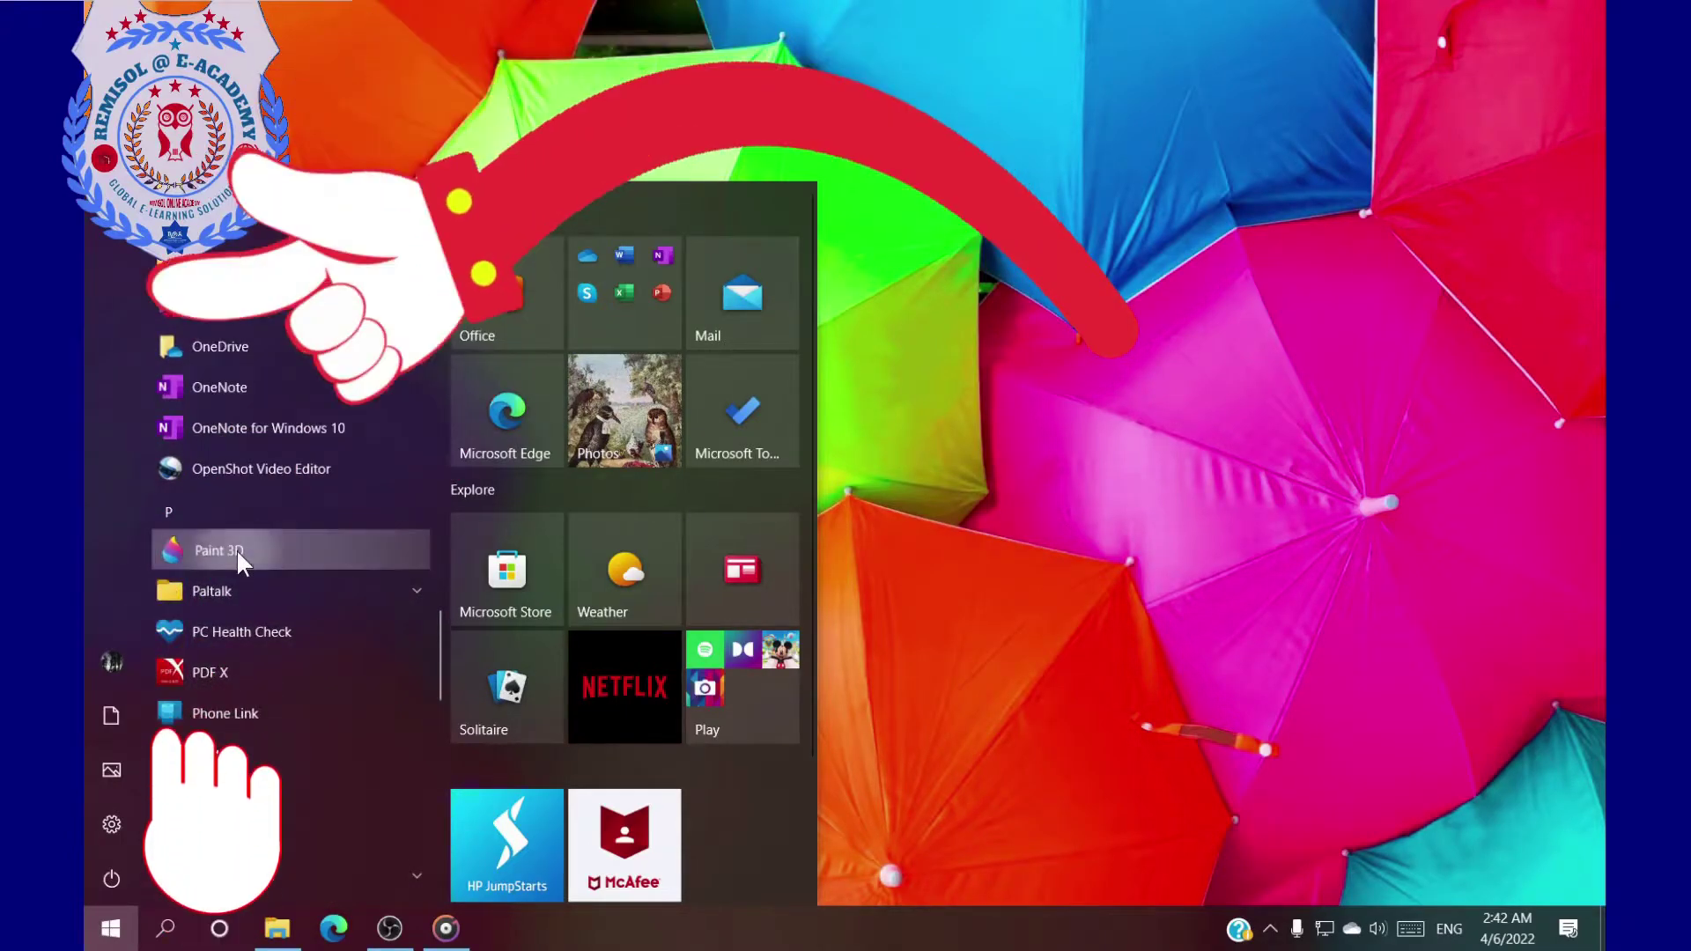
pyautogui.click(236, 548)
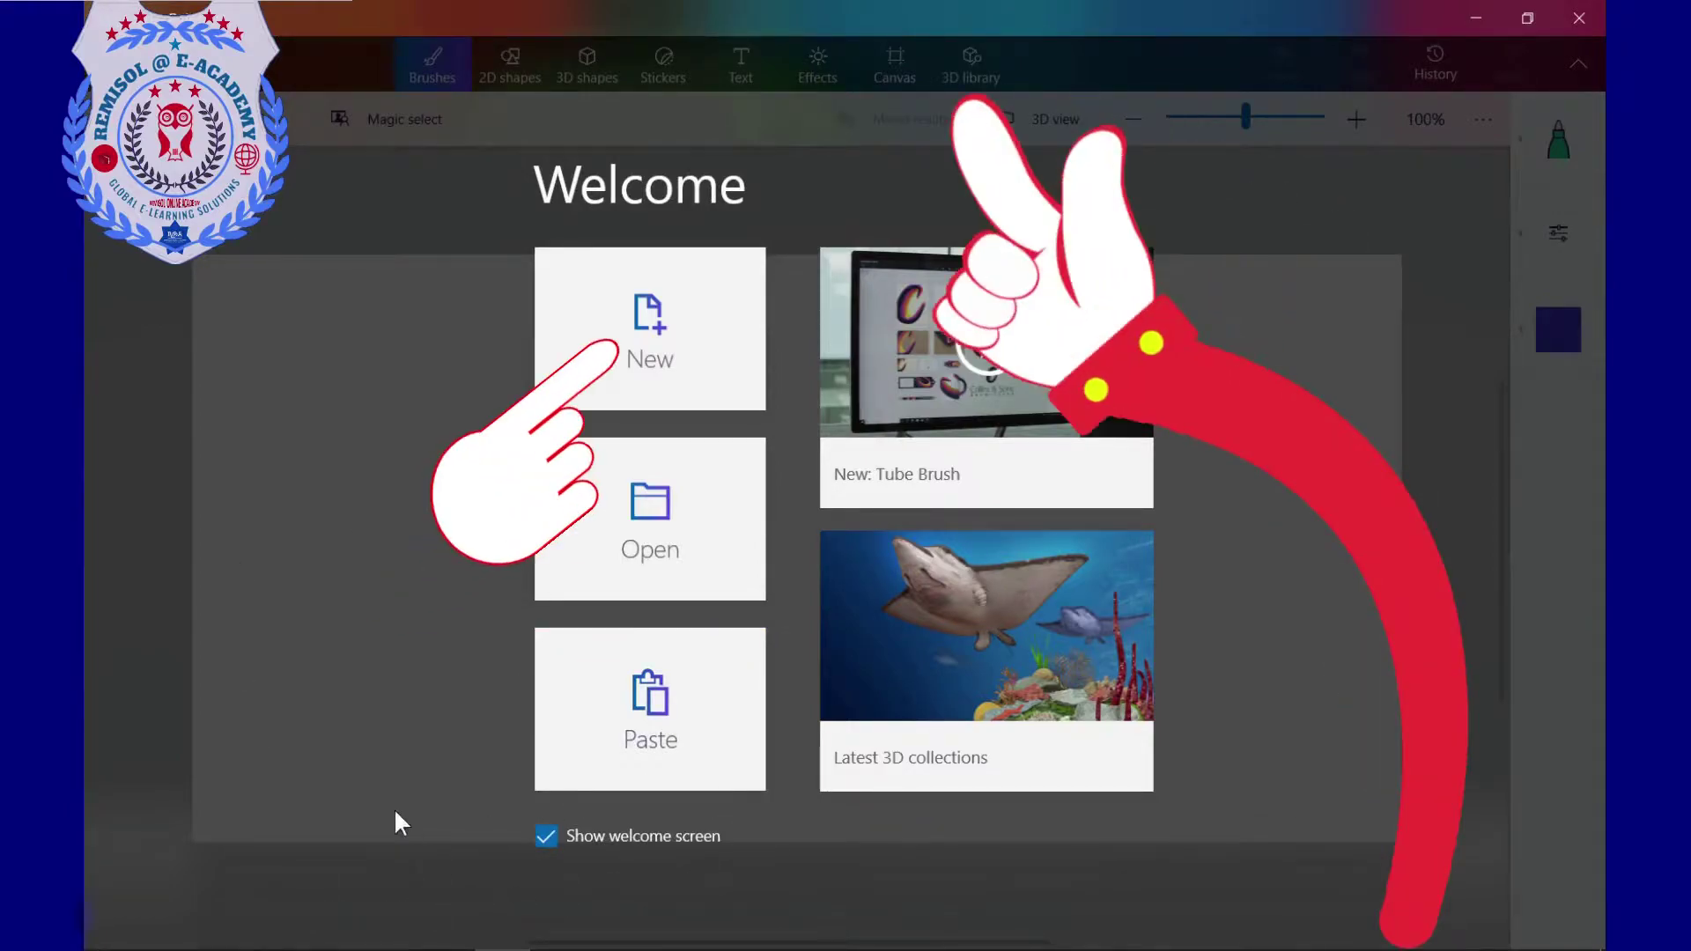
pyautogui.click(656, 337)
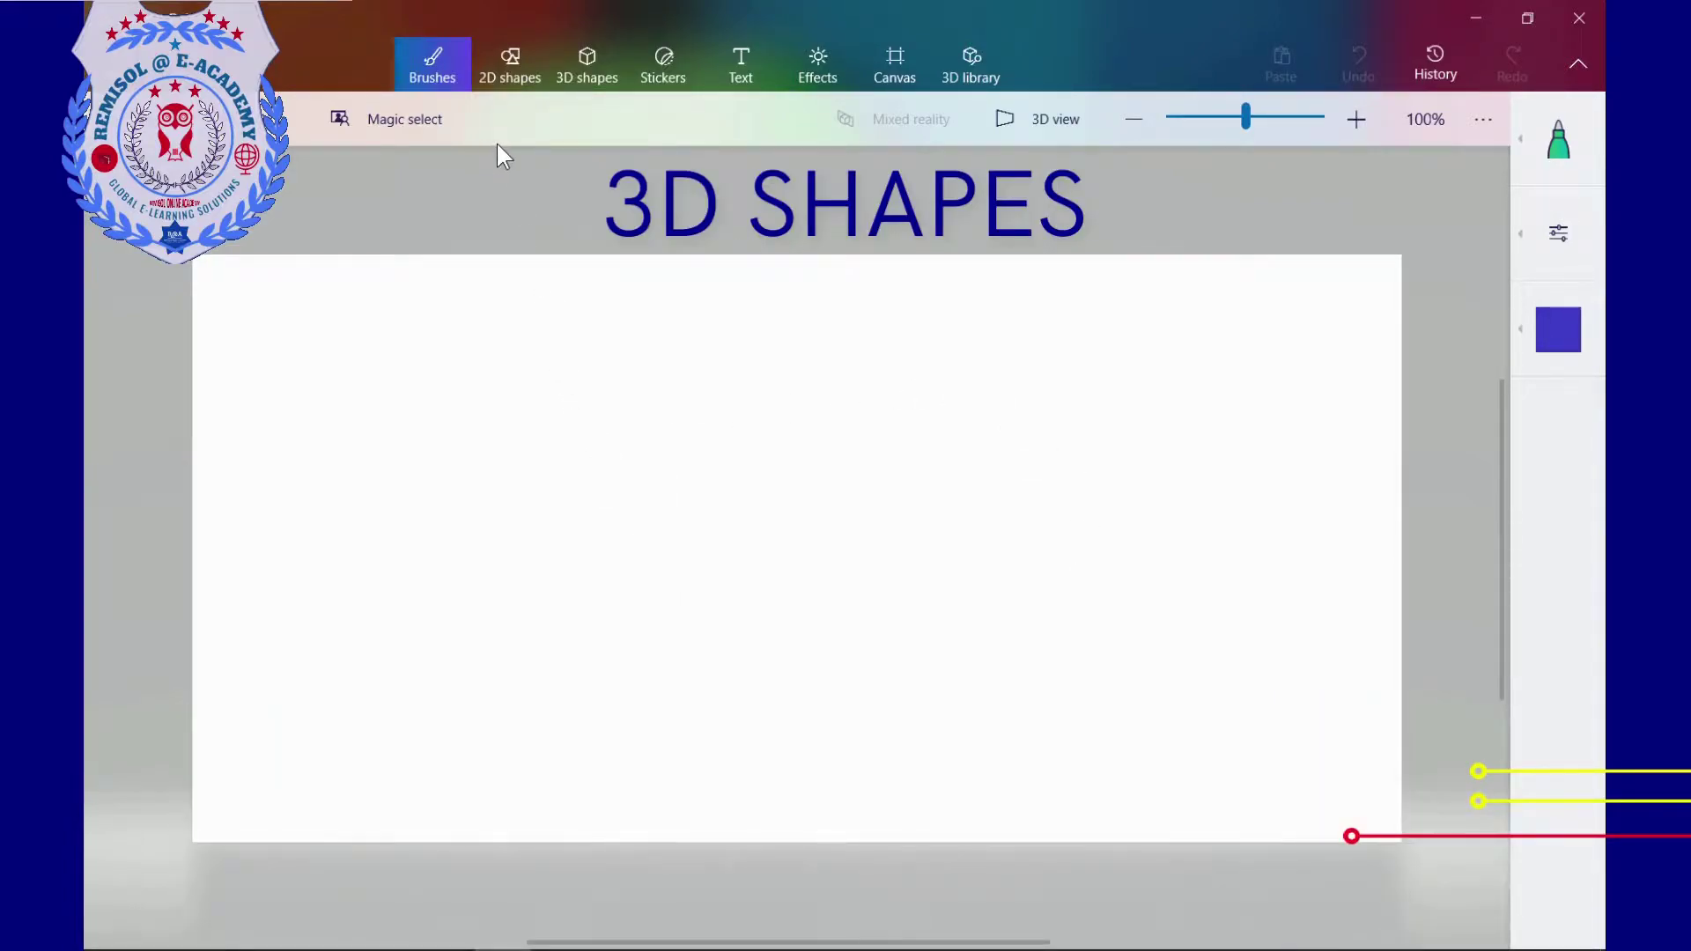
# Step: Place the woman 3D model on the canvas, move it to the middle of the canvas, and deselect it
pyautogui.click(592, 74)
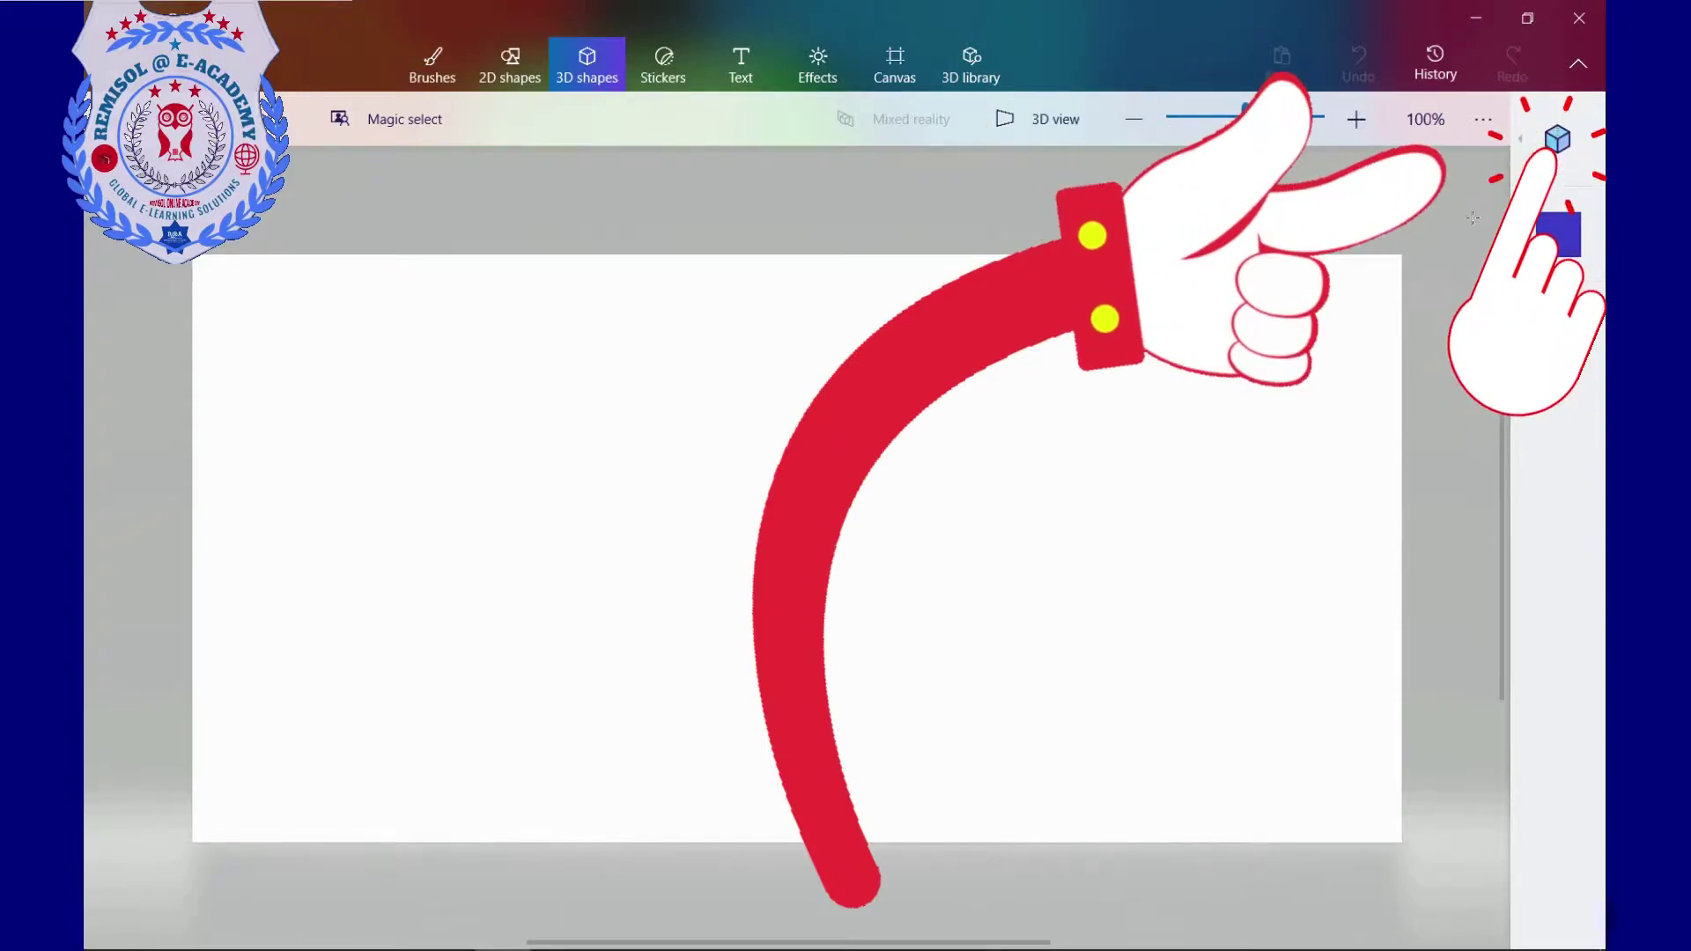
pyautogui.click(1537, 152)
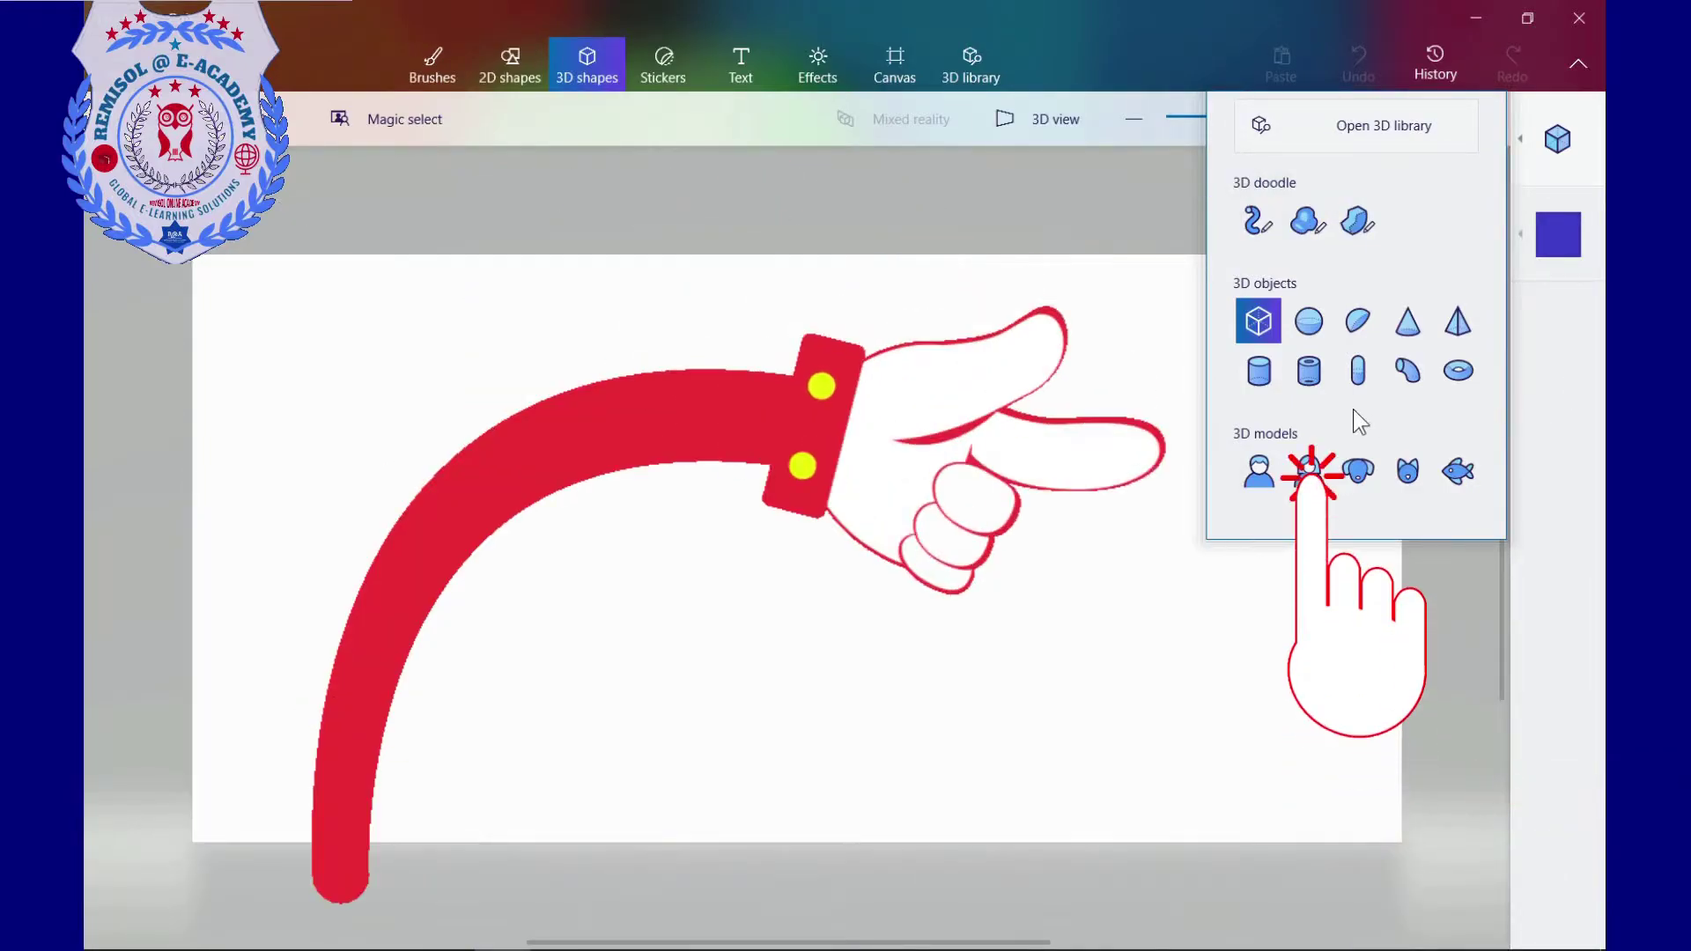
pyautogui.click(1310, 476)
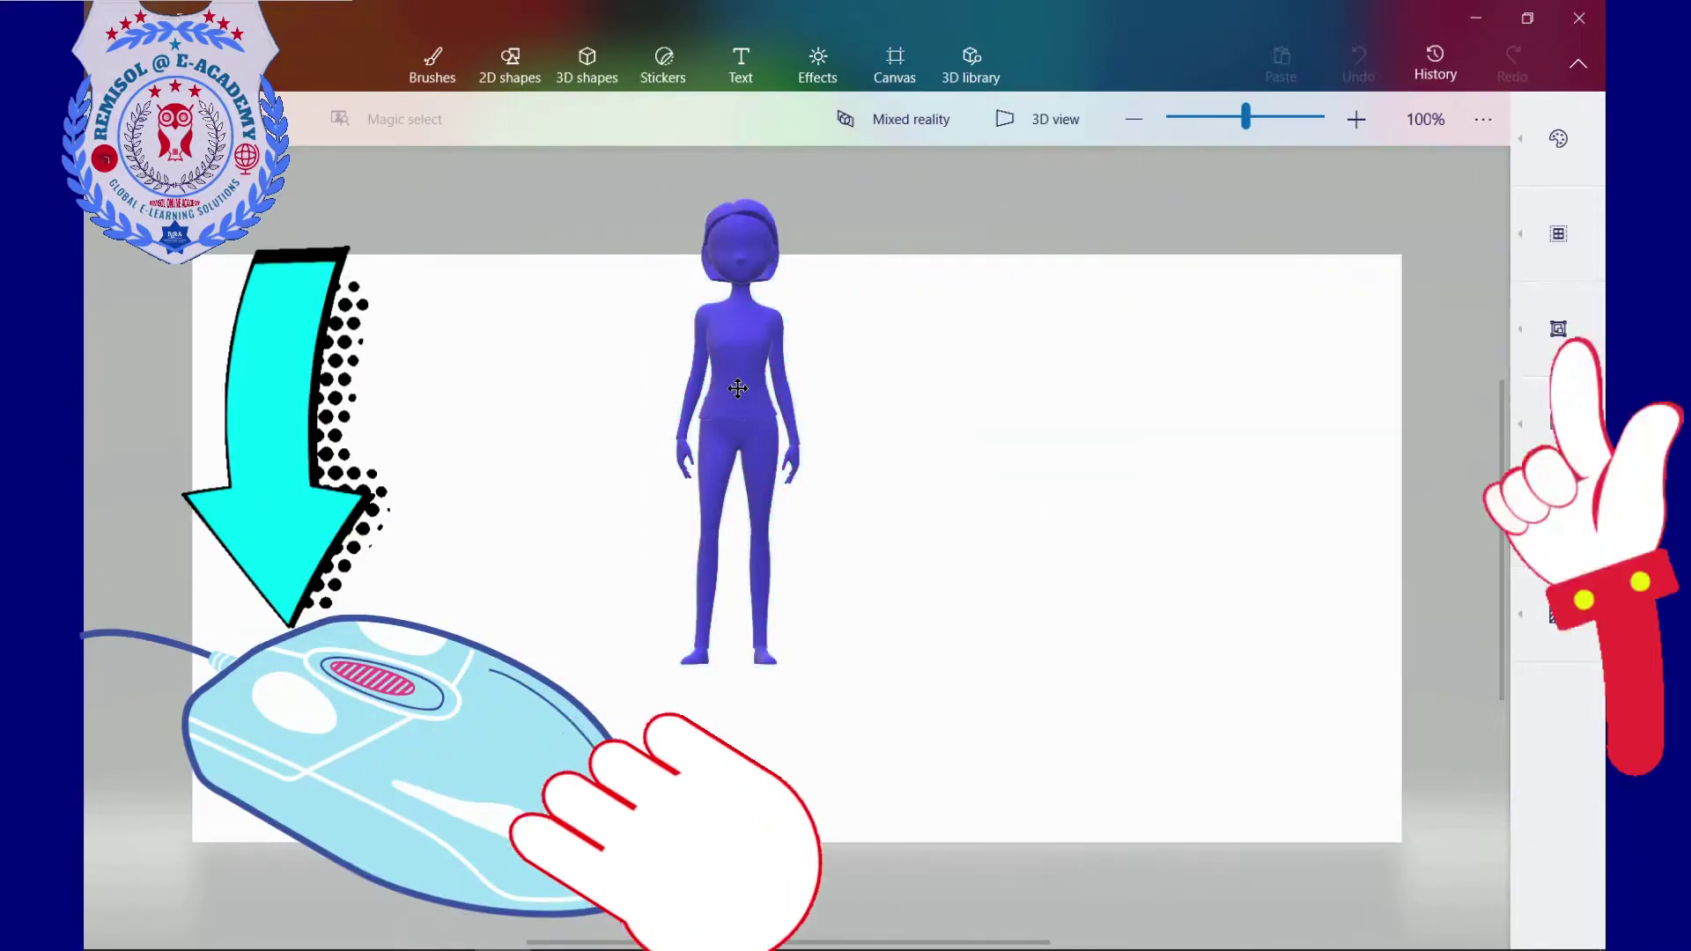
pyautogui.click(738, 387)
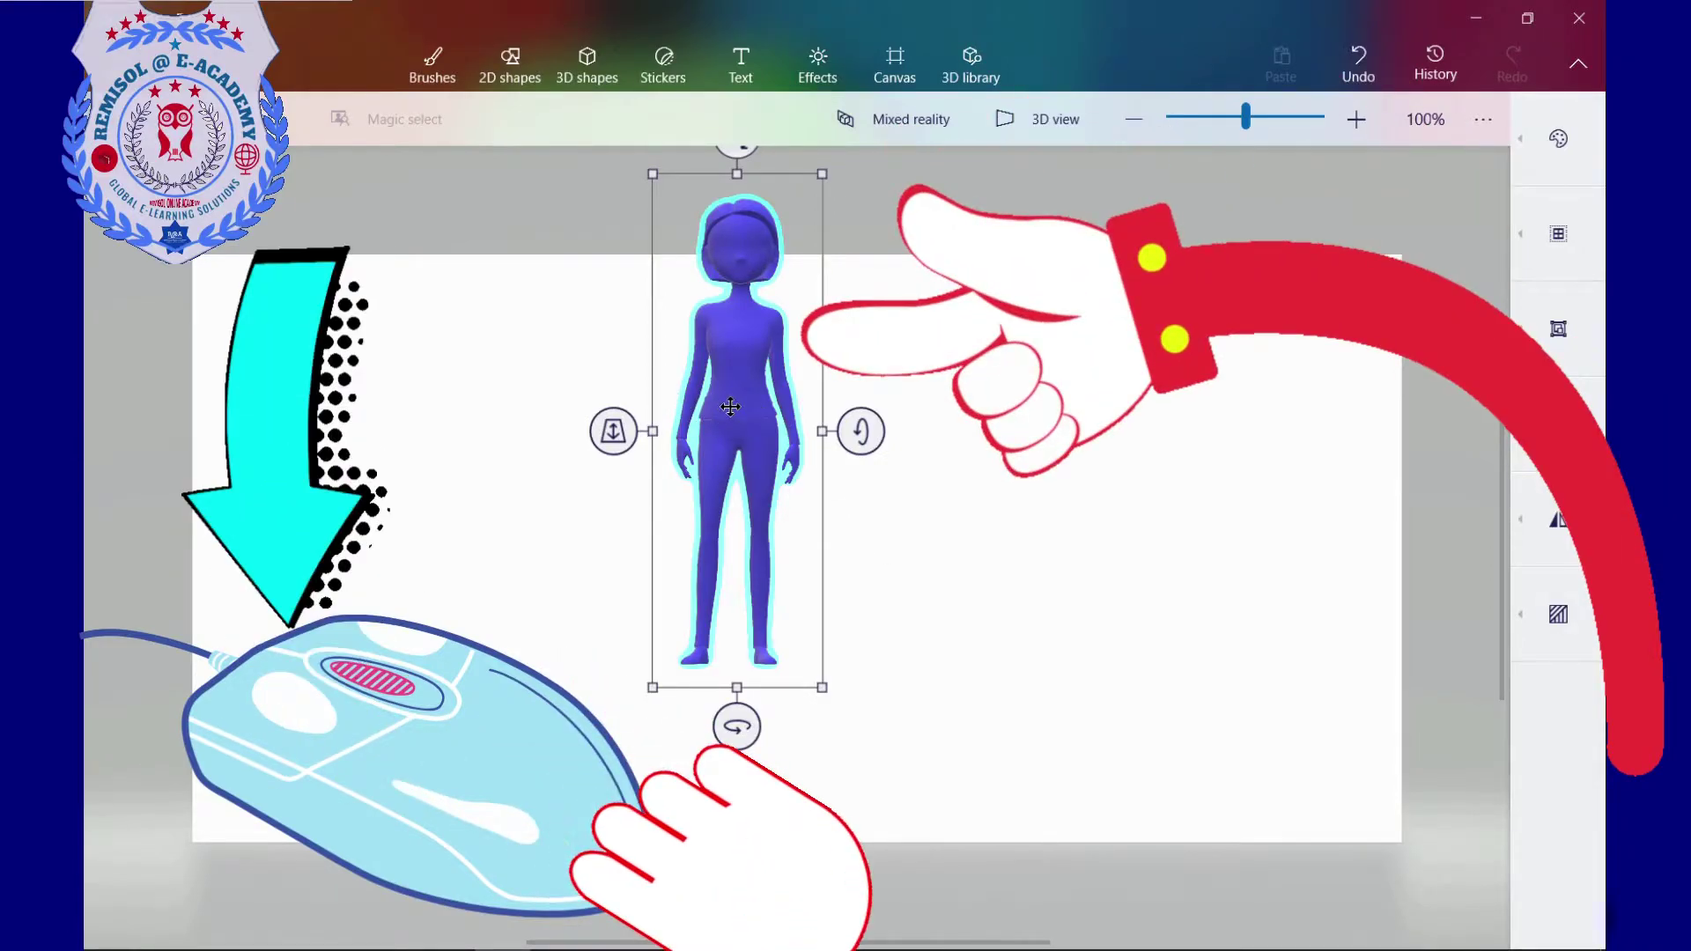
pyautogui.moveTo(733, 407); pyautogui.dragTo(786, 518)
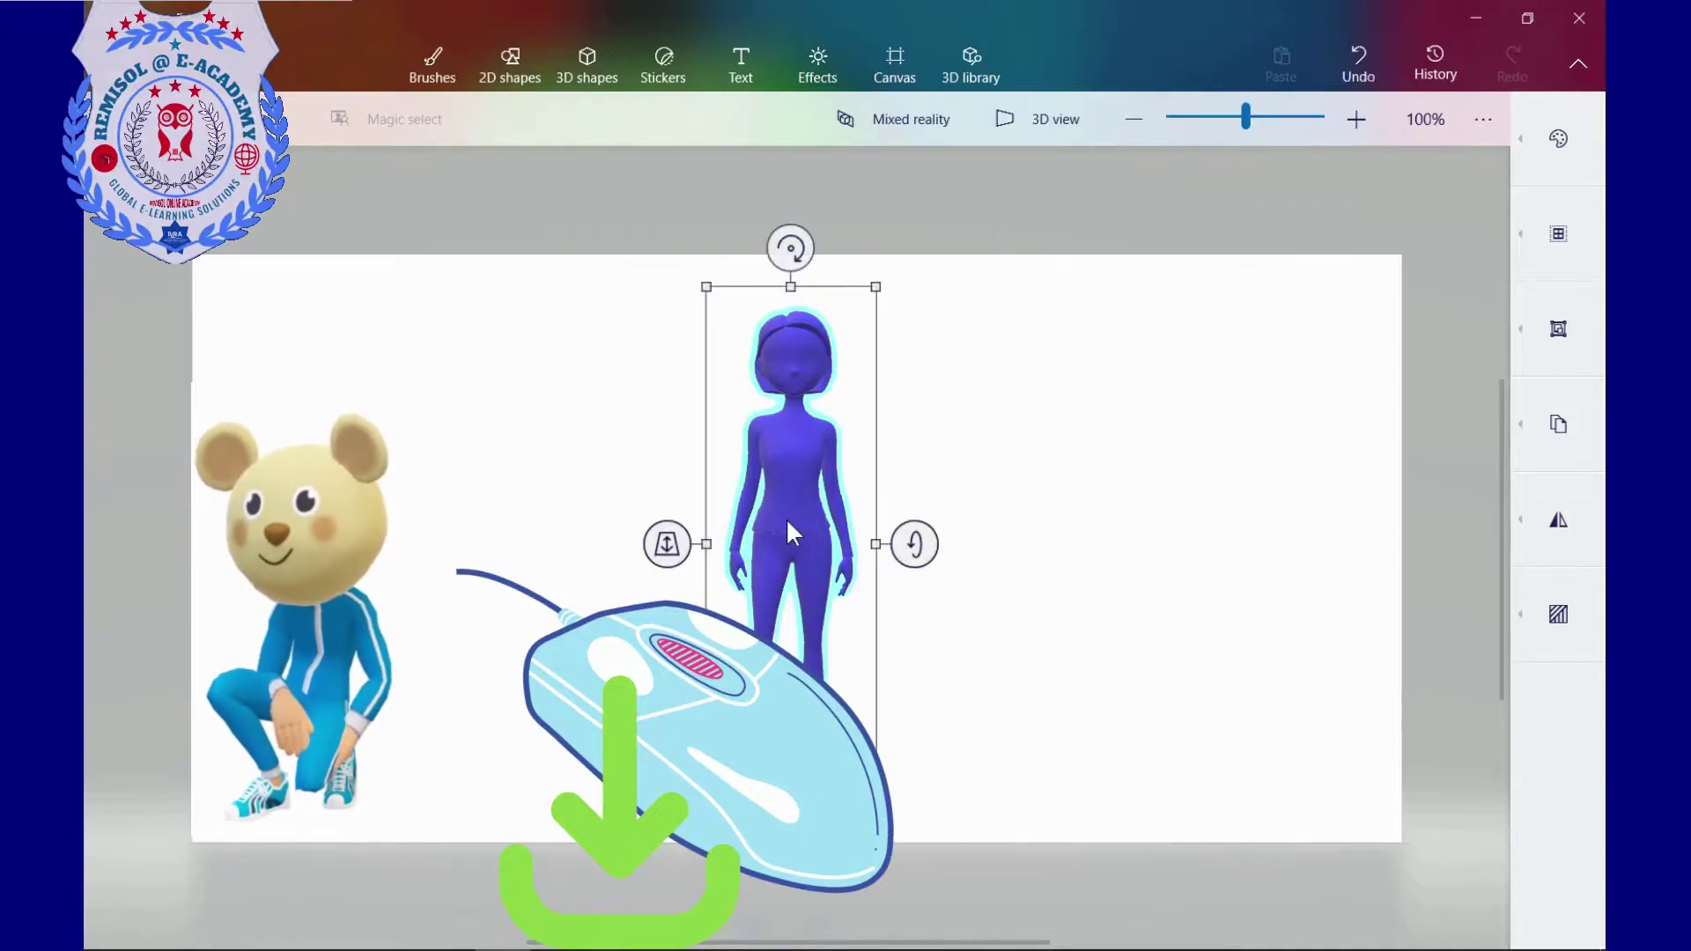
pyautogui.click(1149, 529)
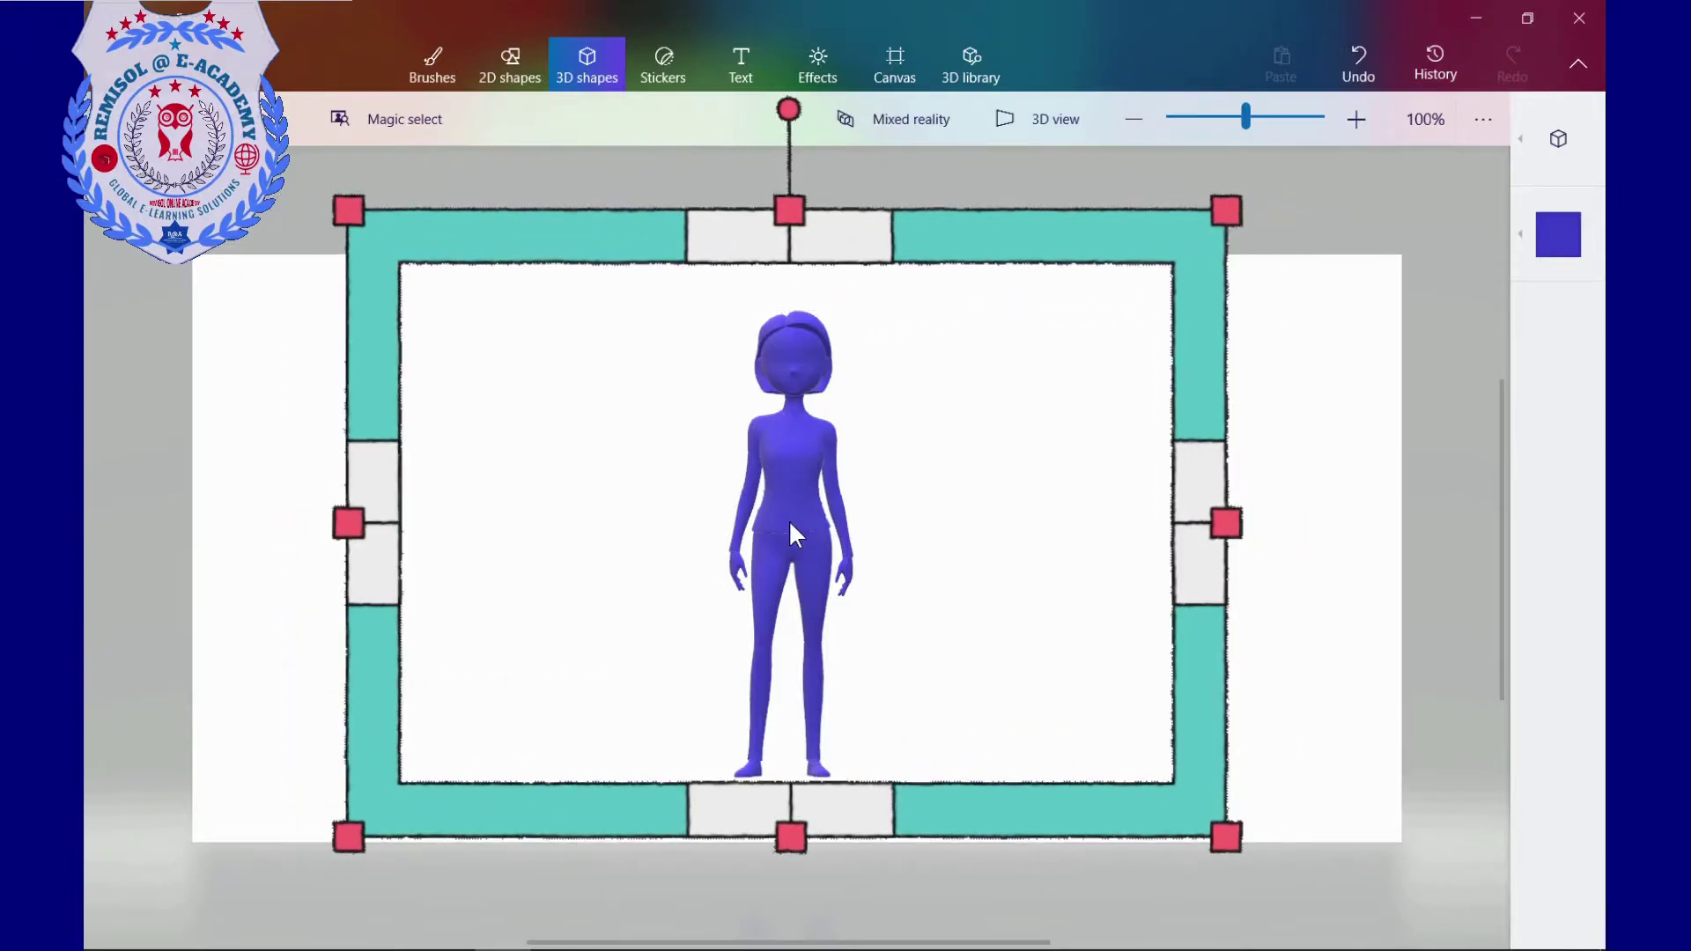
# Step: Resize the woman model's height to fit within the canvas and center it vertically
pyautogui.click(790, 525)
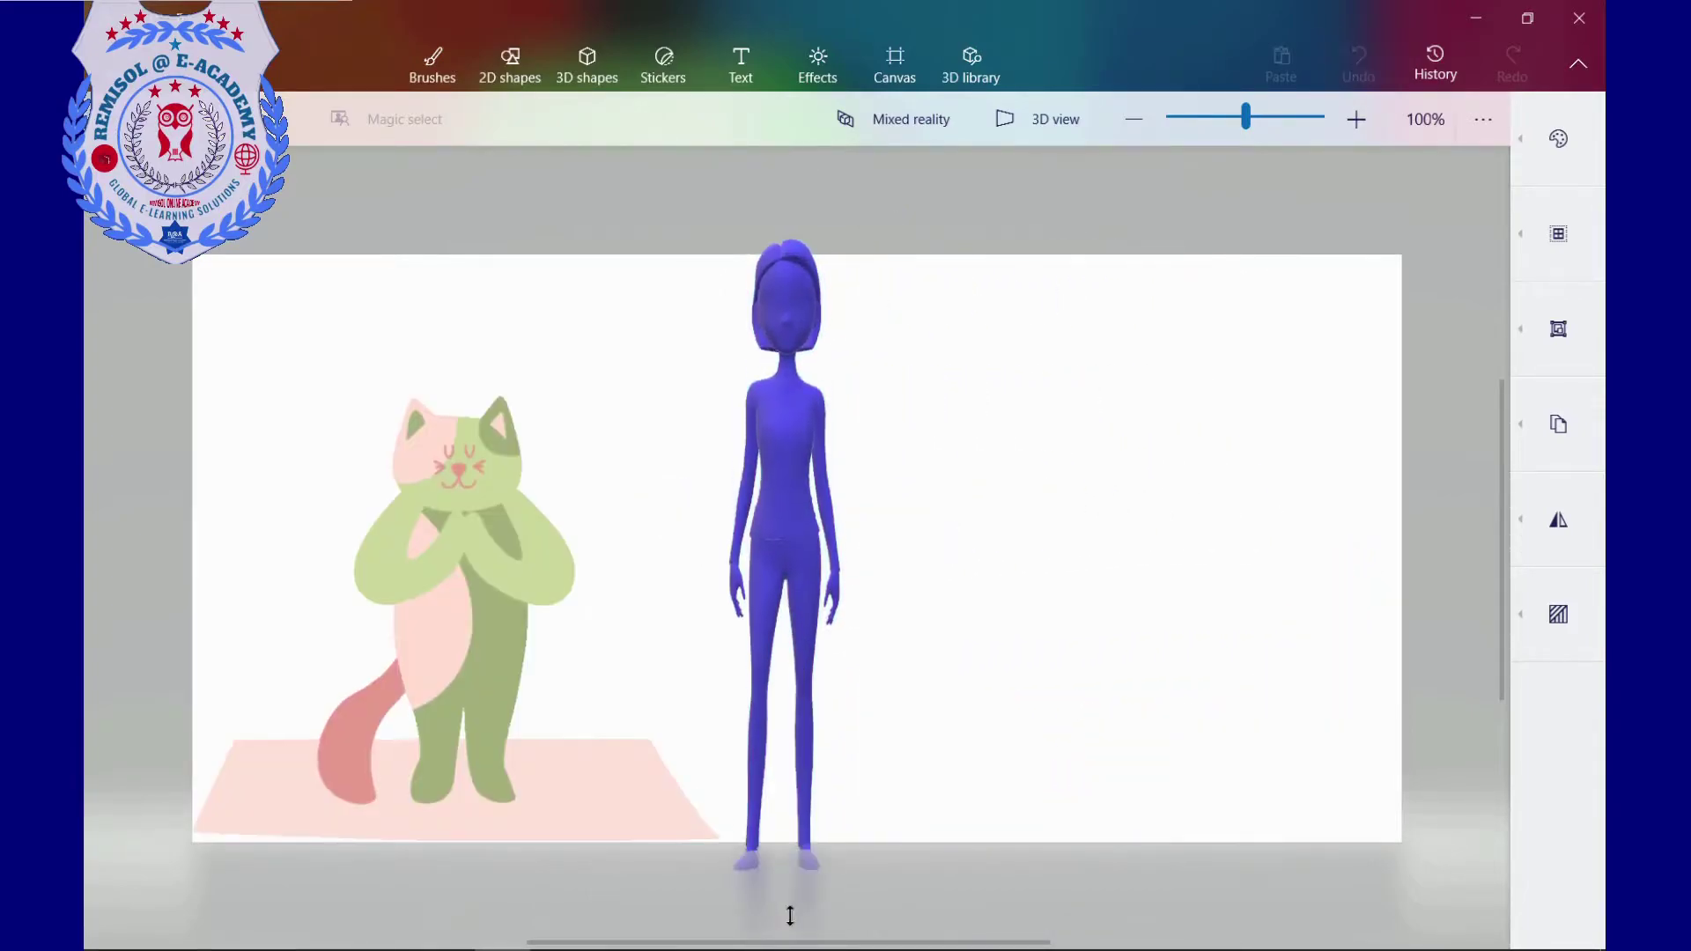
pyautogui.moveTo(790, 914); pyautogui.dragTo(857, 743)
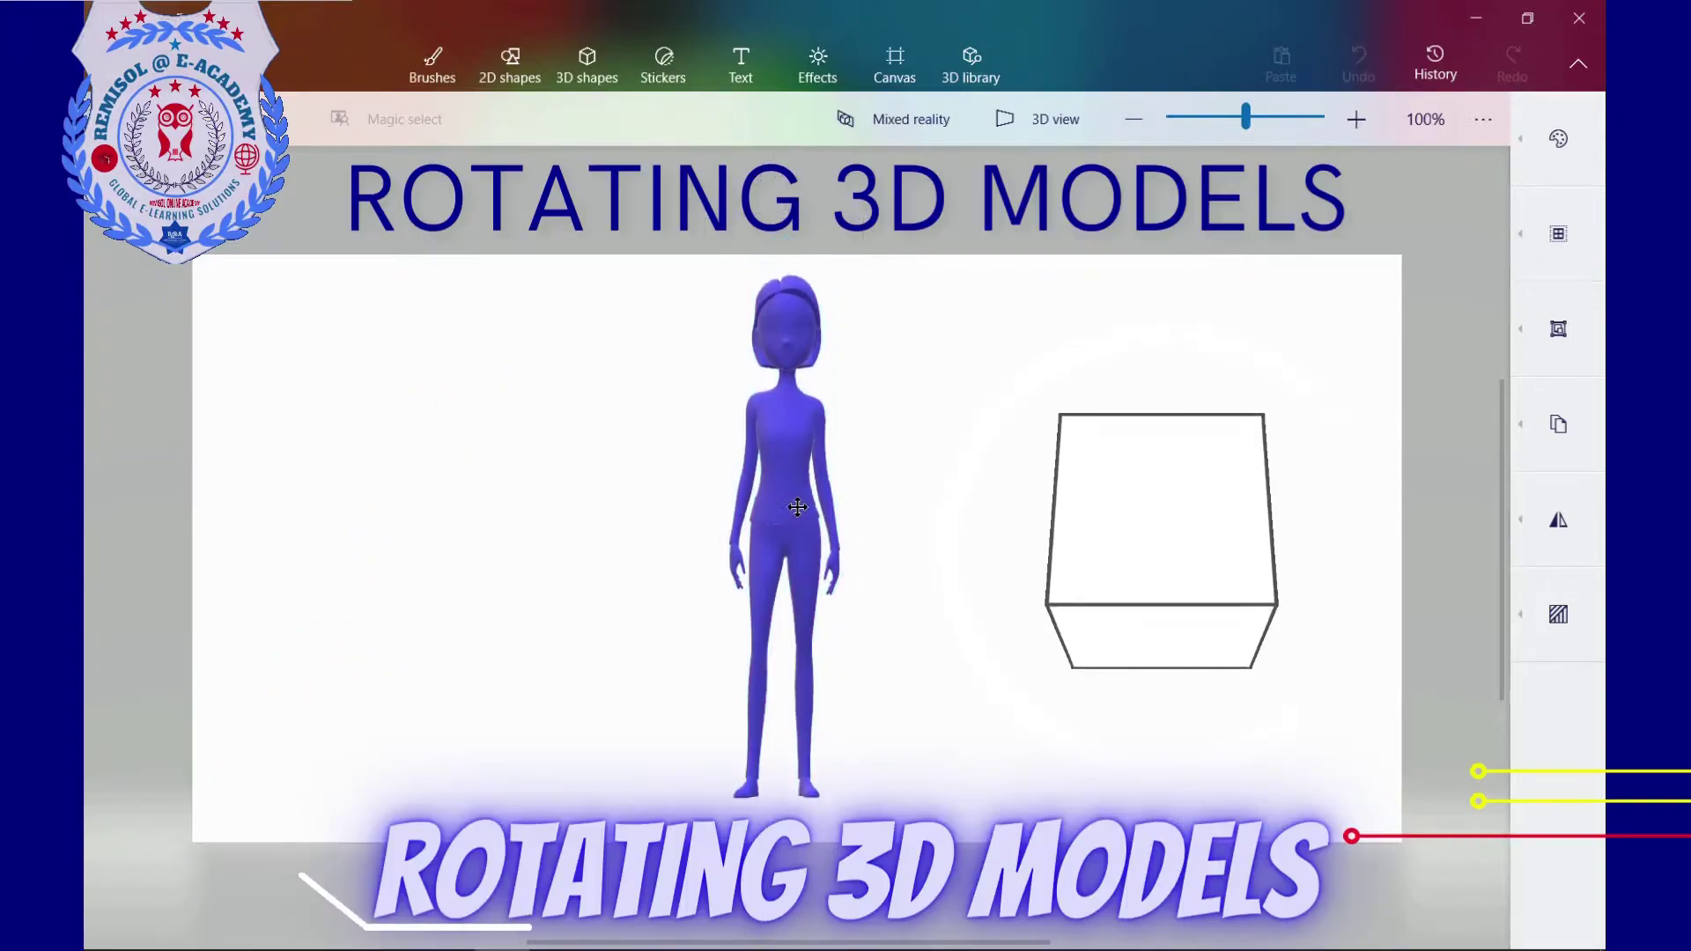
pyautogui.click(797, 507)
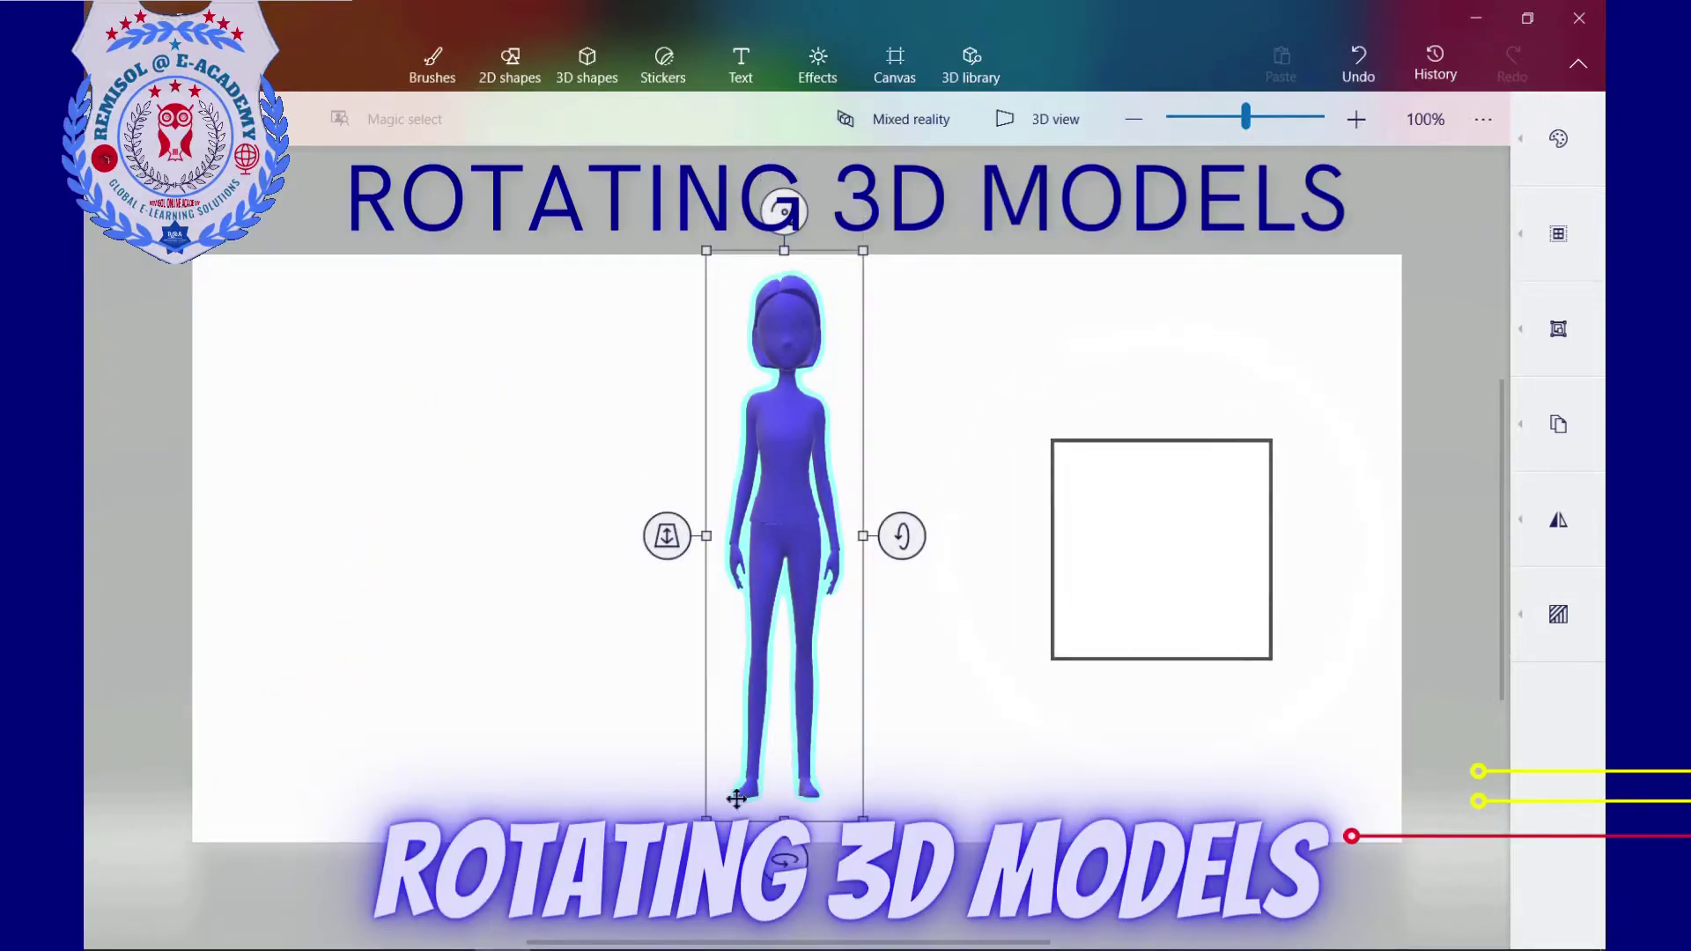
pyautogui.click(974, 478)
pyautogui.click(796, 467)
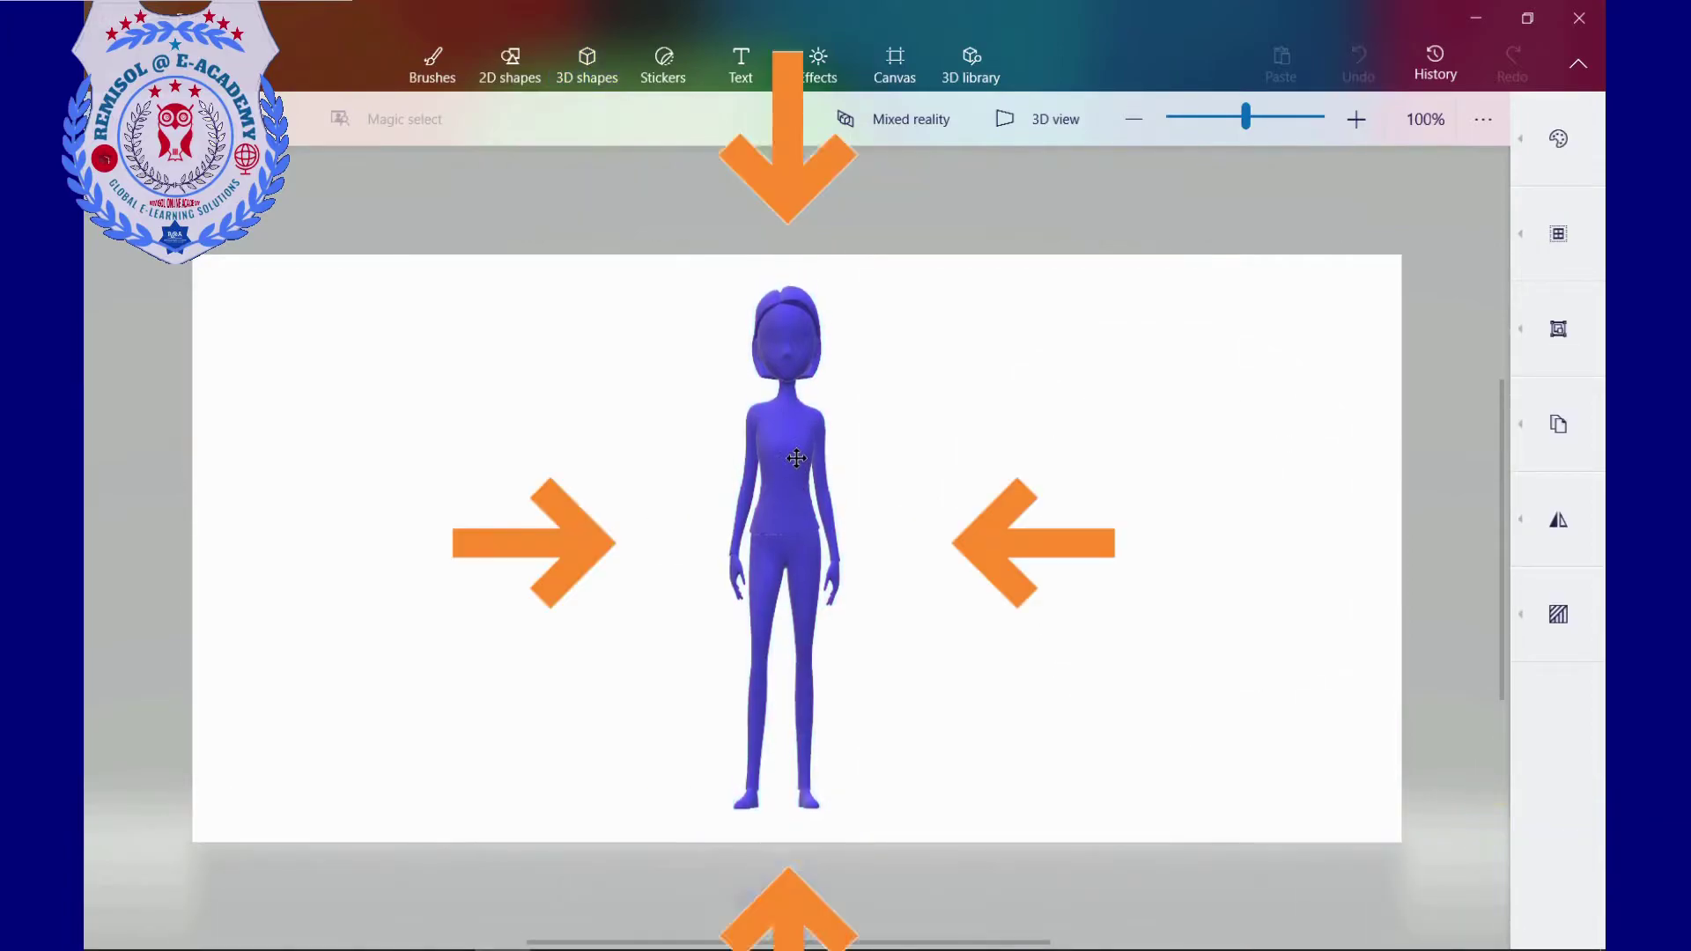
pyautogui.click(786, 467)
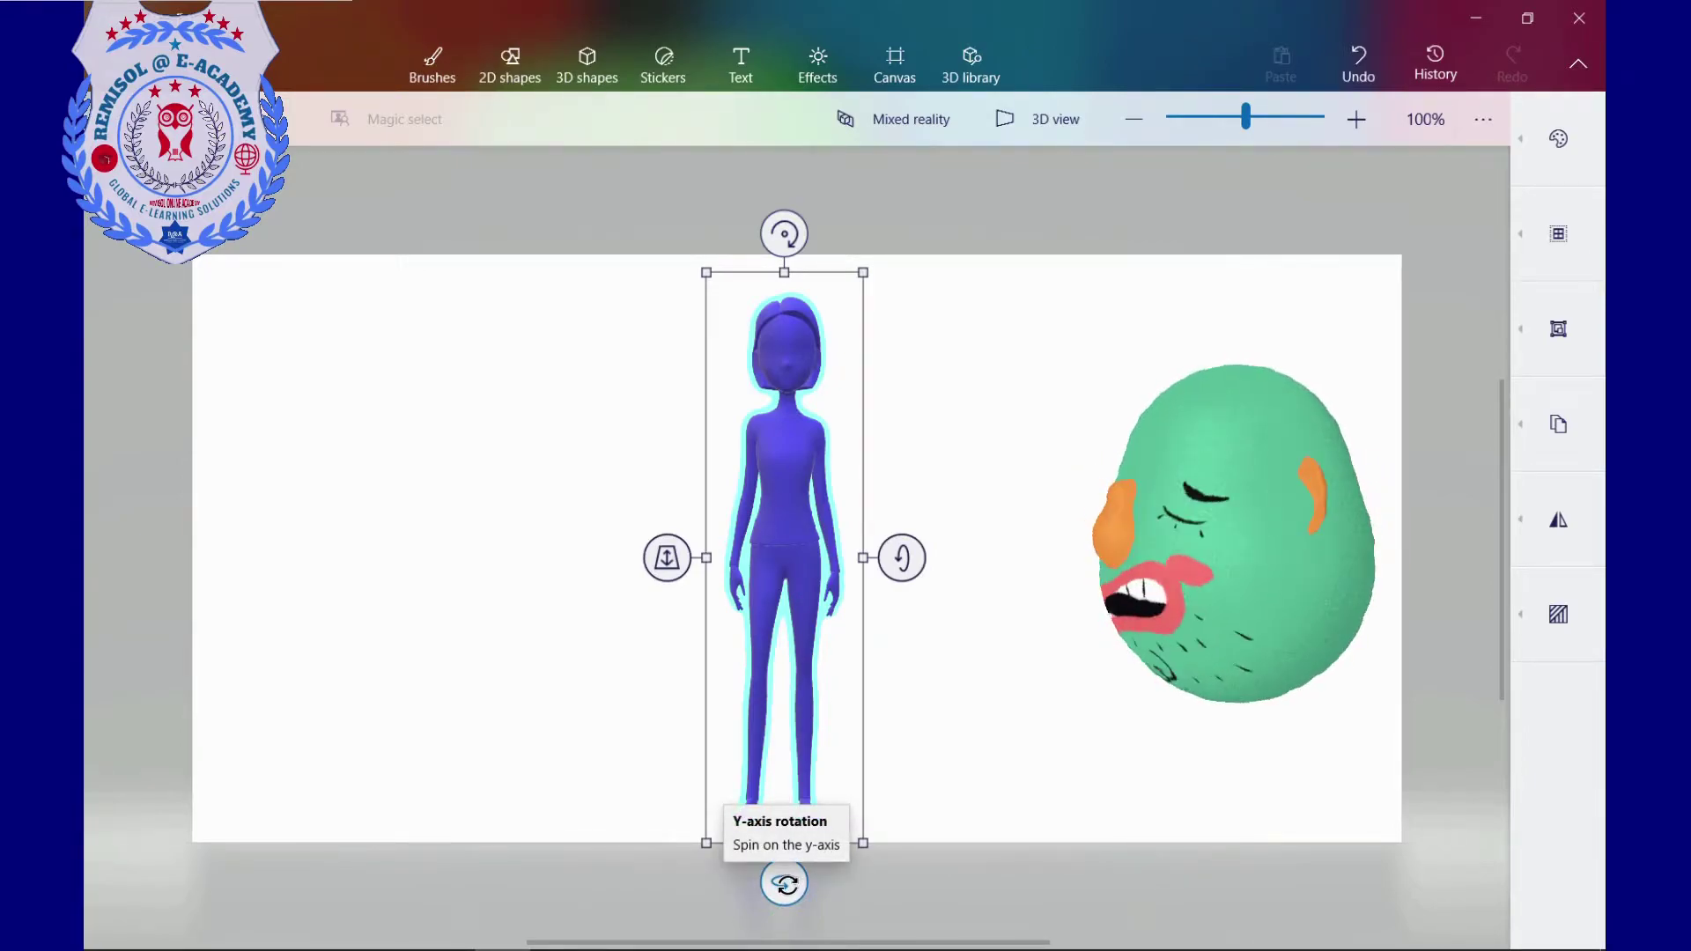
# Step: Spin the woman model around the y-axis and bring its face back almost to the front
pyautogui.moveTo(783, 884); pyautogui.dragTo(527, 881)
pyautogui.moveTo(530, 940); pyautogui.dragTo(566, 945)
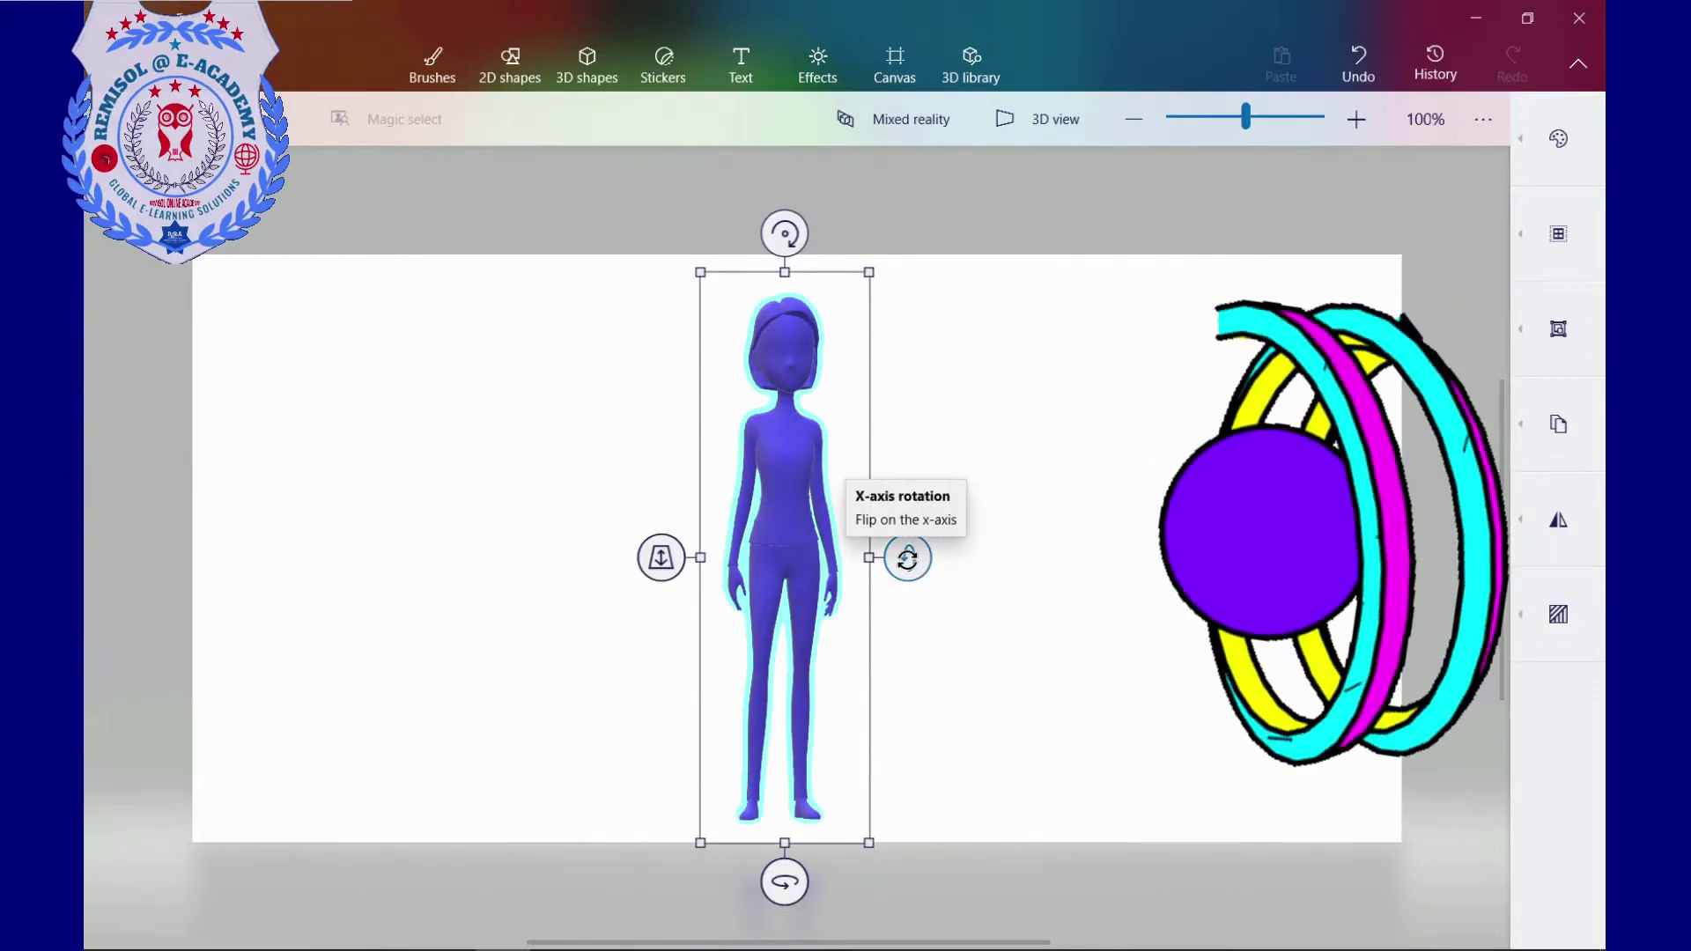
# Step: Flip the woman model around the x-axis and return it to a nearly upright pose
pyautogui.moveTo(907, 559); pyautogui.dragTo(908, 692)
pyautogui.moveTo(925, 942); pyautogui.dragTo(907, 255)
pyautogui.moveTo(869, 320); pyautogui.dragTo(913, 547)
pyautogui.moveTo(908, 438); pyautogui.dragTo(907, 696)
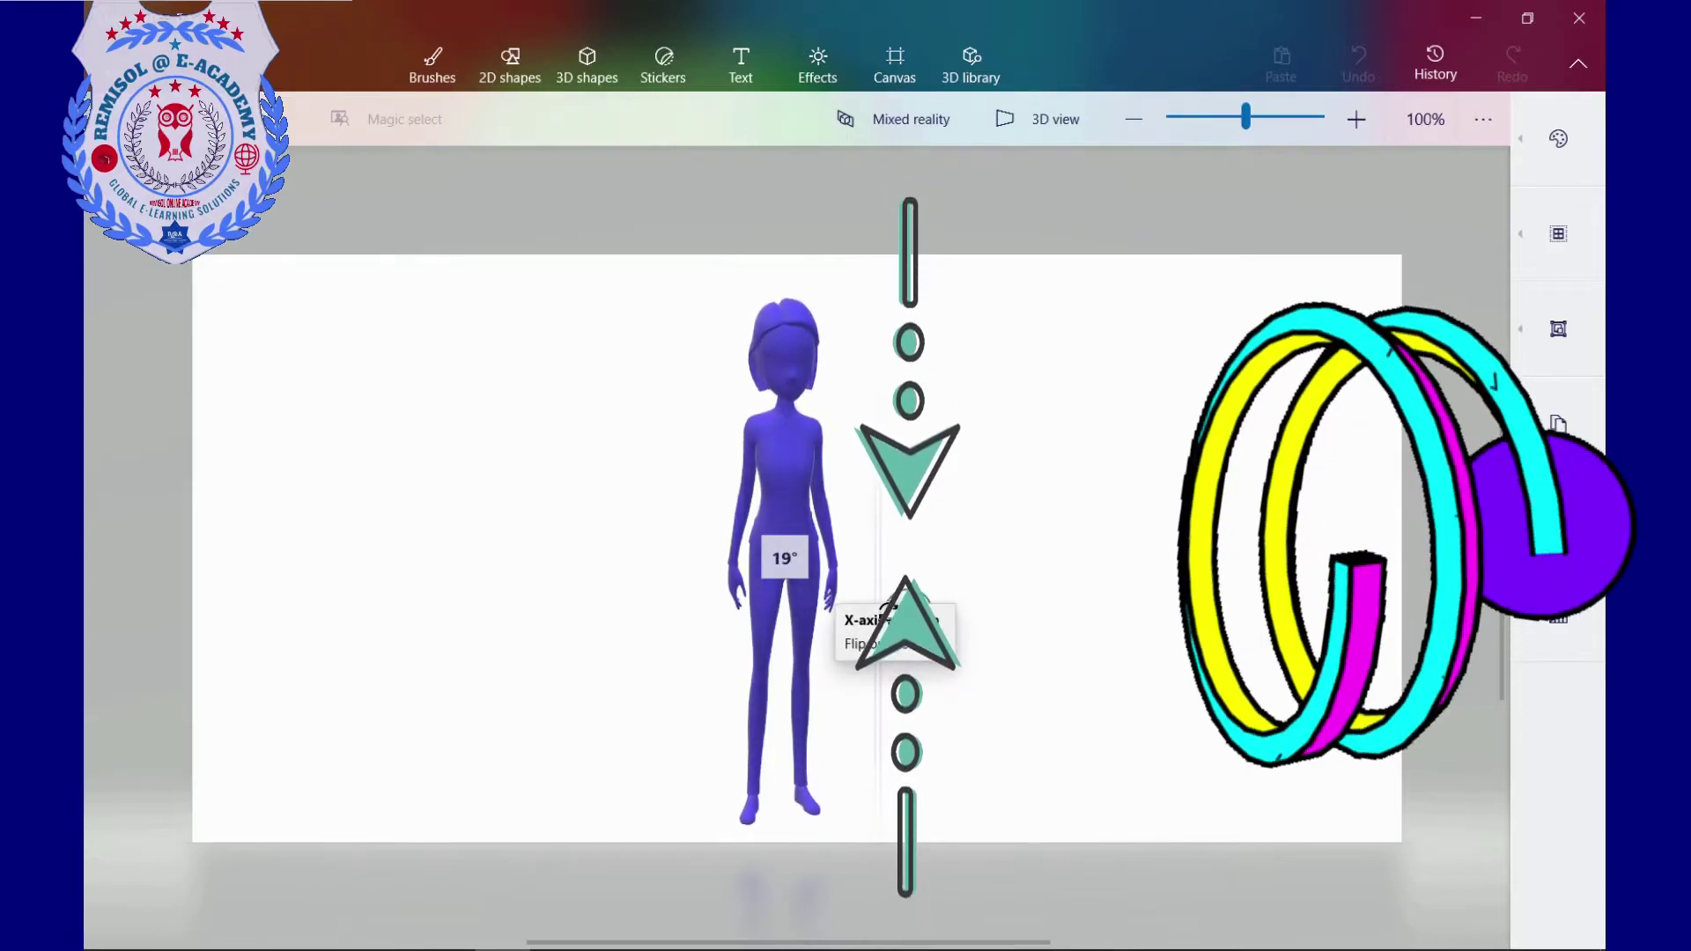
pyautogui.moveTo(888, 606); pyautogui.dragTo(881, 621)
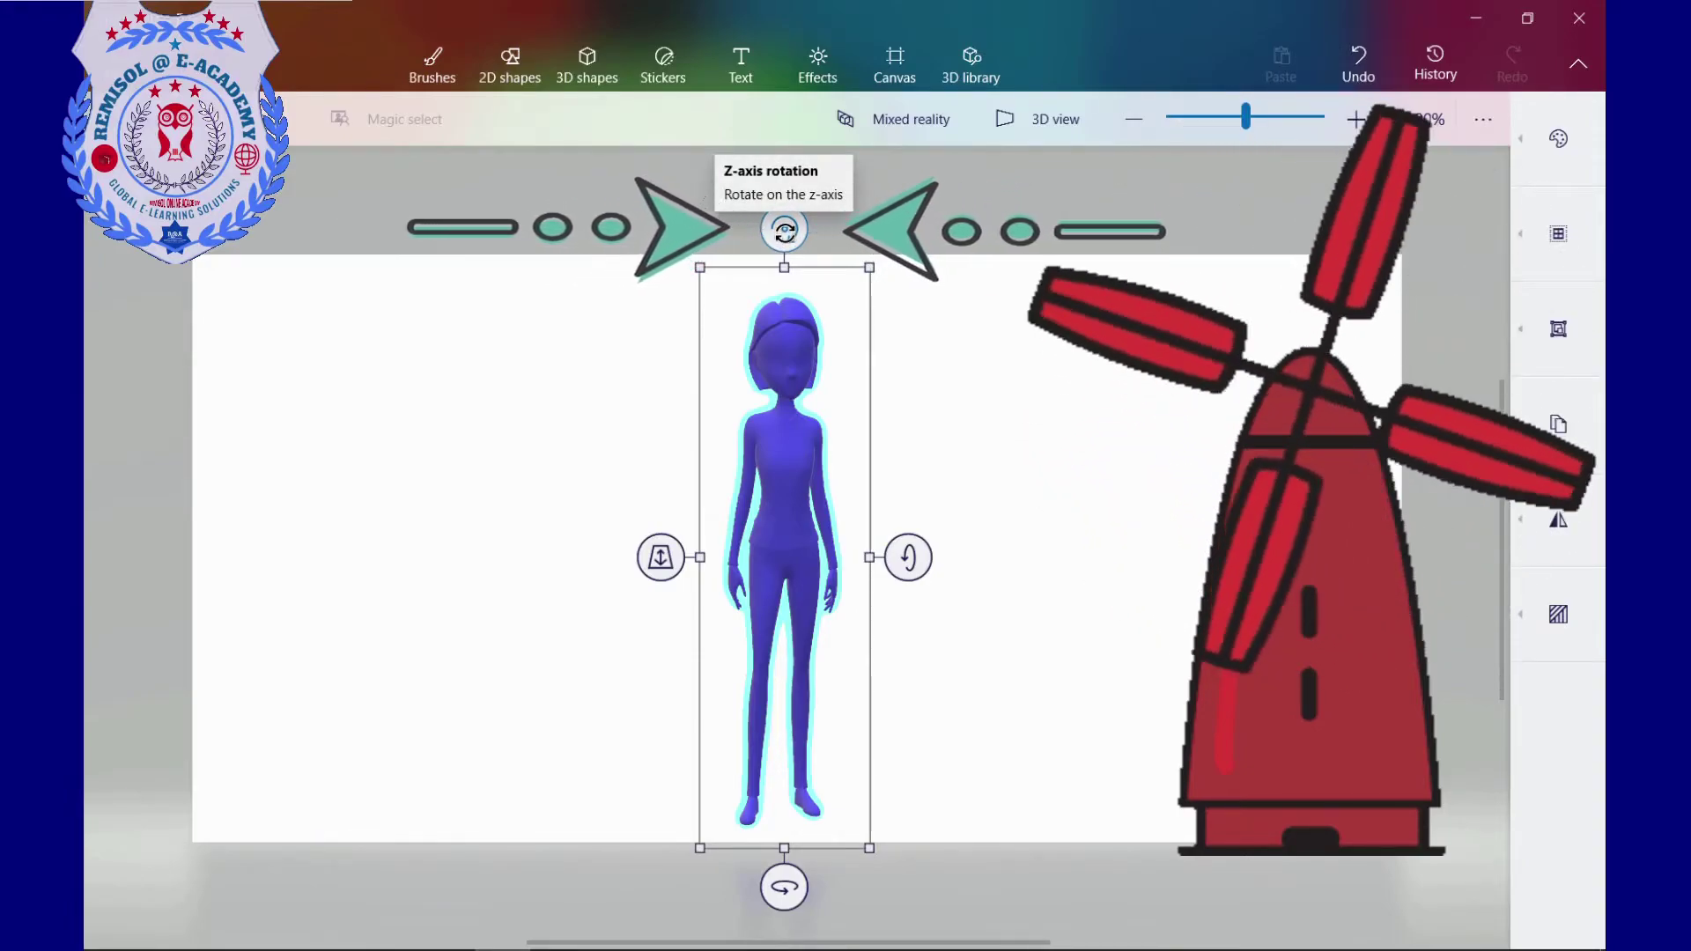
# Step: Rotate the woman model around the z-axis and bring it back to 0°
pyautogui.moveTo(801, 231); pyautogui.dragTo(839, 250)
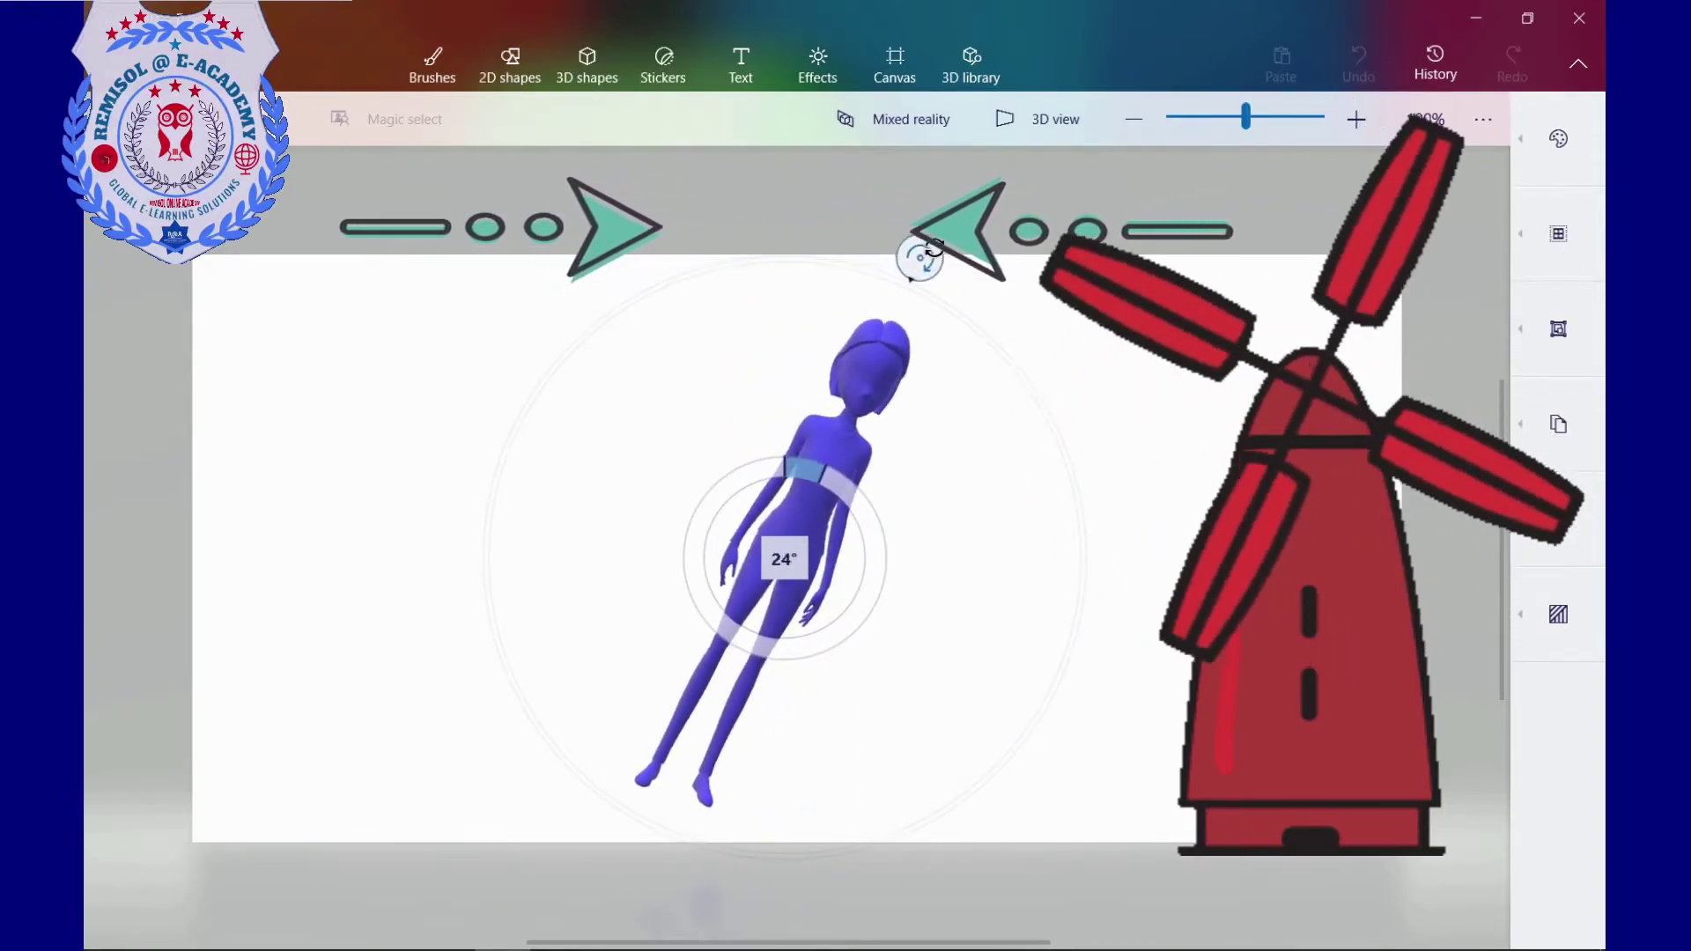
pyautogui.moveTo(1080, 414); pyautogui.dragTo(784, 233)
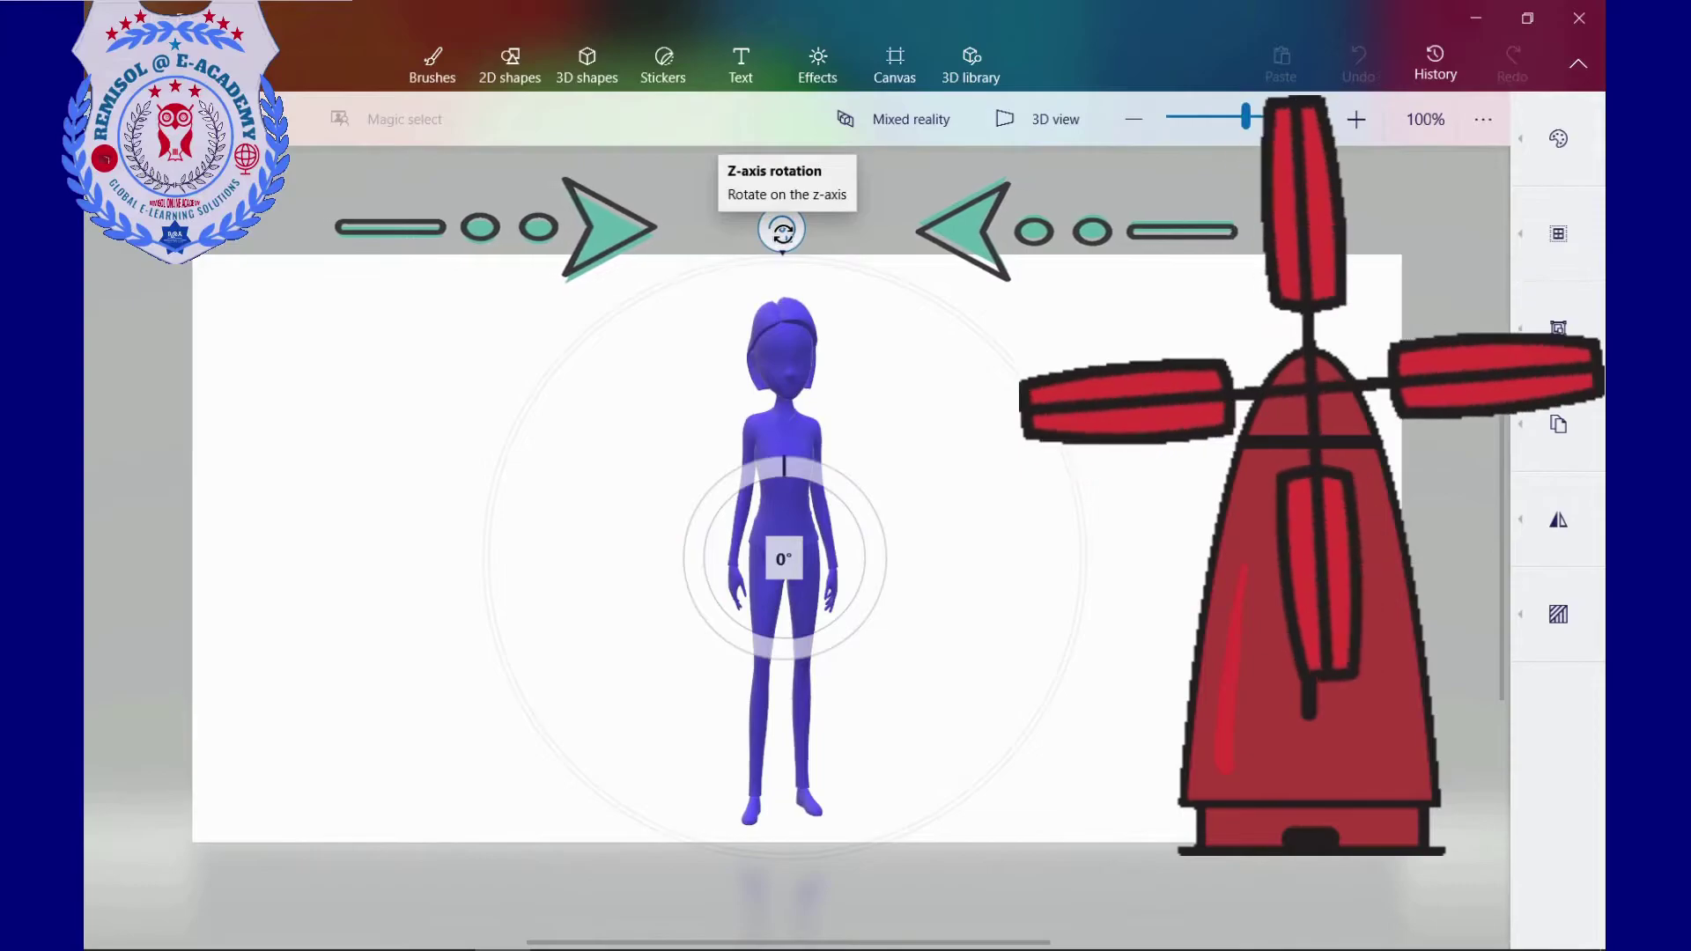